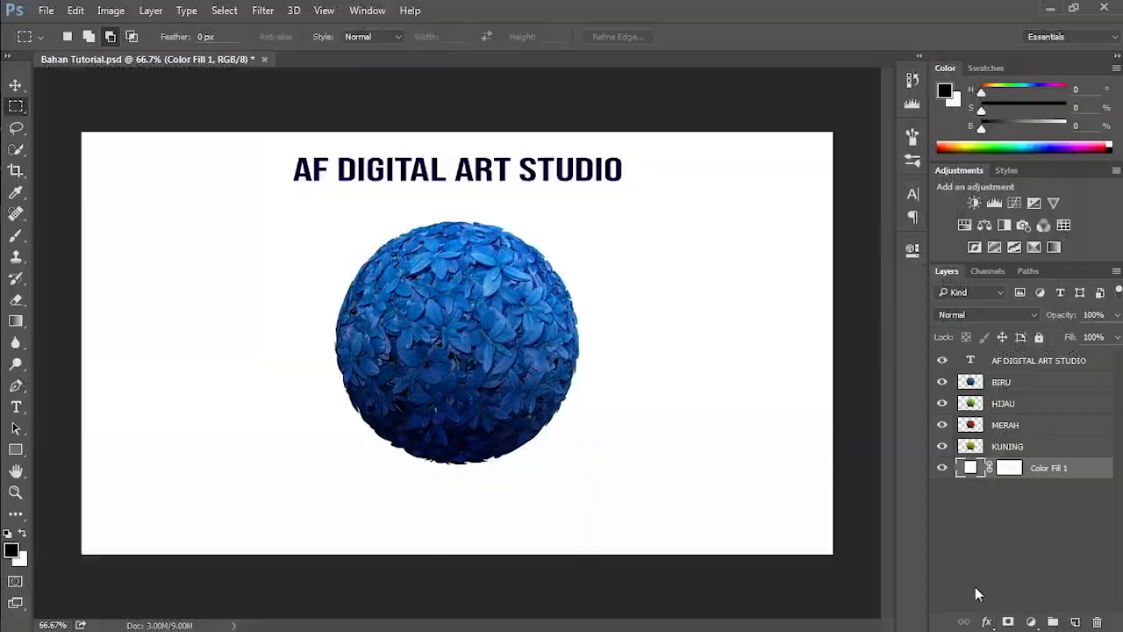
Step: Go through the text, BIRU, HIJAU, MERAH, KUNING and Color Fill 1 layers one by one to examine their roles in the stack
click(1079, 367)
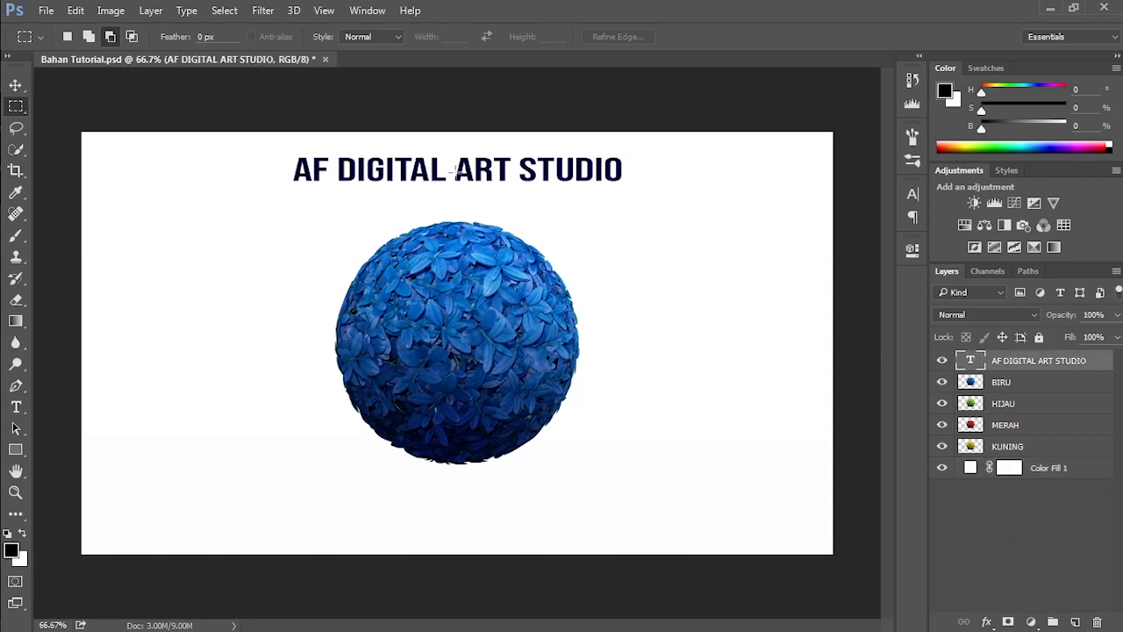
click(1047, 386)
click(1046, 407)
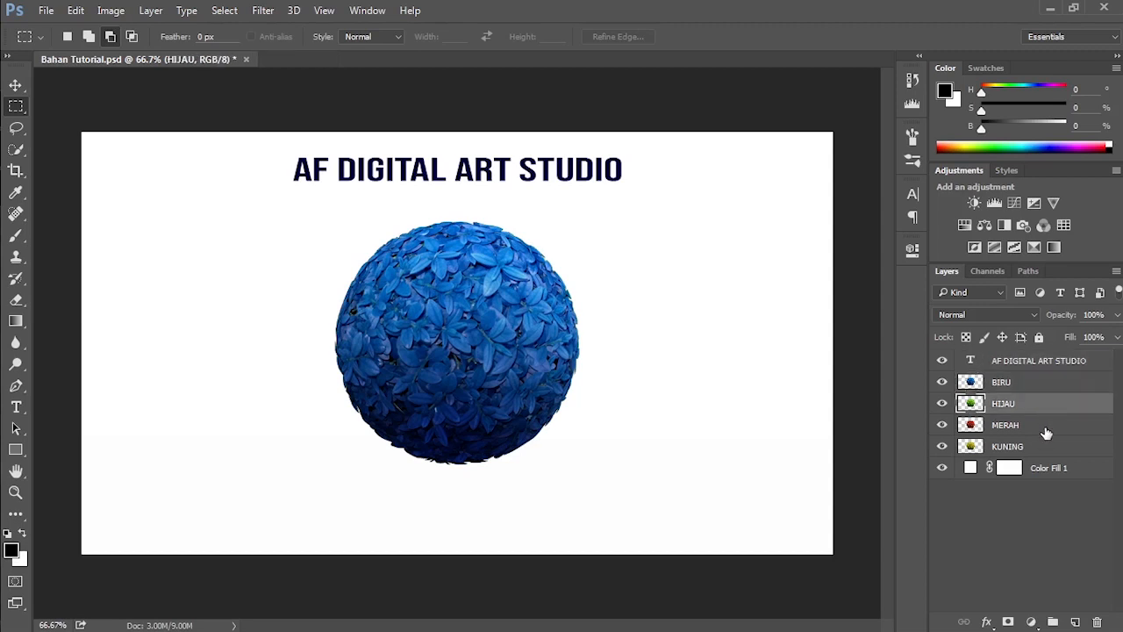
click(1046, 430)
click(1048, 450)
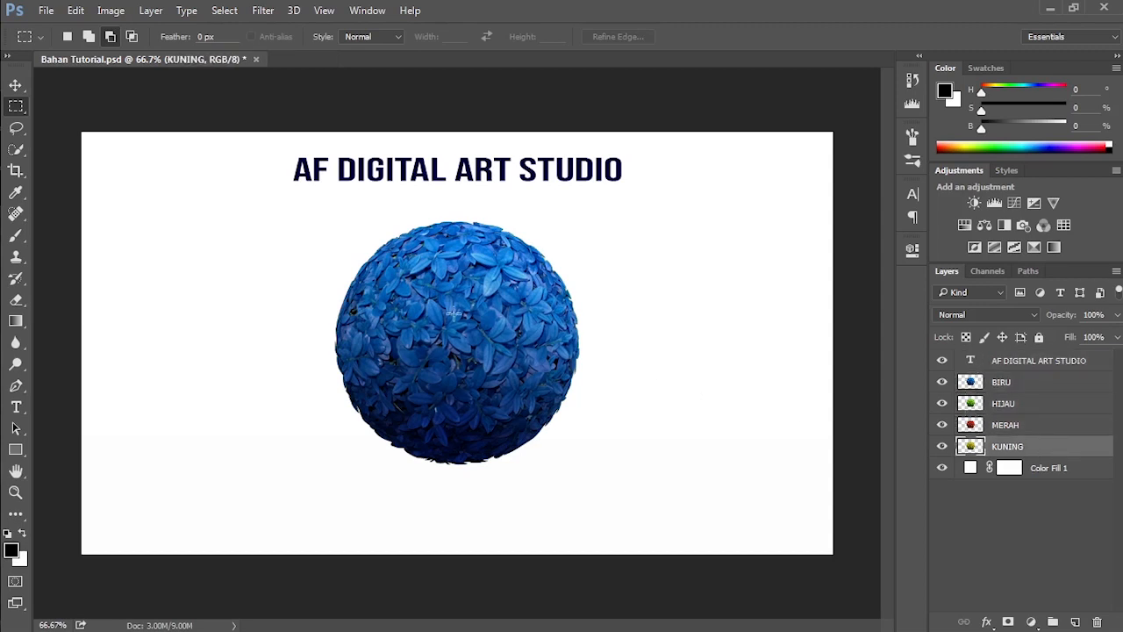
click(1067, 470)
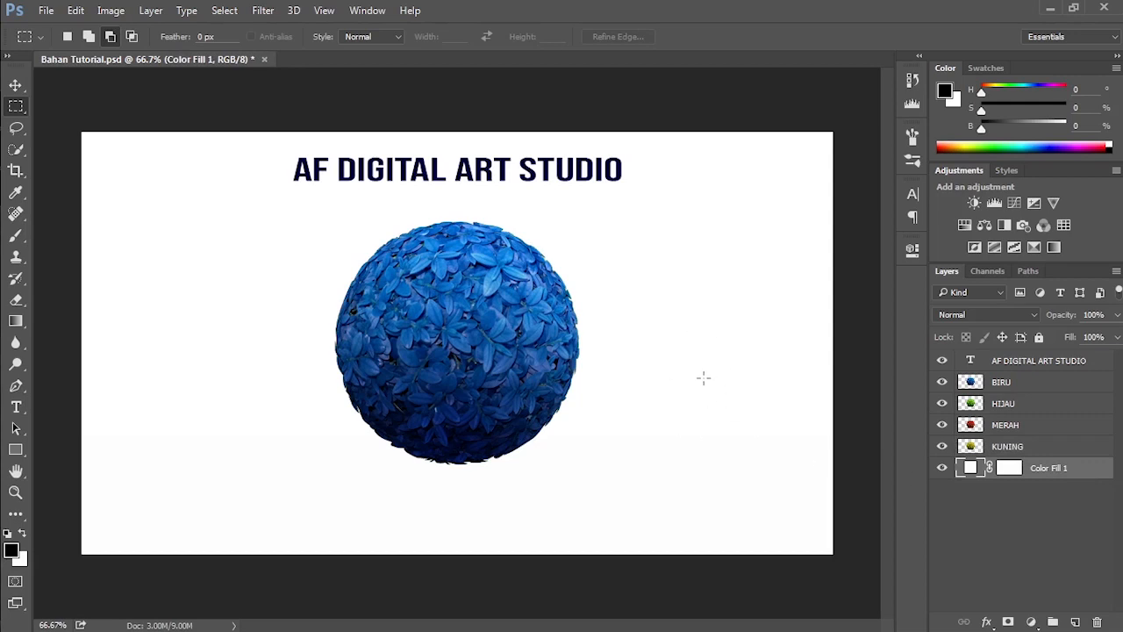
click(1037, 388)
click(1039, 405)
click(1039, 426)
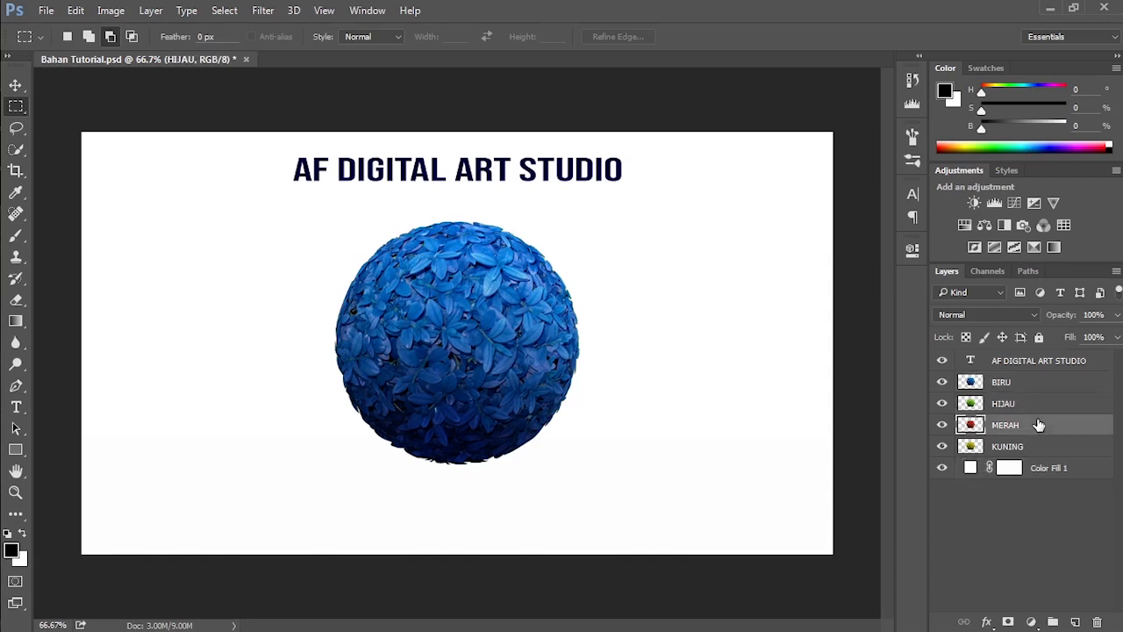
click(1040, 450)
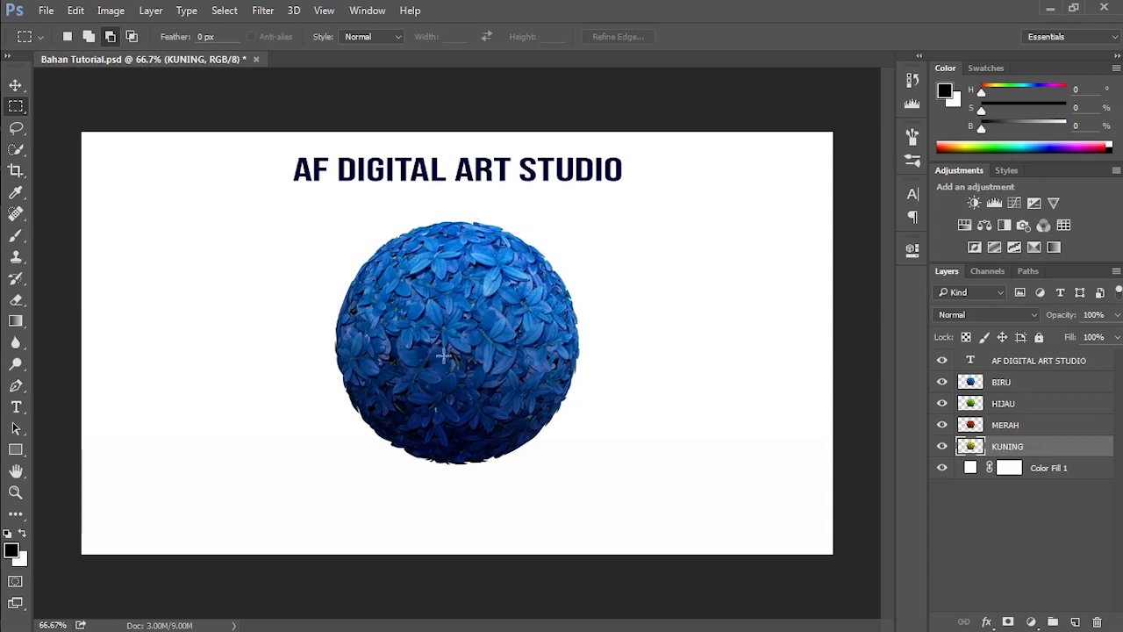
Step: Raise the MERAH layer above BIRU in the stack and return it to its place between HIJAU and KUNING
click(1038, 428)
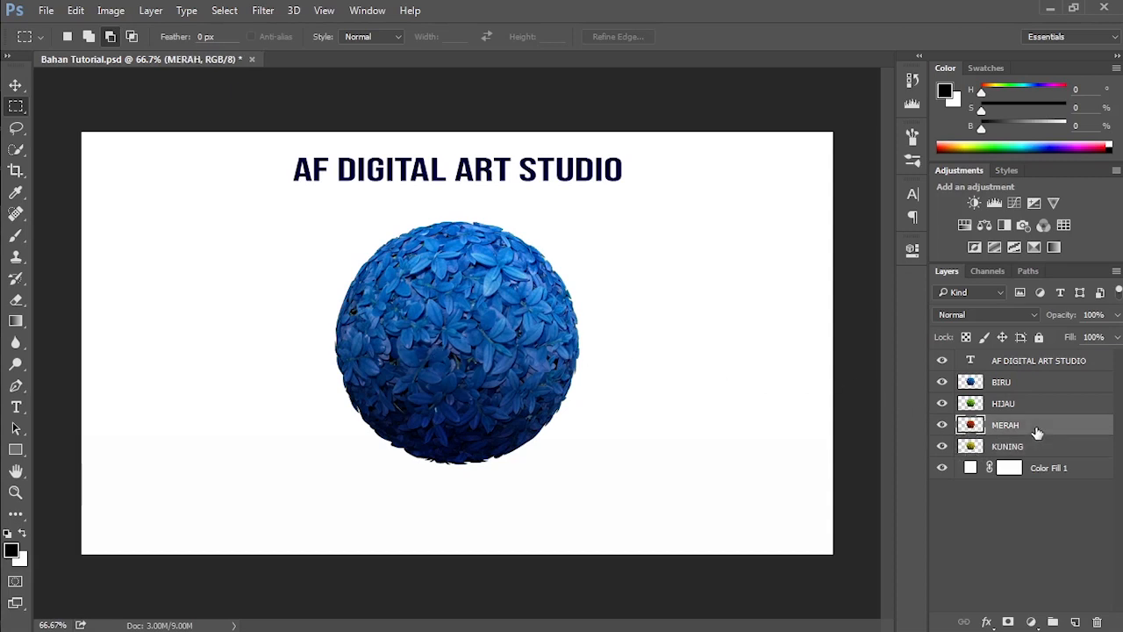
drag(1027, 375, 1030, 380)
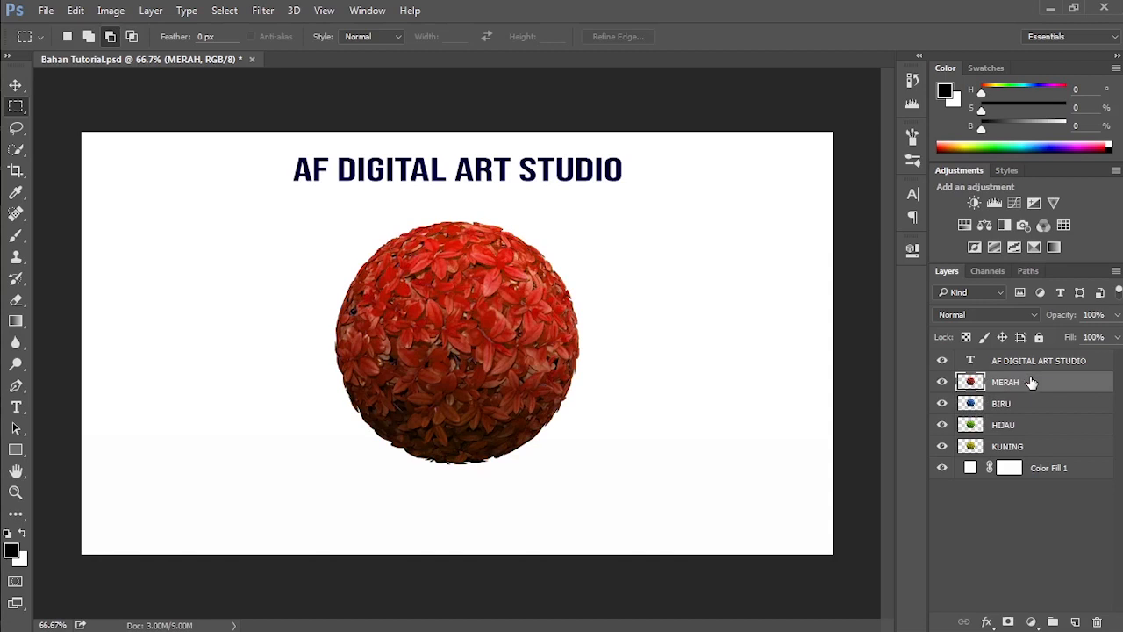
drag(1032, 383, 1030, 433)
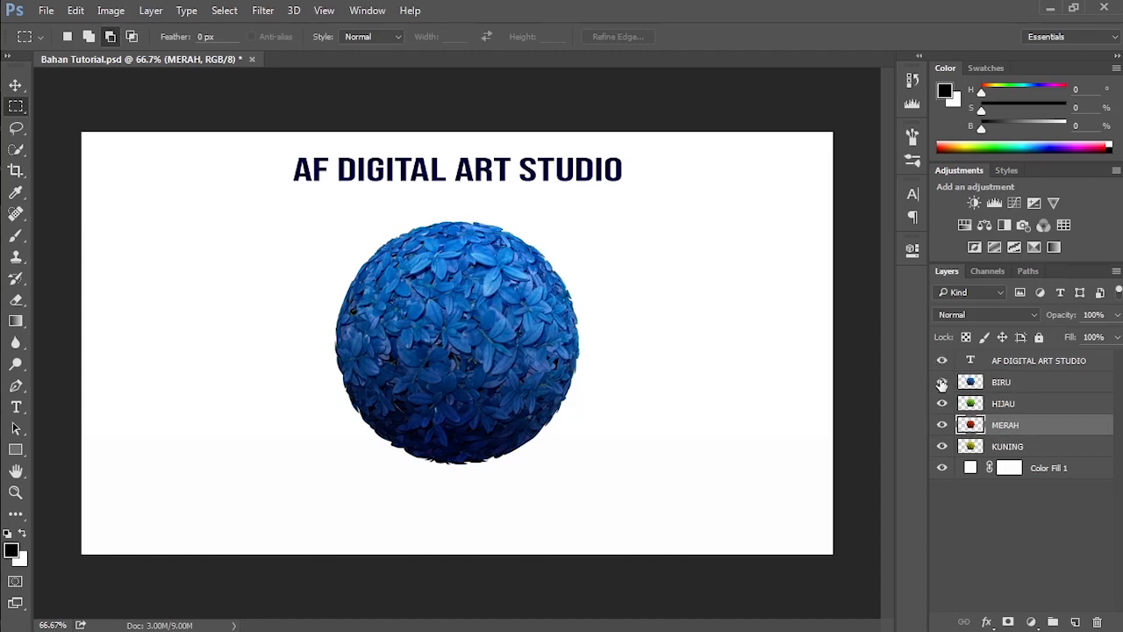
mouse_move(941, 384)
mouse_down()
mouse_move(944, 448)
mouse_move(942, 381)
mouse_up()
Step: Set the layer thumbnails to the medium size in the Layers Panel Options
click(1062, 387)
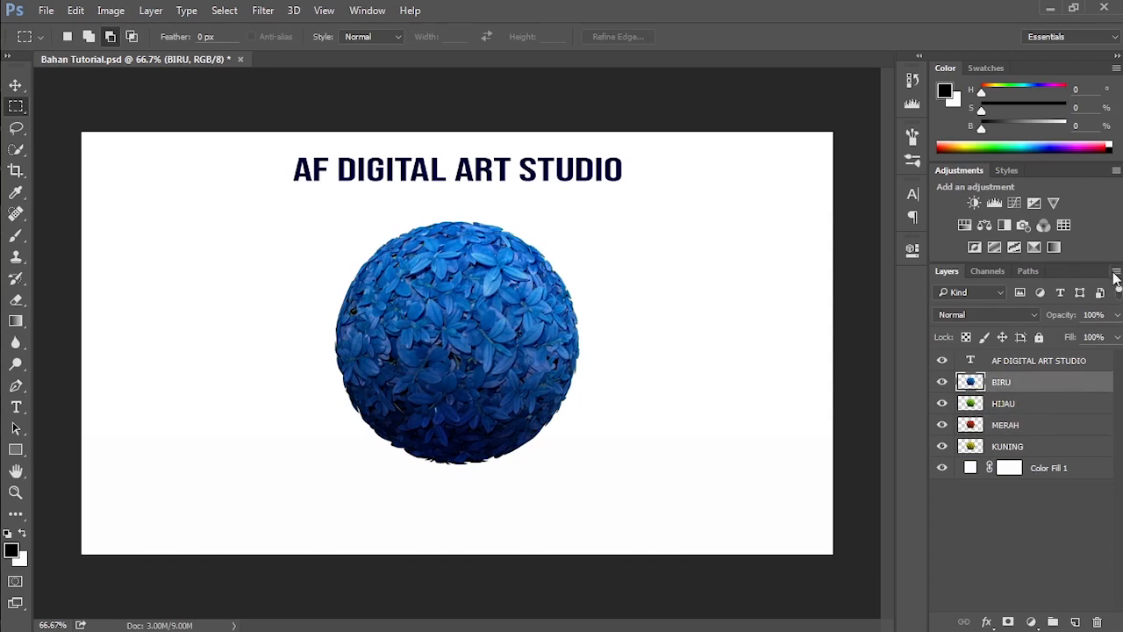
click(1115, 272)
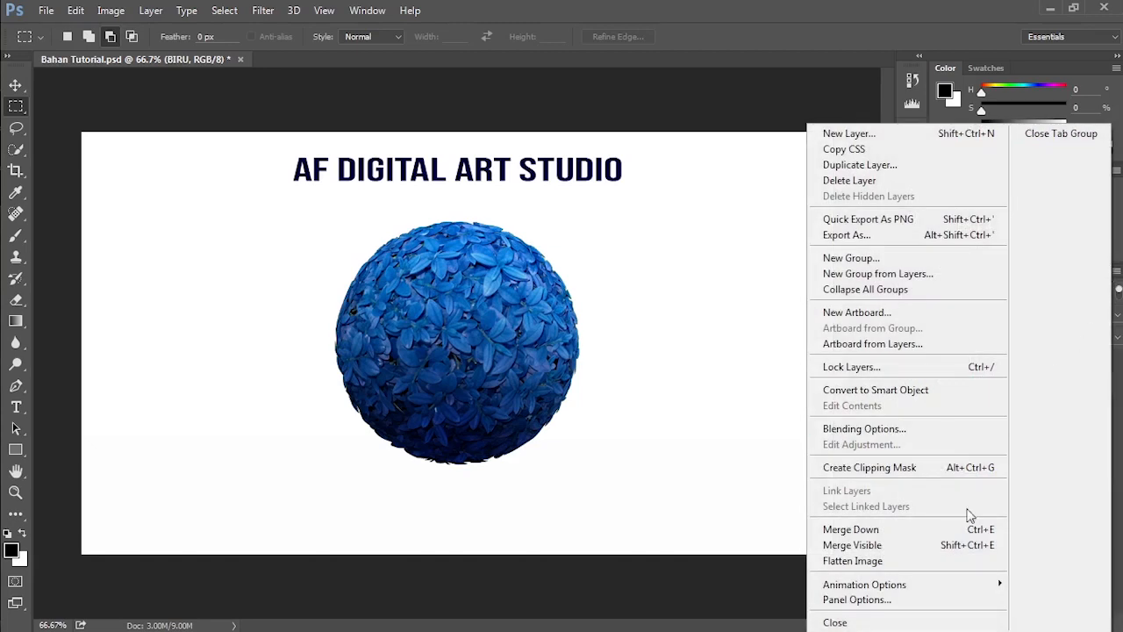
click(899, 601)
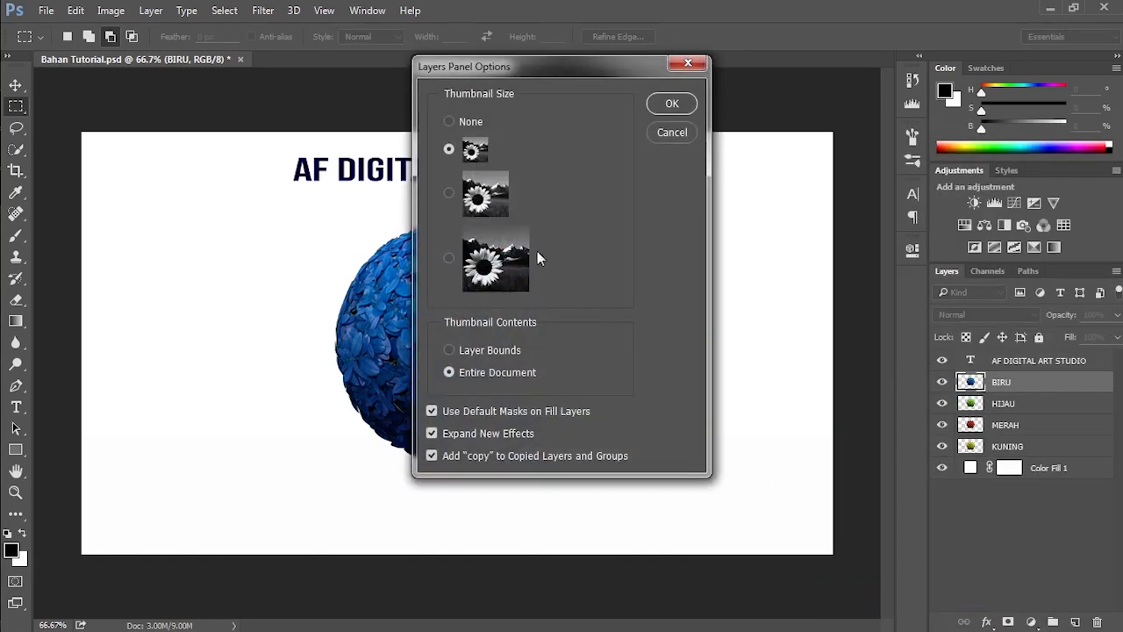
click(449, 194)
click(672, 105)
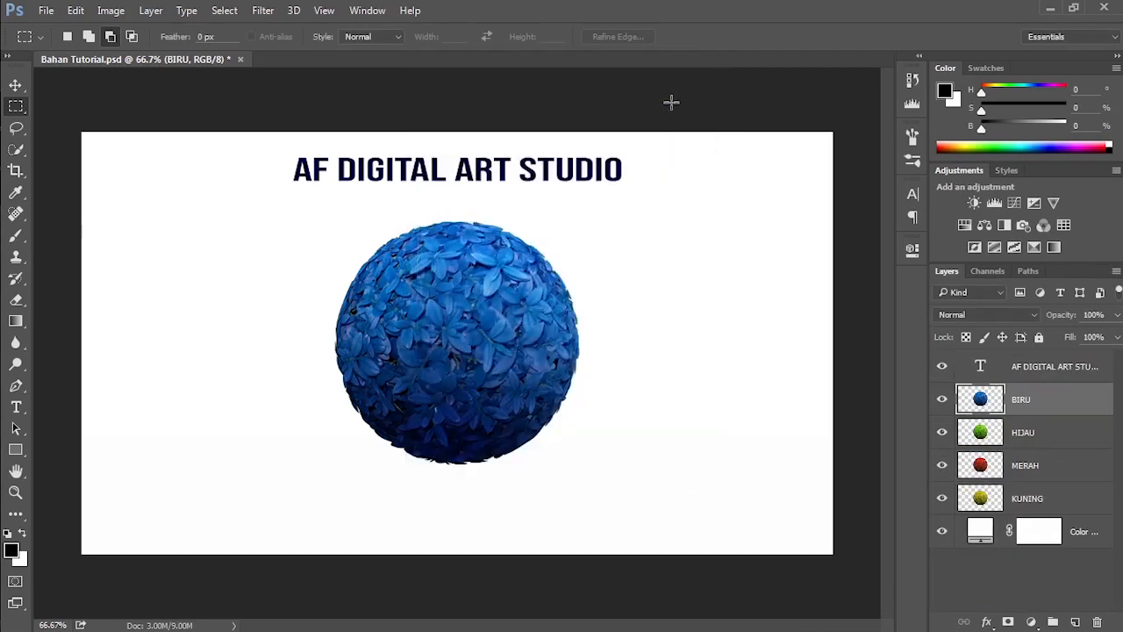
Step: Color-code the layers: BIRU blue, HIJAU green, MERAH red and KUNING yellow
right_click(1056, 403)
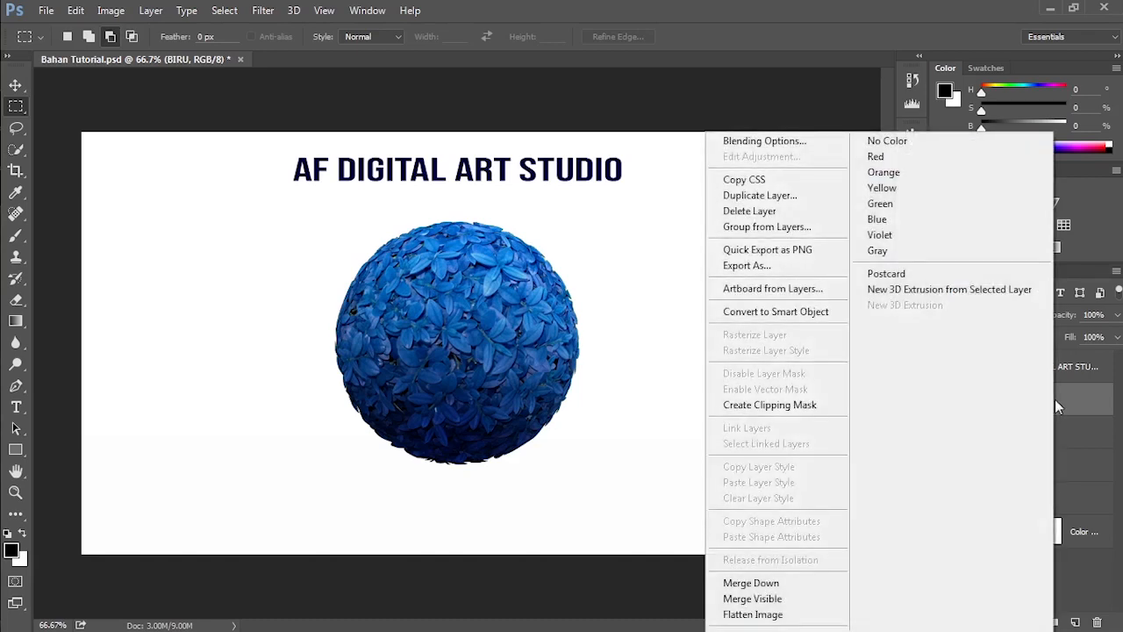
click(916, 222)
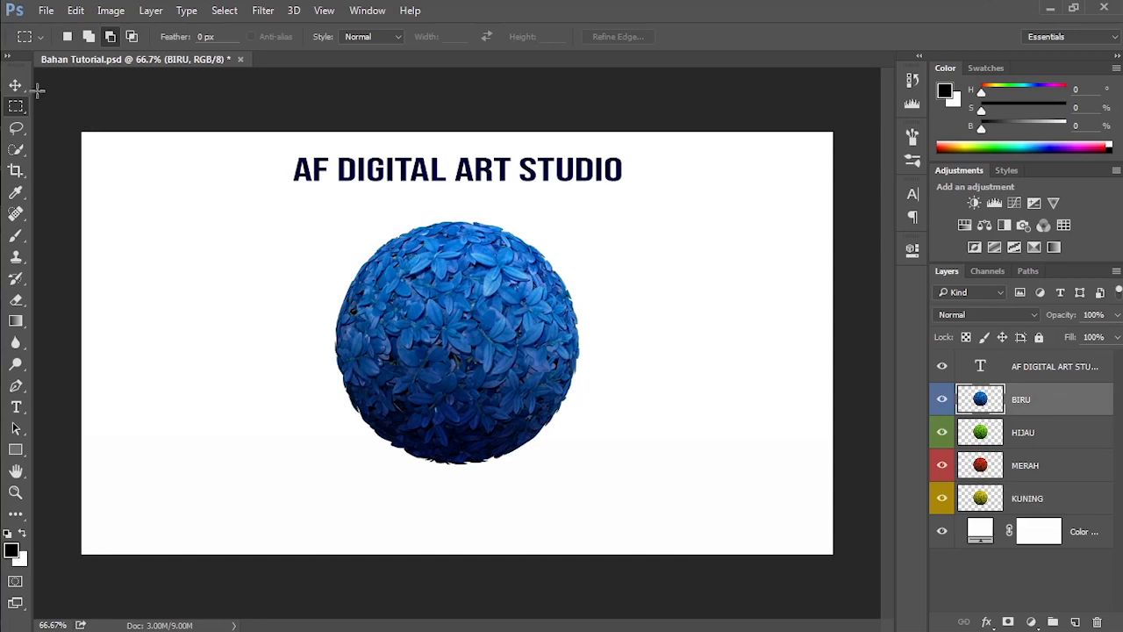
Step: Spread the stacked balls apart with the Move tool: blue up and left, green to the right, red down and left
drag(15, 85, 62, 92)
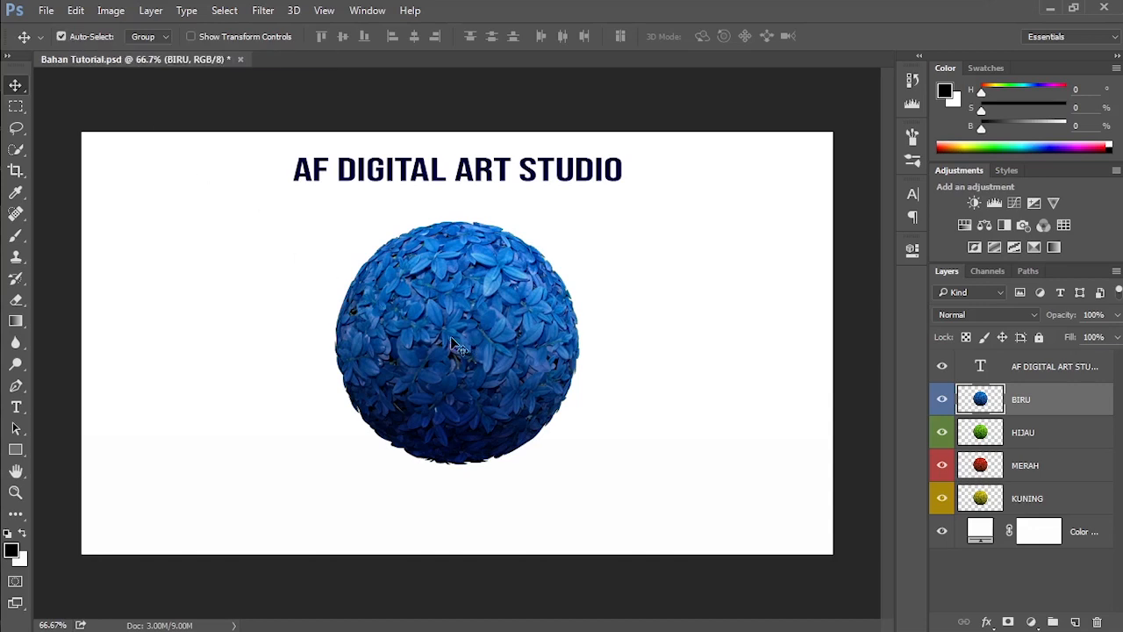
drag(456, 345, 264, 301)
drag(464, 342, 682, 327)
drag(509, 312, 400, 443)
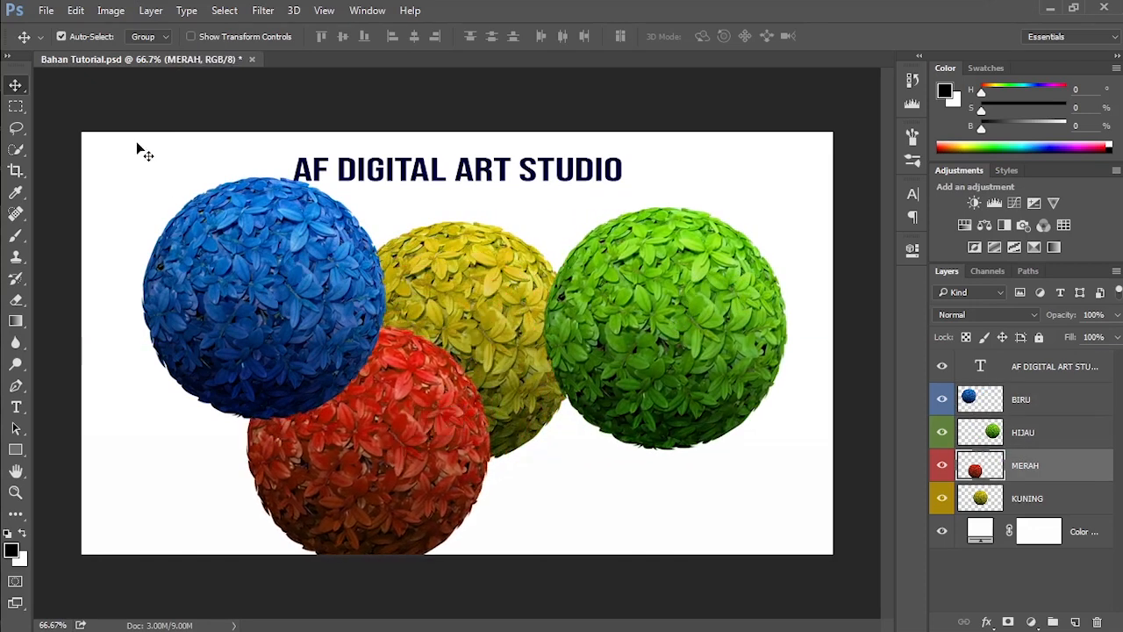
Step: Turn off Auto-Select for the Move tool and shift the red MERAH ball slightly up and to the right
click(75, 40)
drag(689, 329, 698, 296)
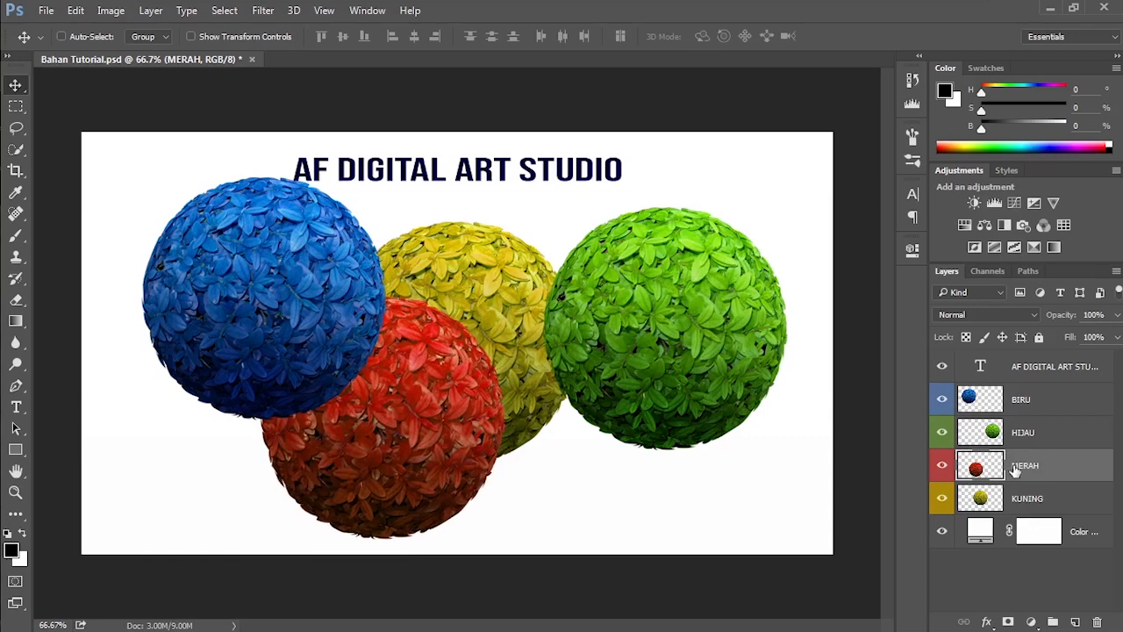
mouse_move(713, 343)
mouse_down()
mouse_move(702, 325)
mouse_move(759, 347)
mouse_move(718, 342)
mouse_up()
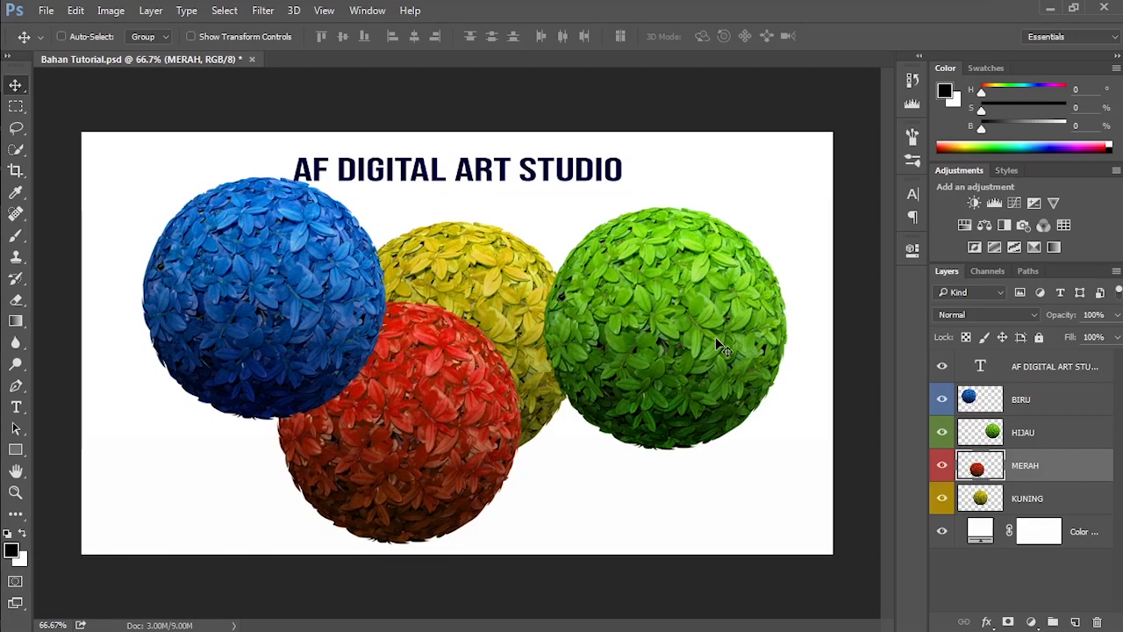
Step: Arrange the balls in an overlapping row of blue, green, red and yellow, selecting each one's layer before moving it
click(1026, 401)
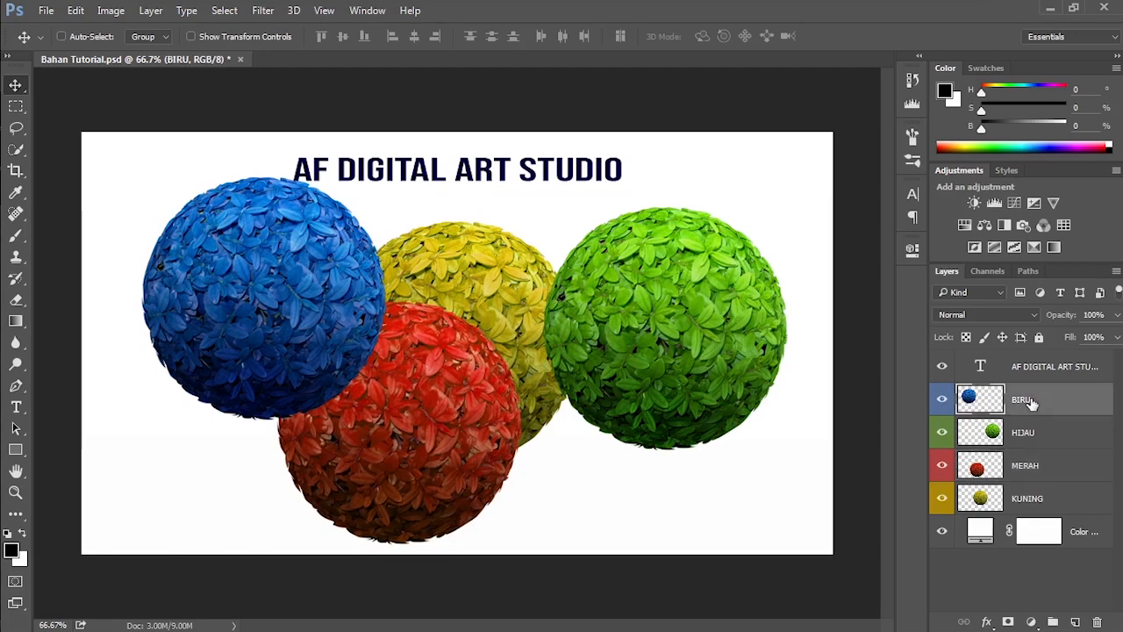
drag(302, 293, 264, 322)
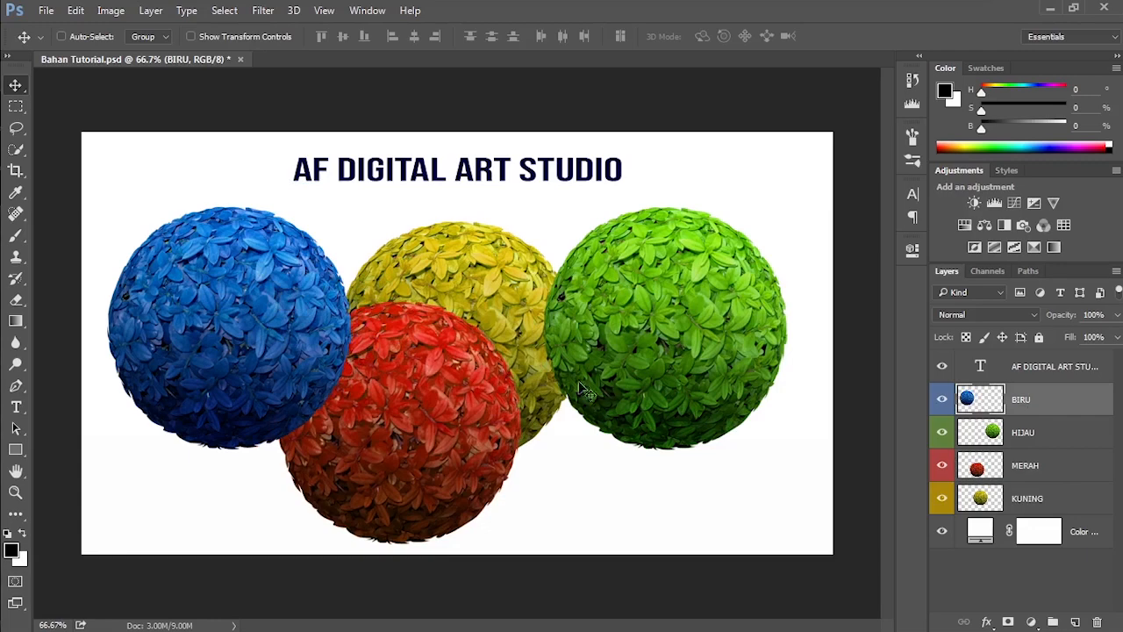
click(1027, 436)
drag(681, 342, 640, 394)
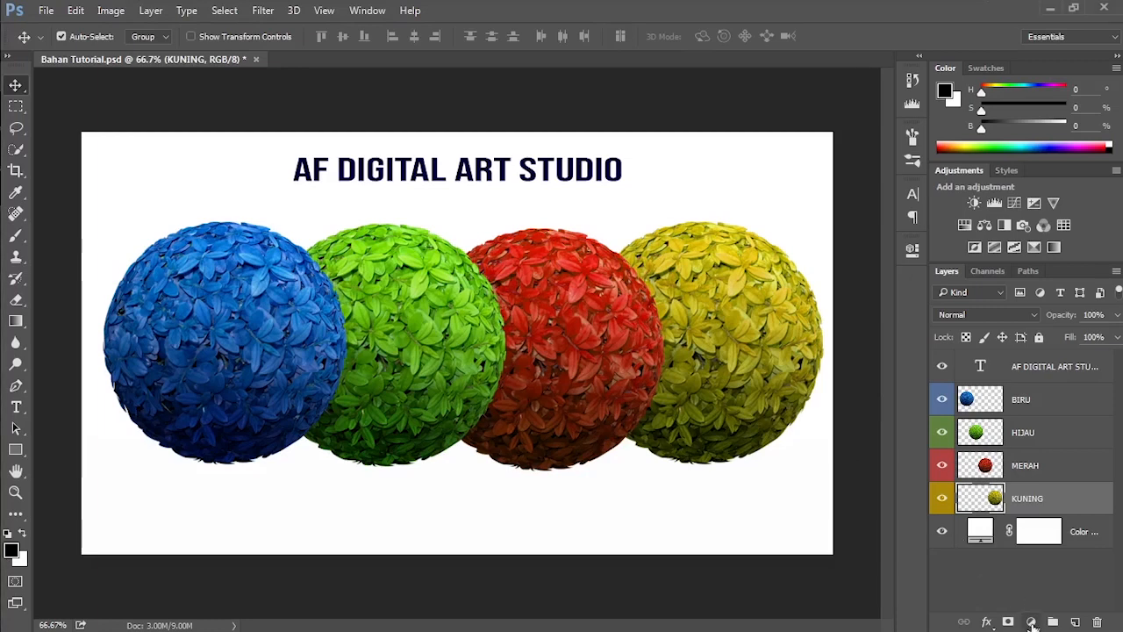
Step: Add a black-to-transparent Gradient fill layer and place it above the BIRU layer
click(1031, 622)
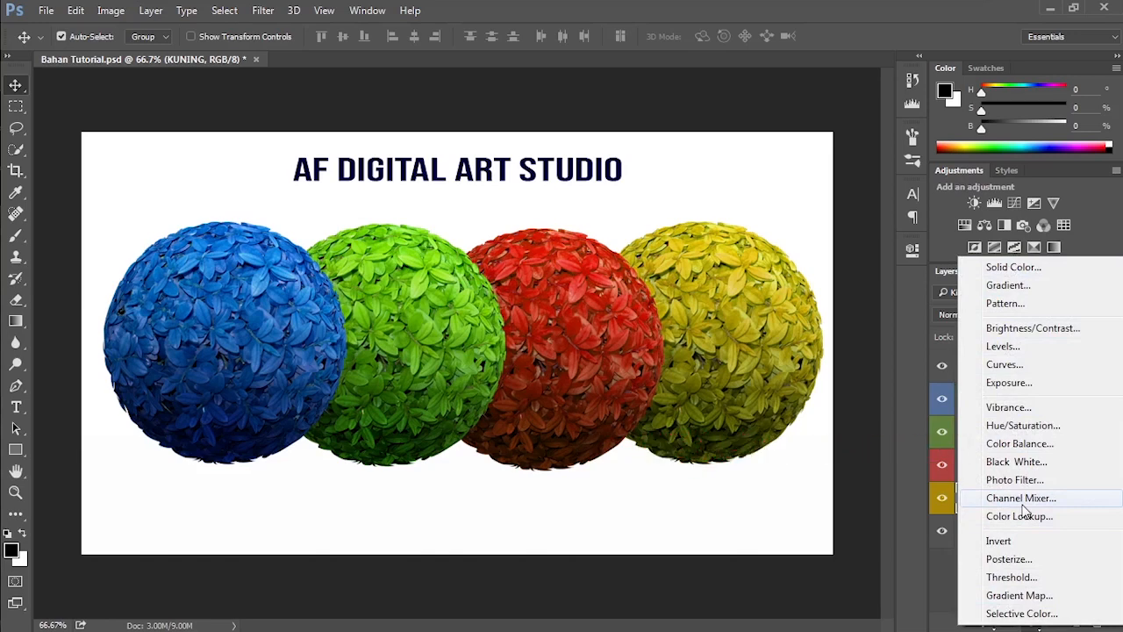
click(1009, 286)
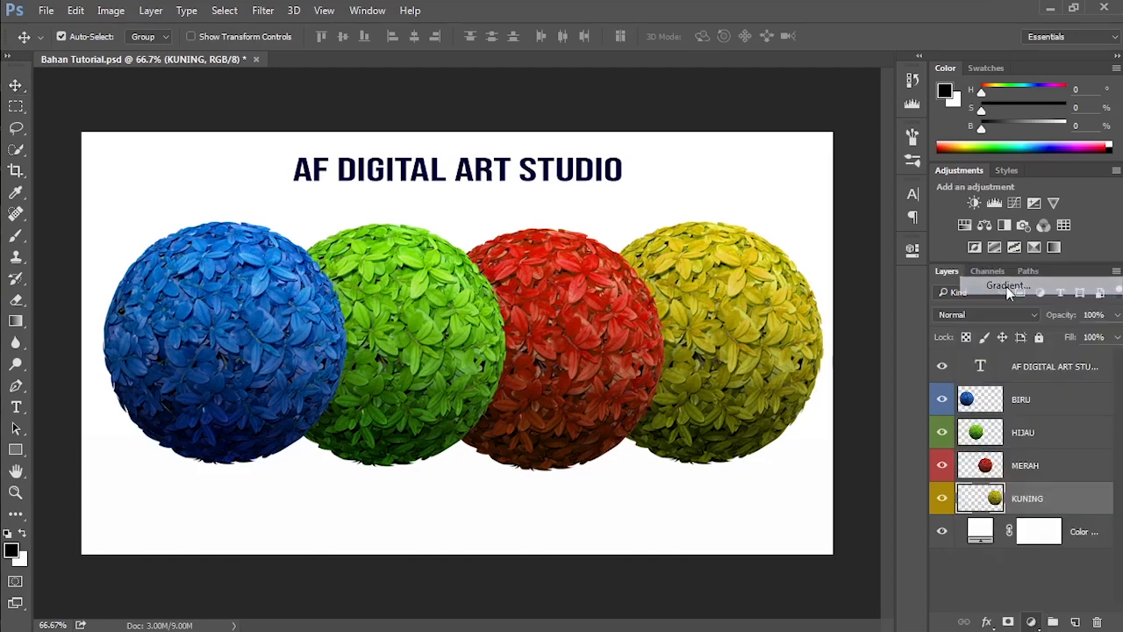
click(963, 252)
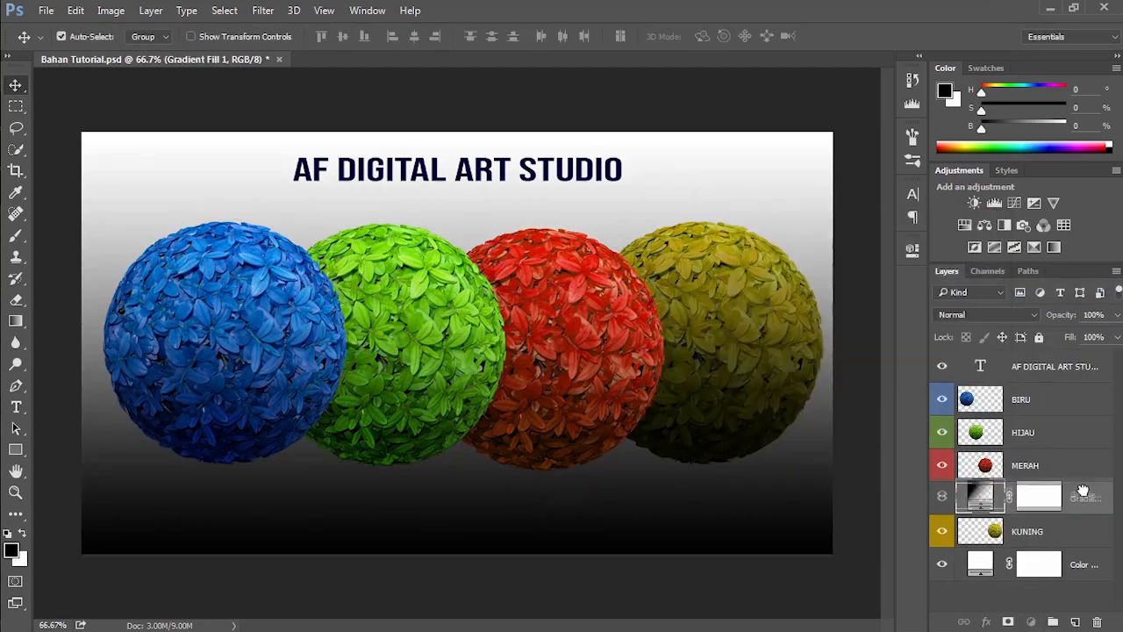
drag(1076, 498, 1067, 386)
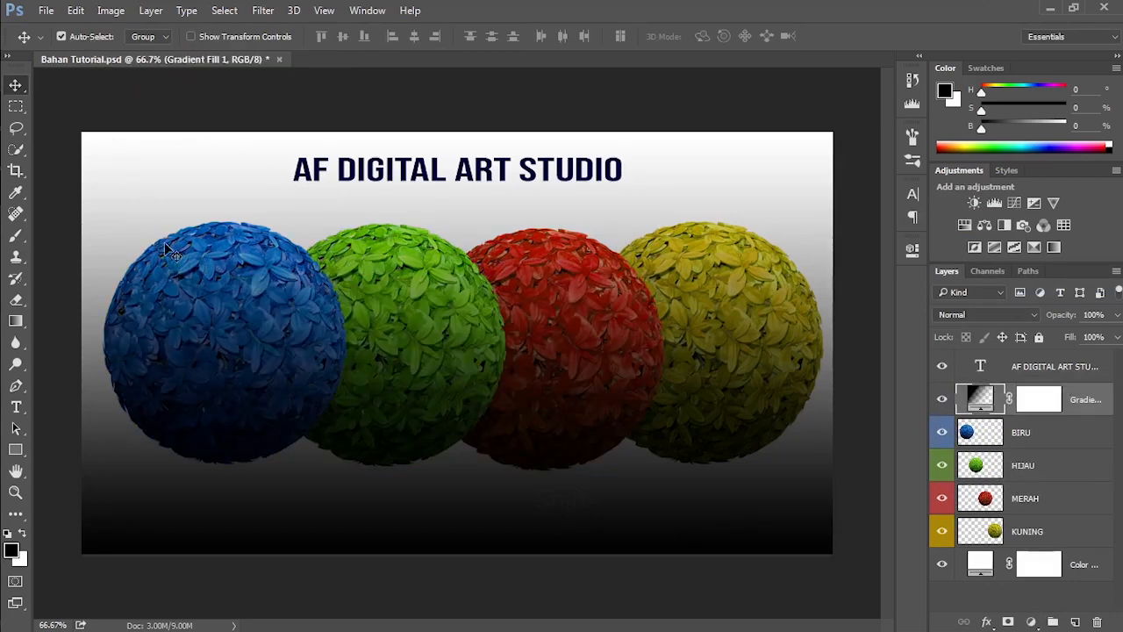
Step: Try to move the blue, green and red balls while the gradient fill layer covers them
drag(222, 312, 243, 200)
drag(375, 321, 244, 348)
drag(375, 358, 482, 355)
drag(531, 360, 746, 358)
drag(406, 344, 632, 406)
Step: Hide the gradient fill layer, and move the blue and green balls lower and the red ball up and to the right
click(942, 402)
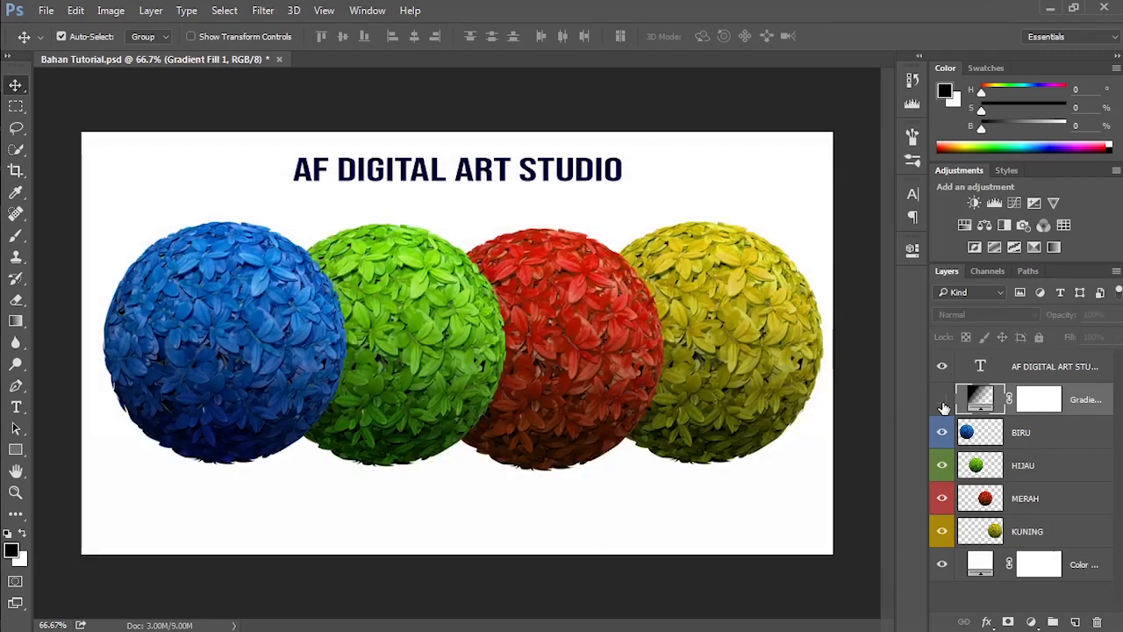
drag(255, 362, 242, 391)
drag(420, 387, 409, 438)
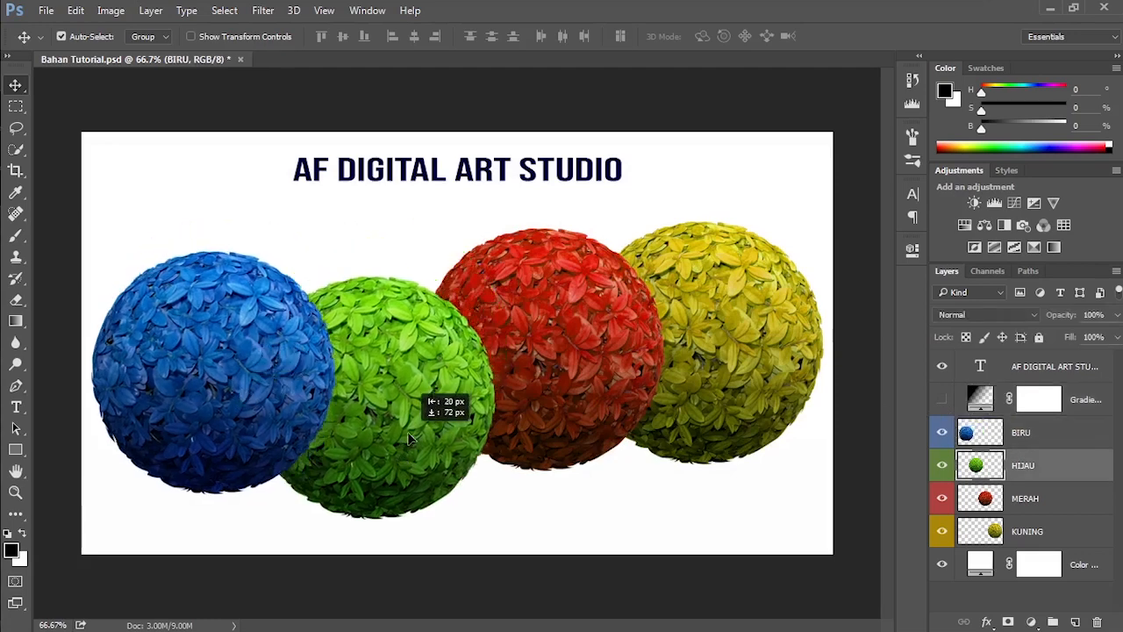
drag(566, 418, 604, 375)
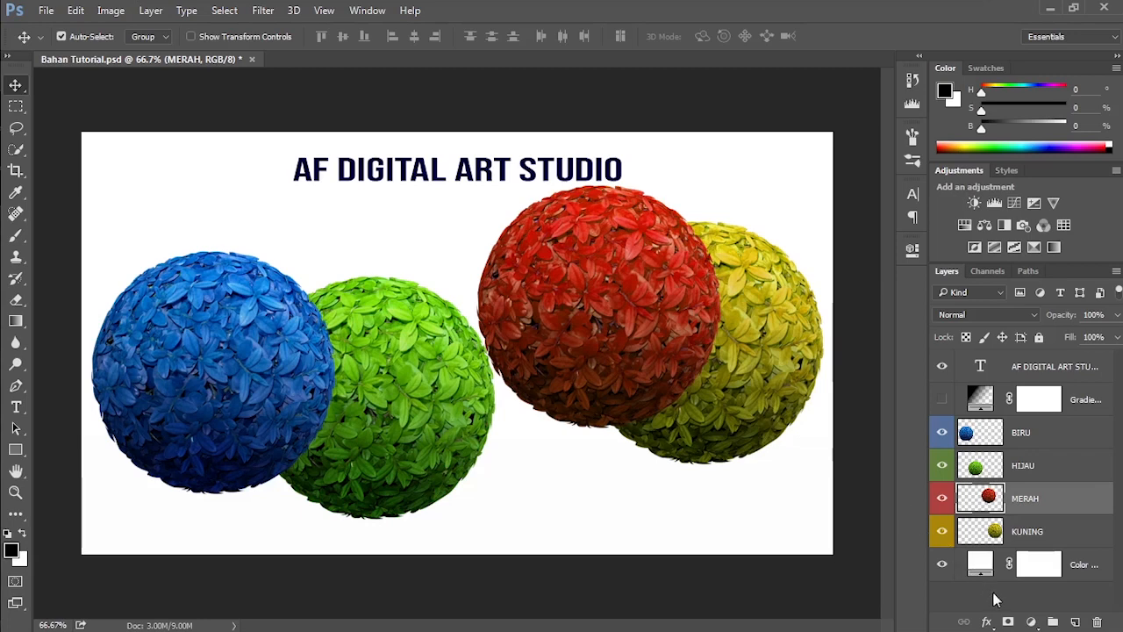
Step: Add a Curves adjustment layer without altering the curve, and place it directly above the BIRU layer
click(1031, 621)
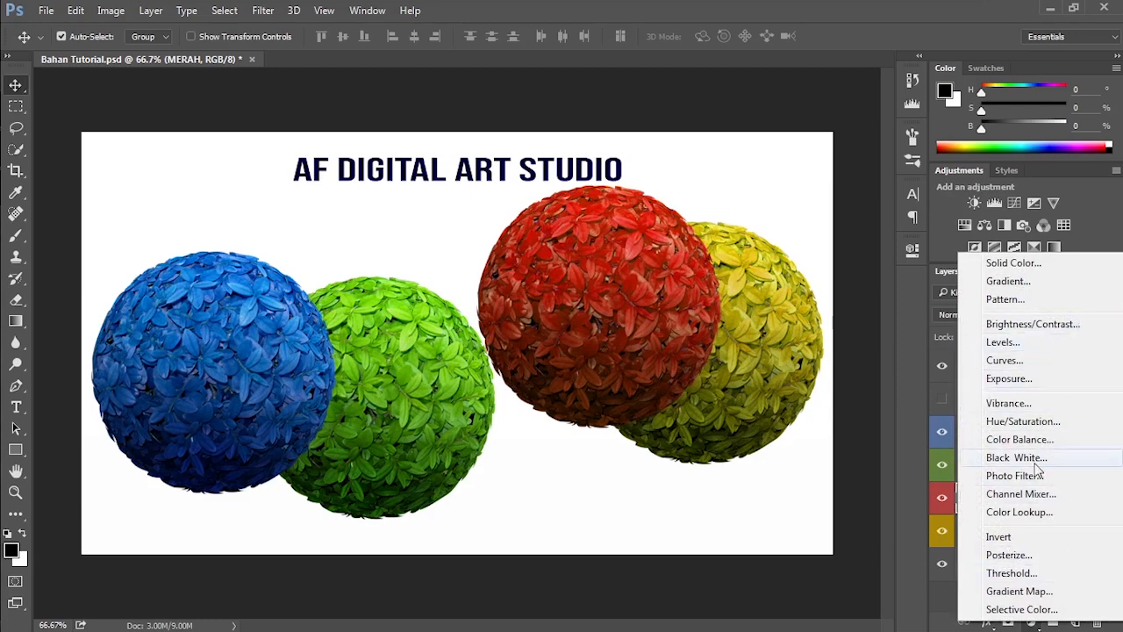
click(1018, 362)
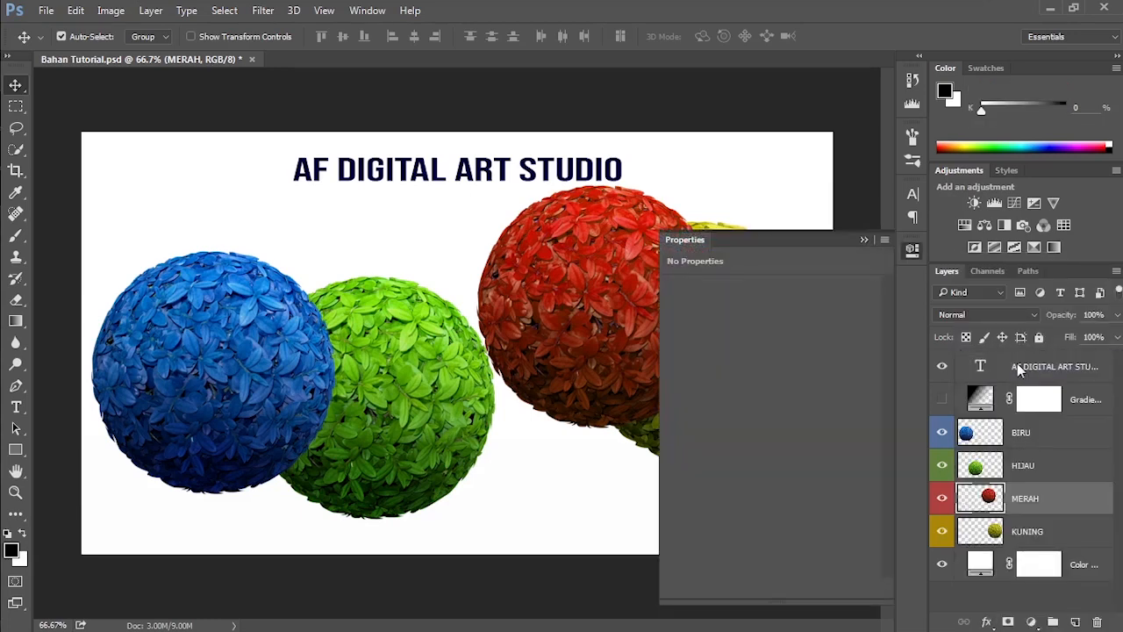
click(864, 240)
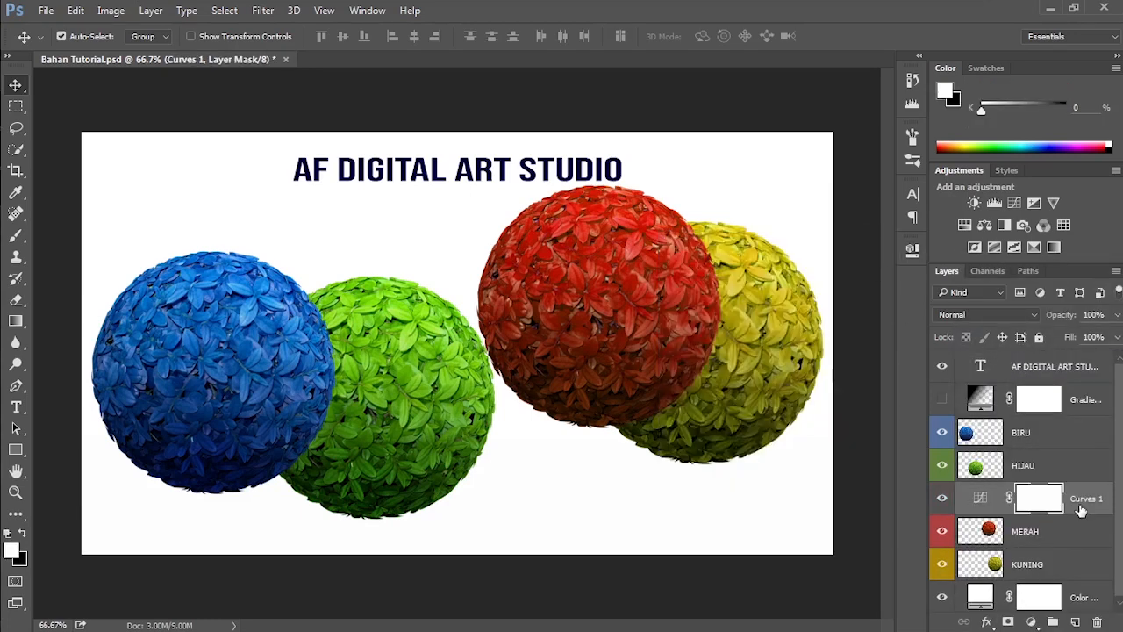
drag(1082, 511, 1053, 429)
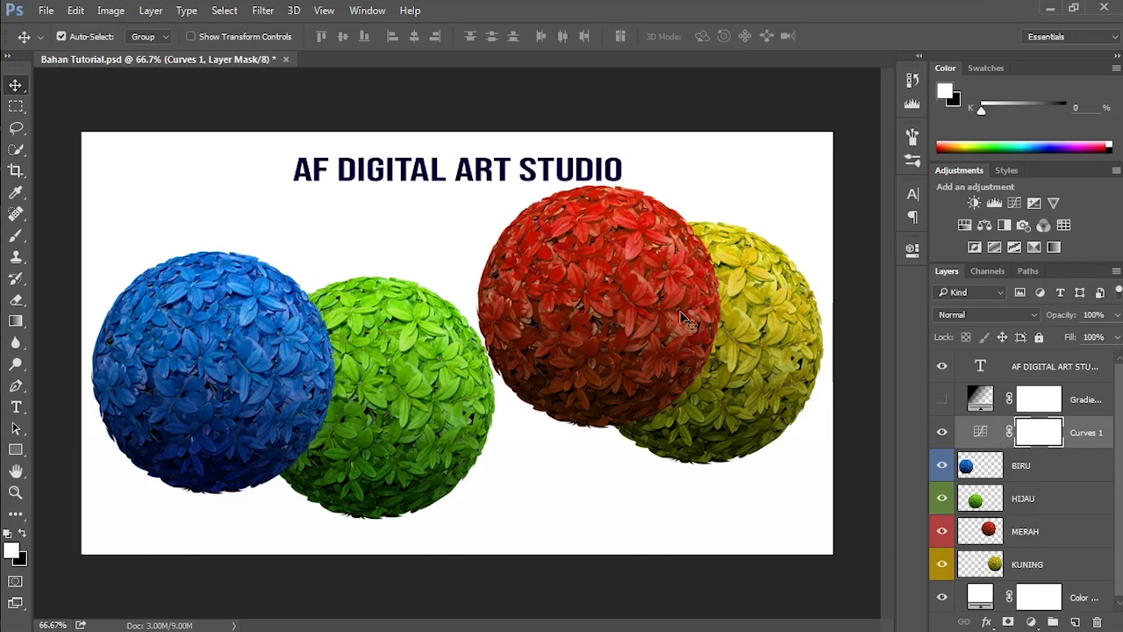
Step: Move the red ball down and left beside the green one, and raise the yellow ball slightly
drag(651, 308, 594, 358)
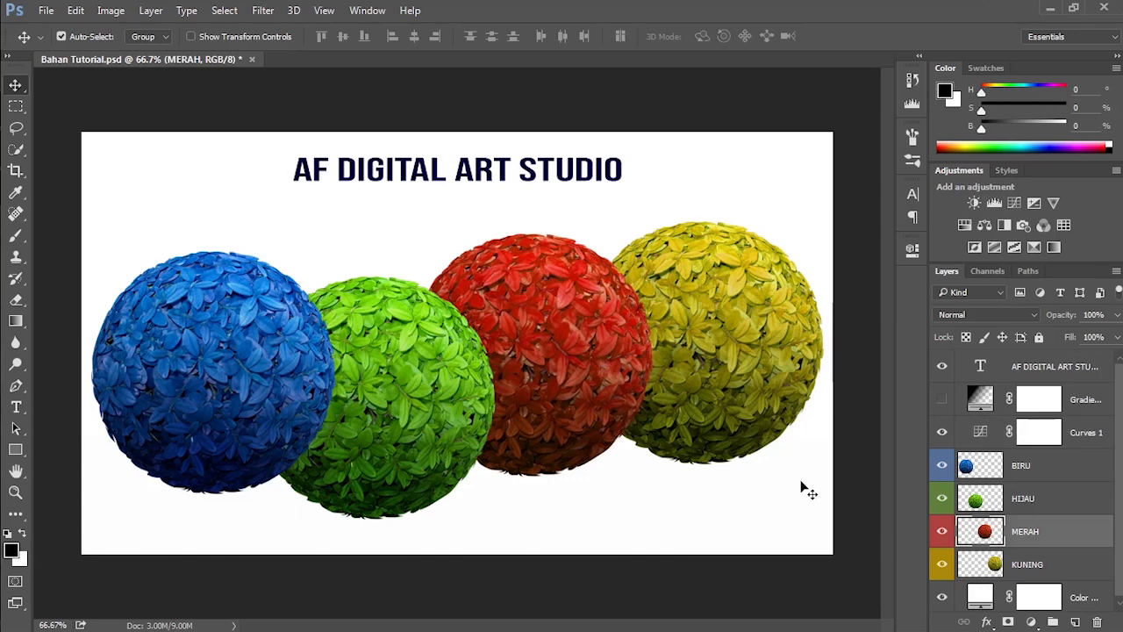
drag(744, 398, 733, 363)
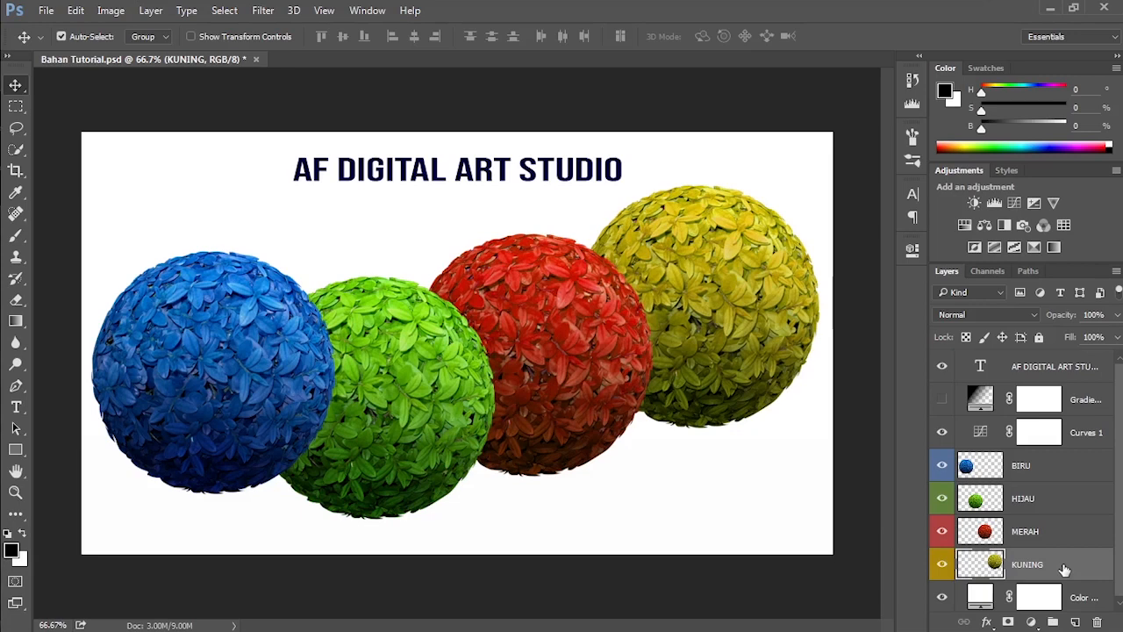
Step: Show the gradient fill layer again and try to move the four balls on the canvas while it covers them
click(944, 400)
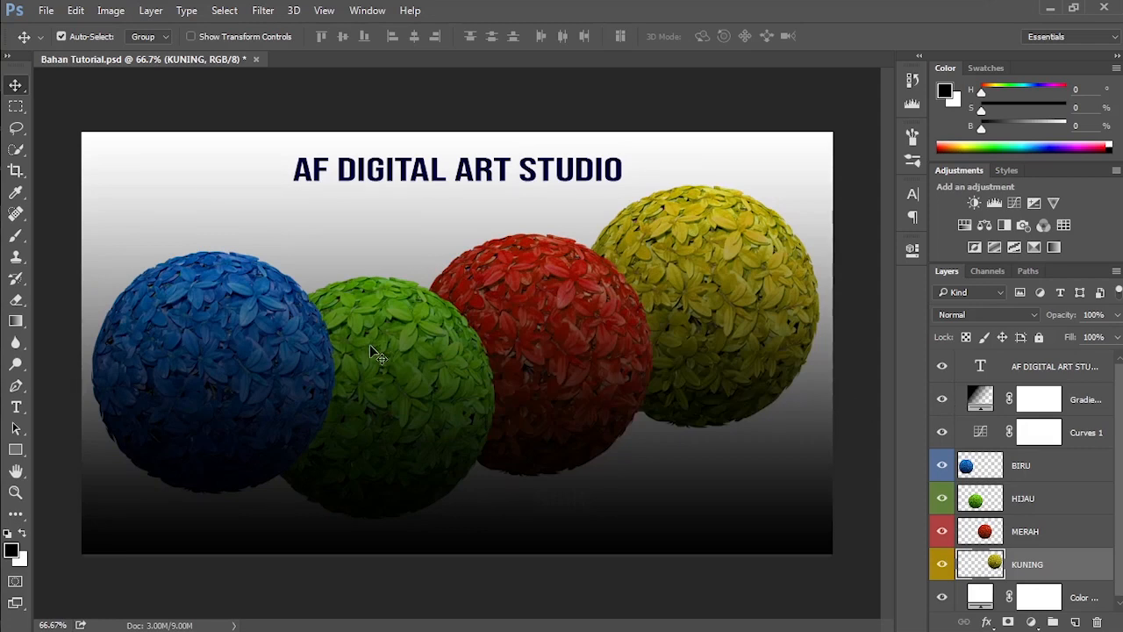
click(320, 370)
drag(241, 355, 202, 396)
drag(385, 407, 614, 373)
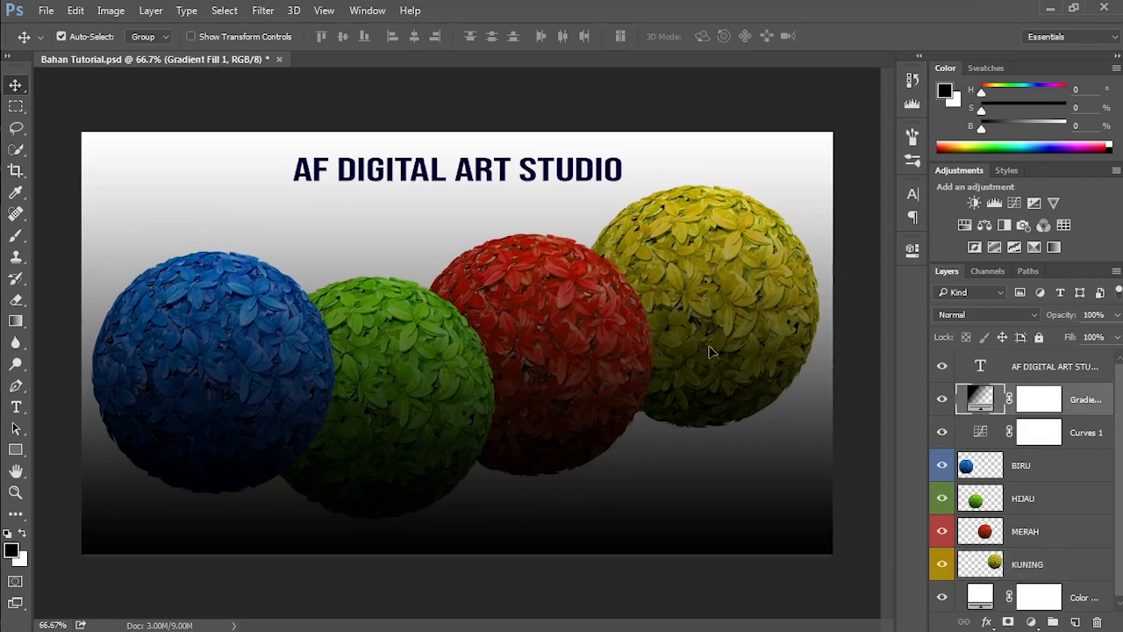
drag(713, 349, 730, 393)
click(942, 400)
click(941, 400)
Step: Turn off Auto-Select, and move the balls on the BIRU and HIJAU layers upward one after the other
click(88, 39)
click(1005, 470)
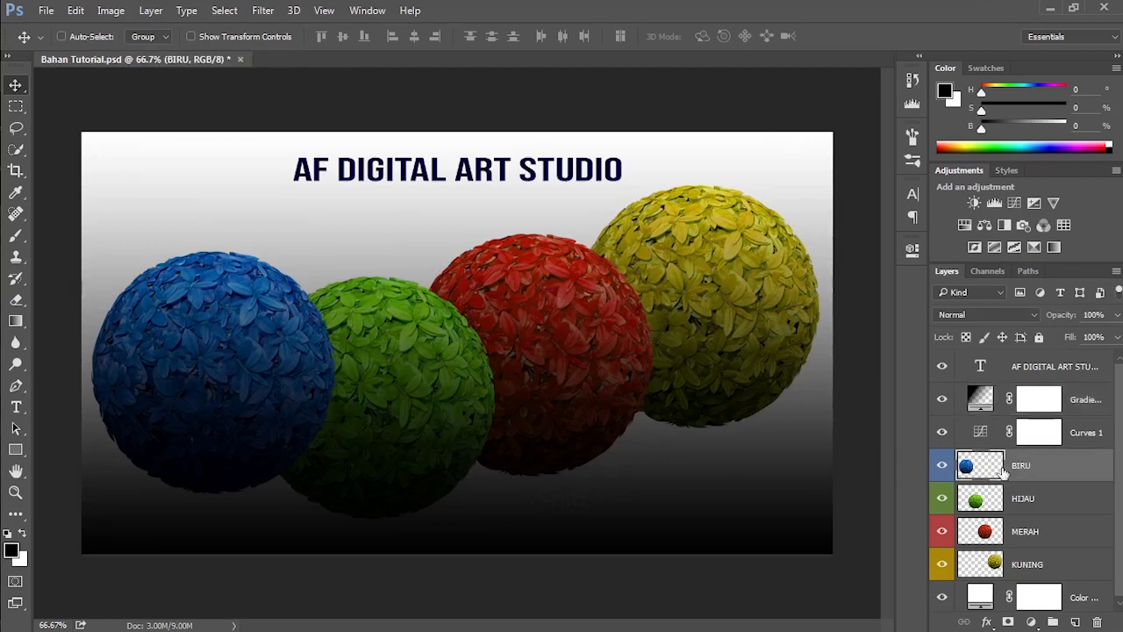
drag(266, 389, 266, 311)
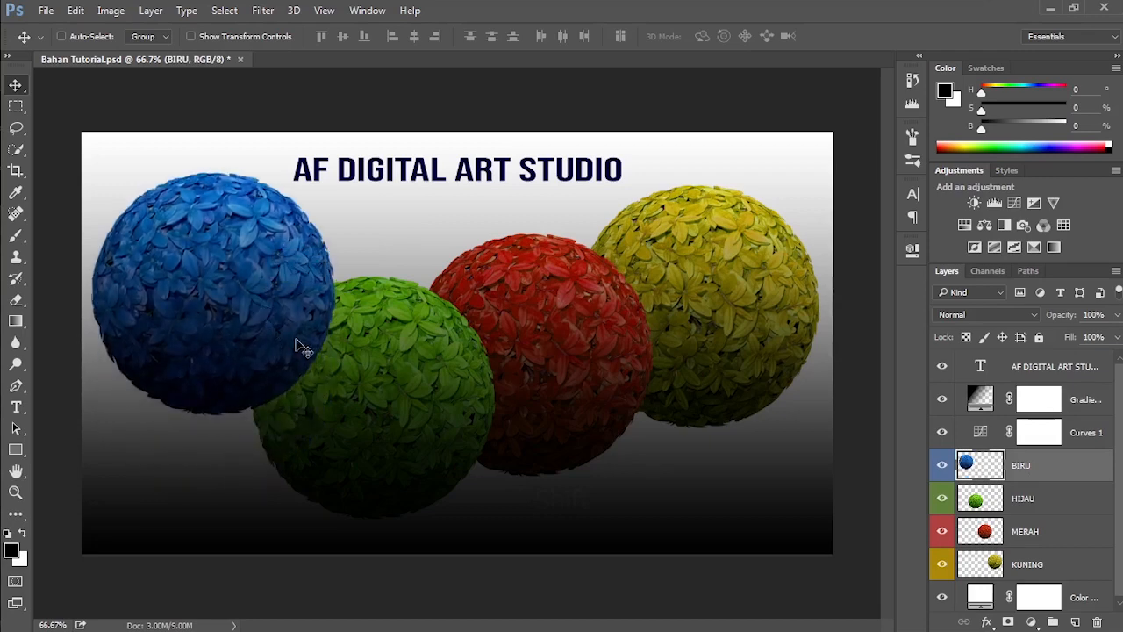
click(1024, 507)
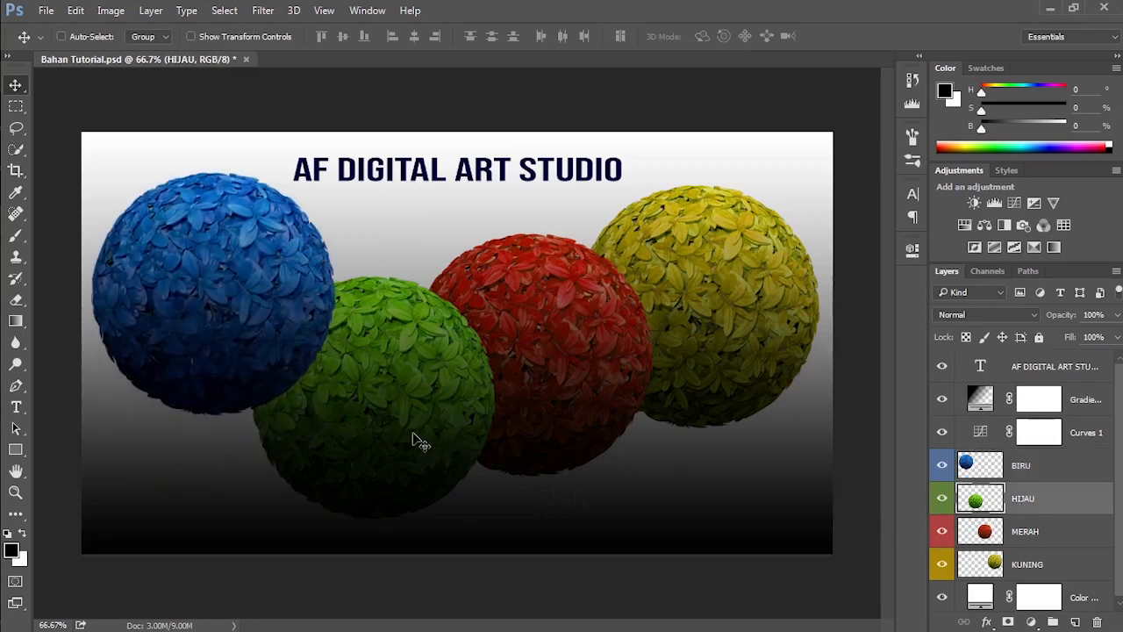
drag(420, 444, 462, 364)
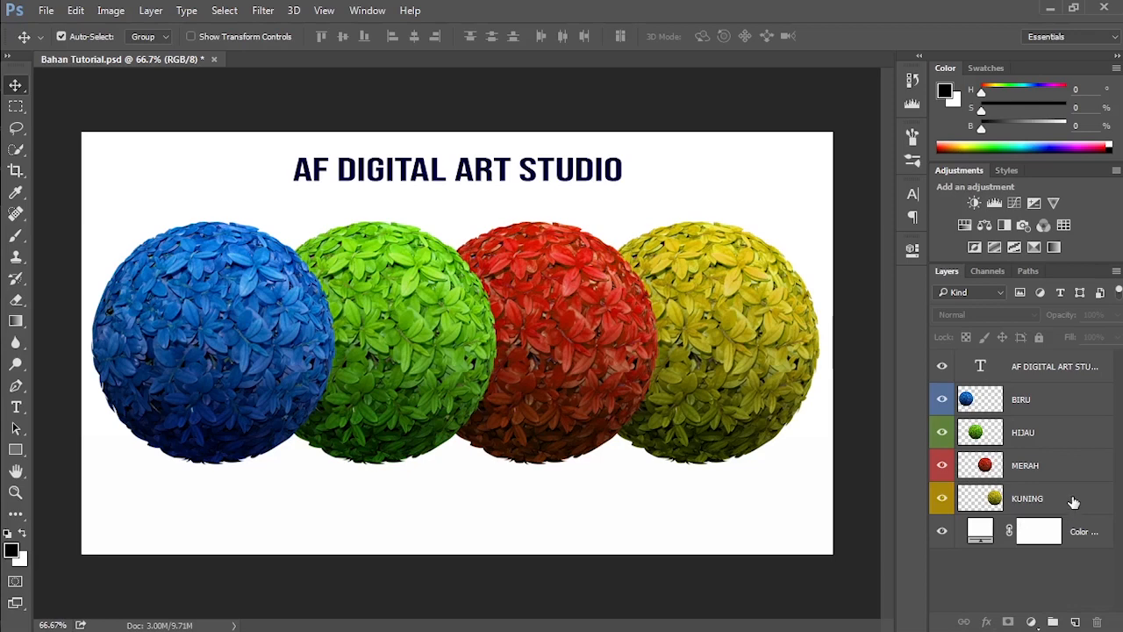
Step: Link the BIRU and KUNING layers, and move the linked blue and yellow balls down and back up above the middle balls
click(1048, 409)
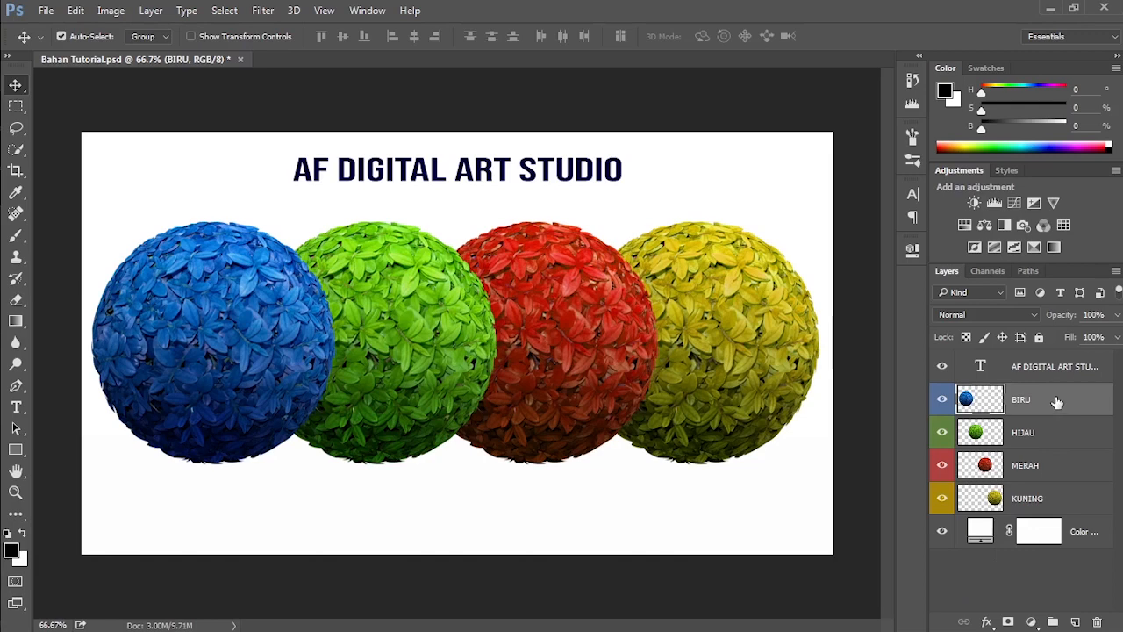
key(ctrl)
ctrl+click(1057, 507)
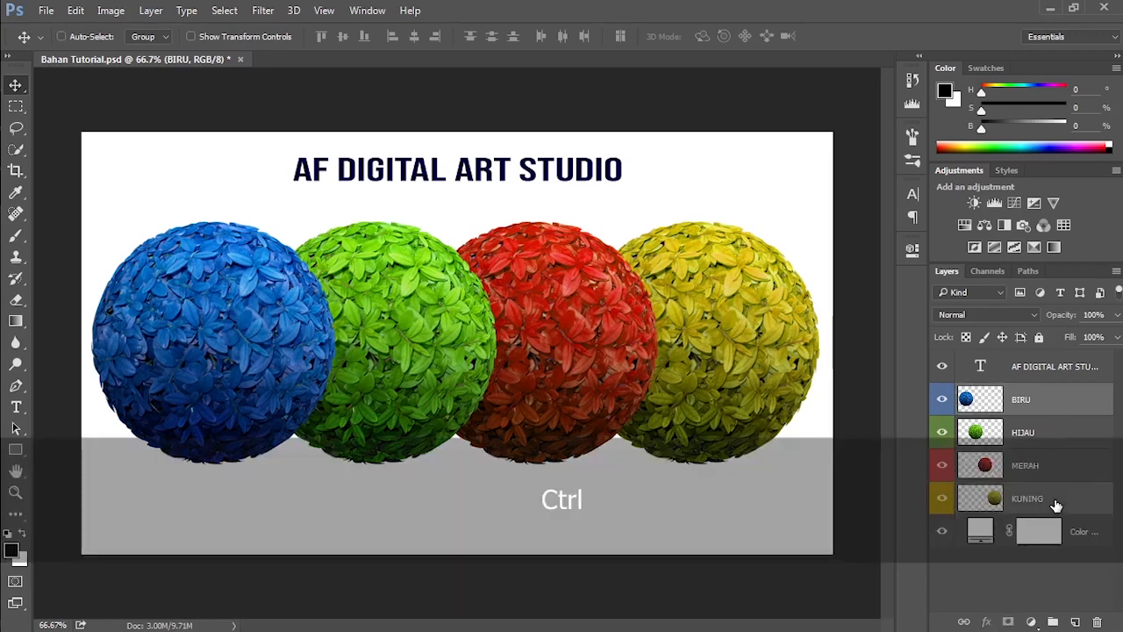
click(965, 622)
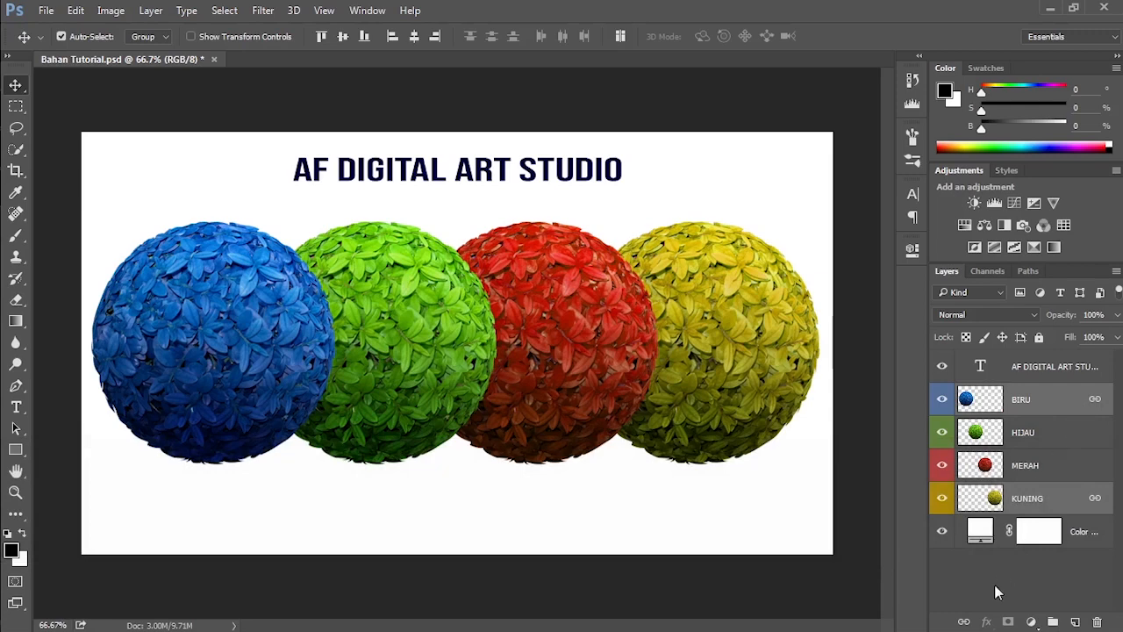
click(1017, 582)
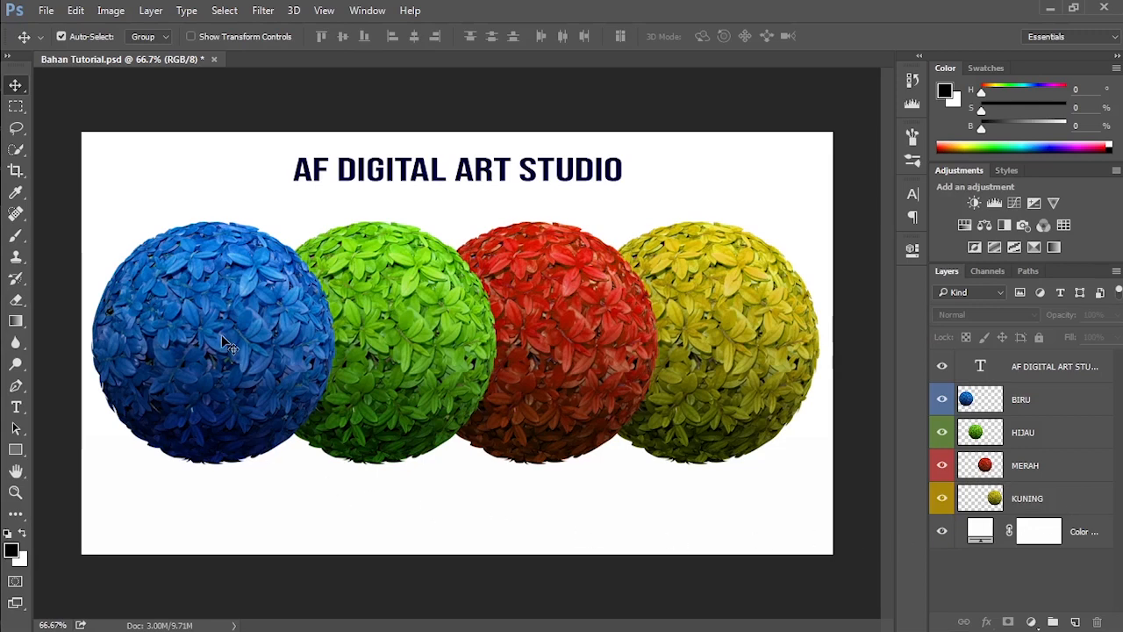
drag(221, 333, 220, 411)
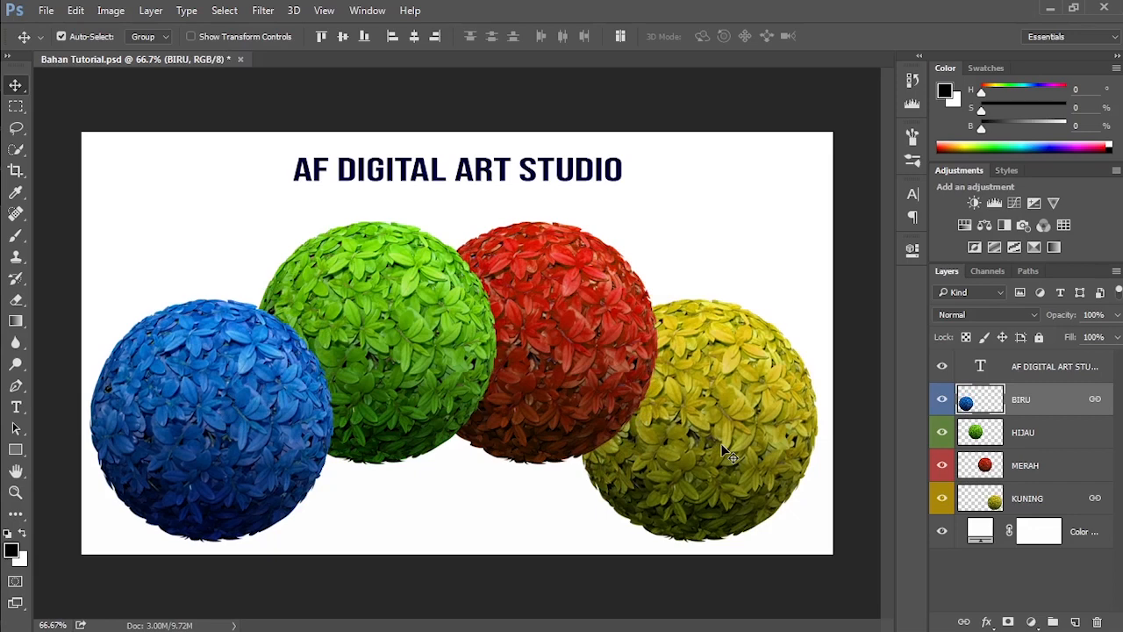
drag(727, 452, 717, 332)
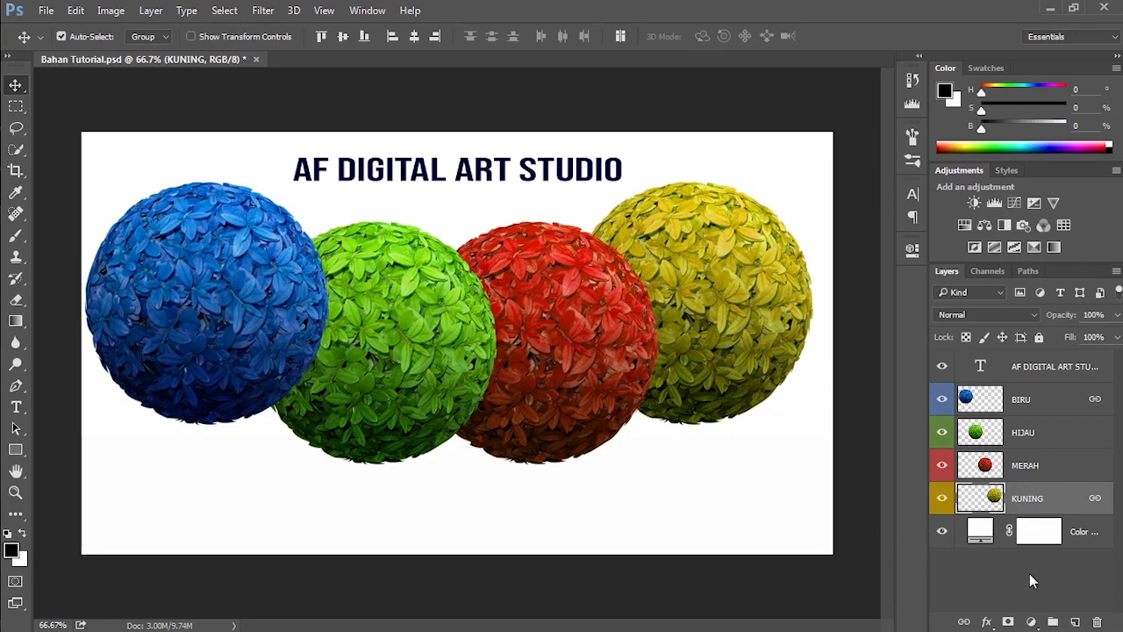
Step: Unlink the BIRU and KUNING layers, and move only the yellow ball lower on the canvas
ctrl+click(1071, 405)
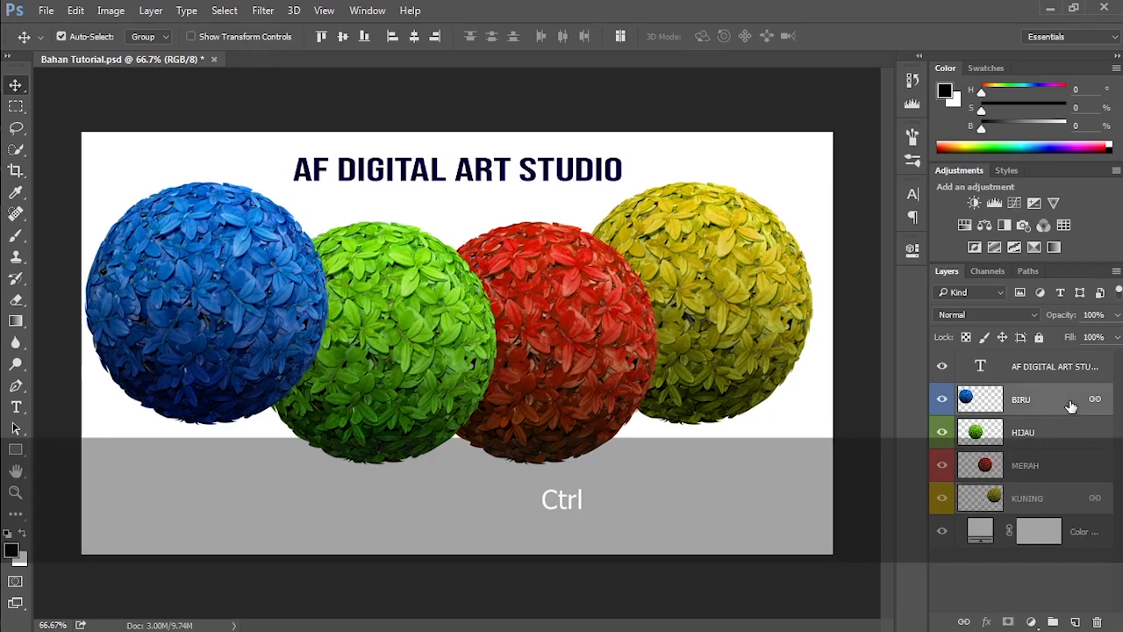
click(969, 580)
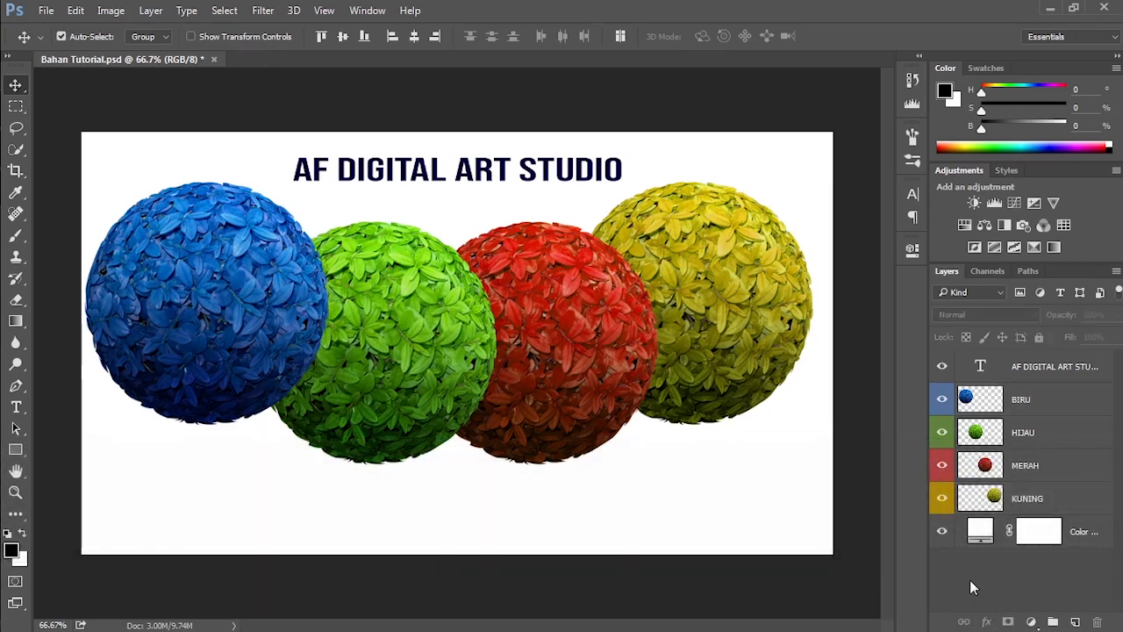
drag(728, 312, 730, 399)
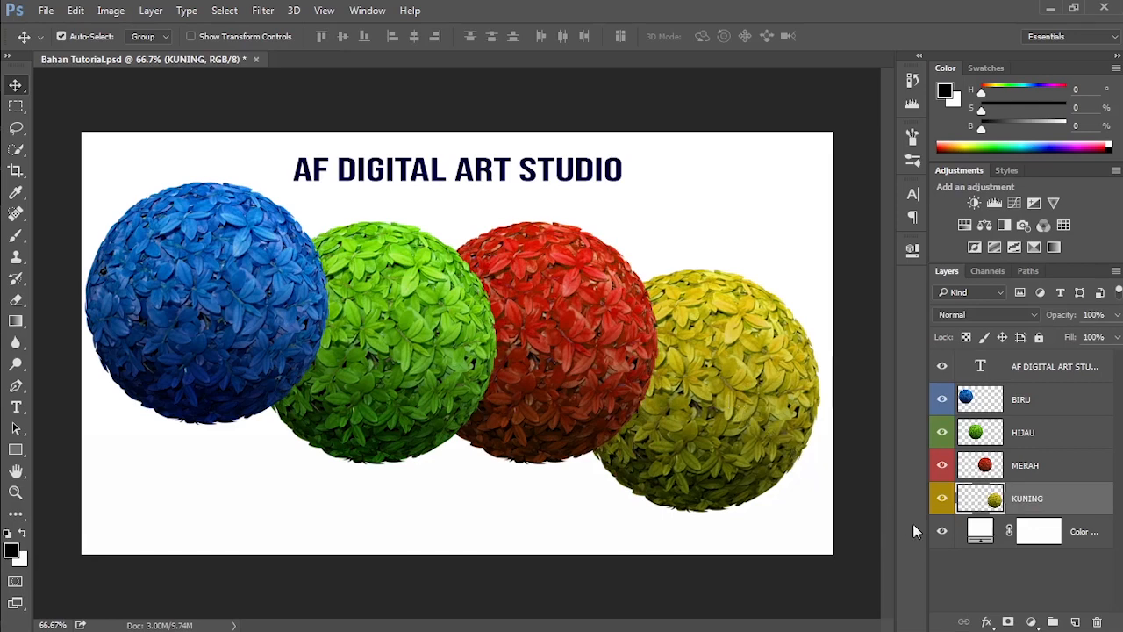
Step: Examine the Blending Options and Outer Glow settings for the KUNING layer, discarding both without applying anything
click(987, 622)
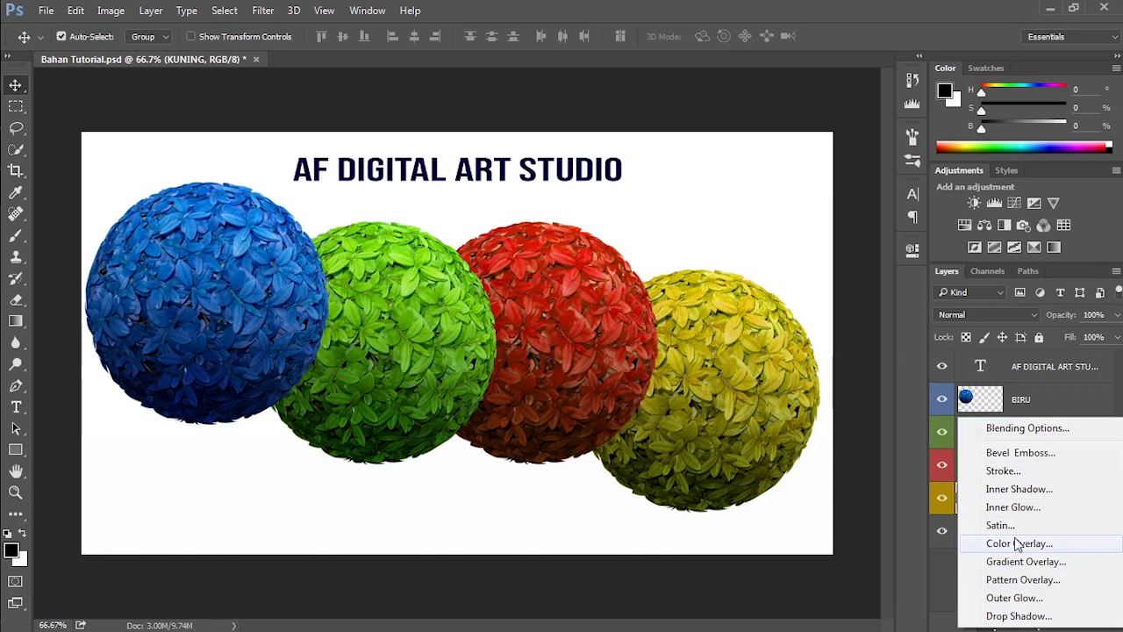
click(1037, 427)
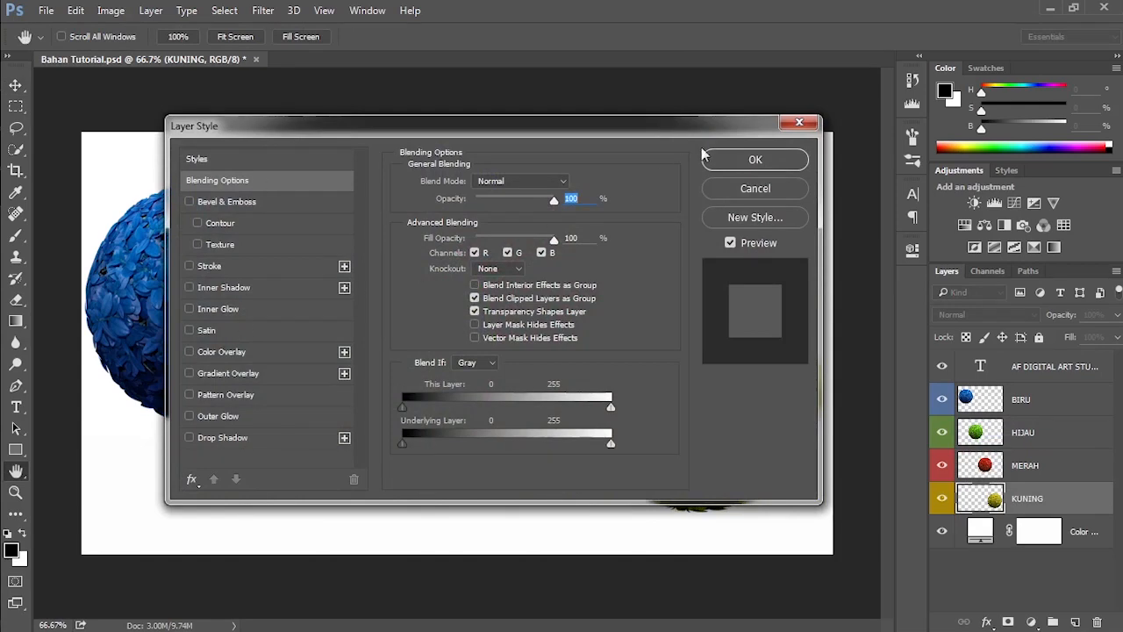
click(799, 122)
click(988, 620)
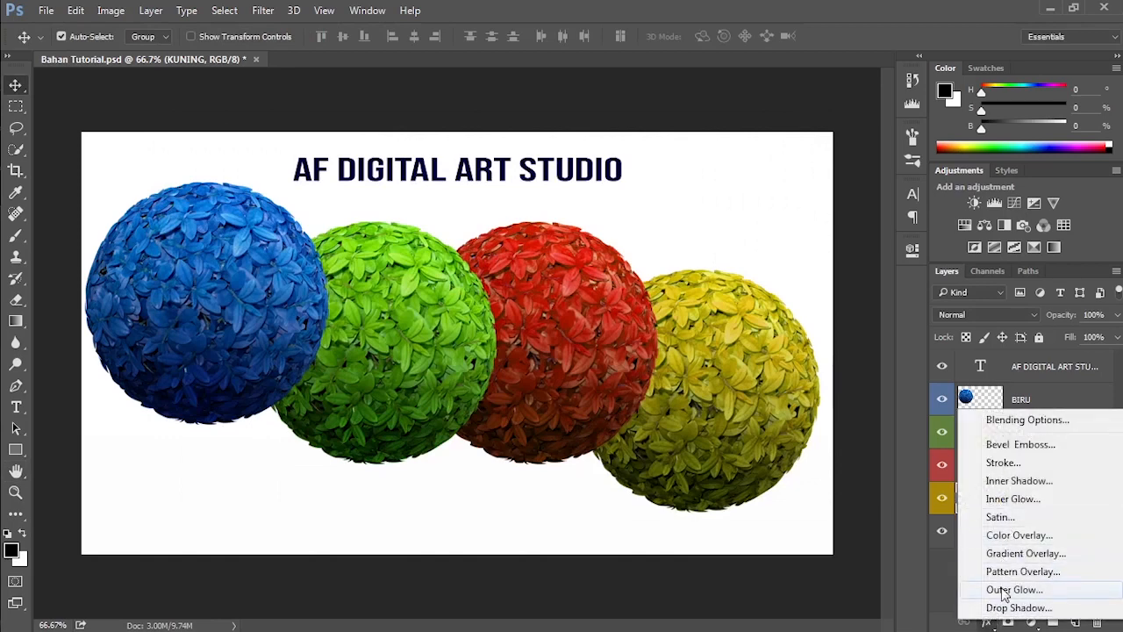
click(1005, 590)
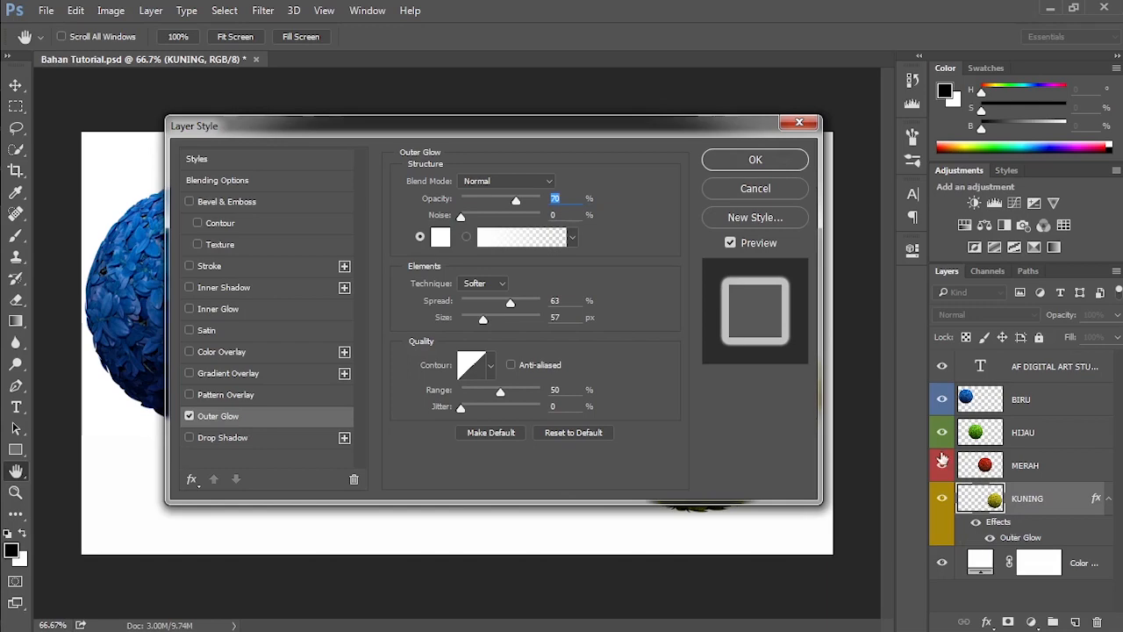
click(760, 188)
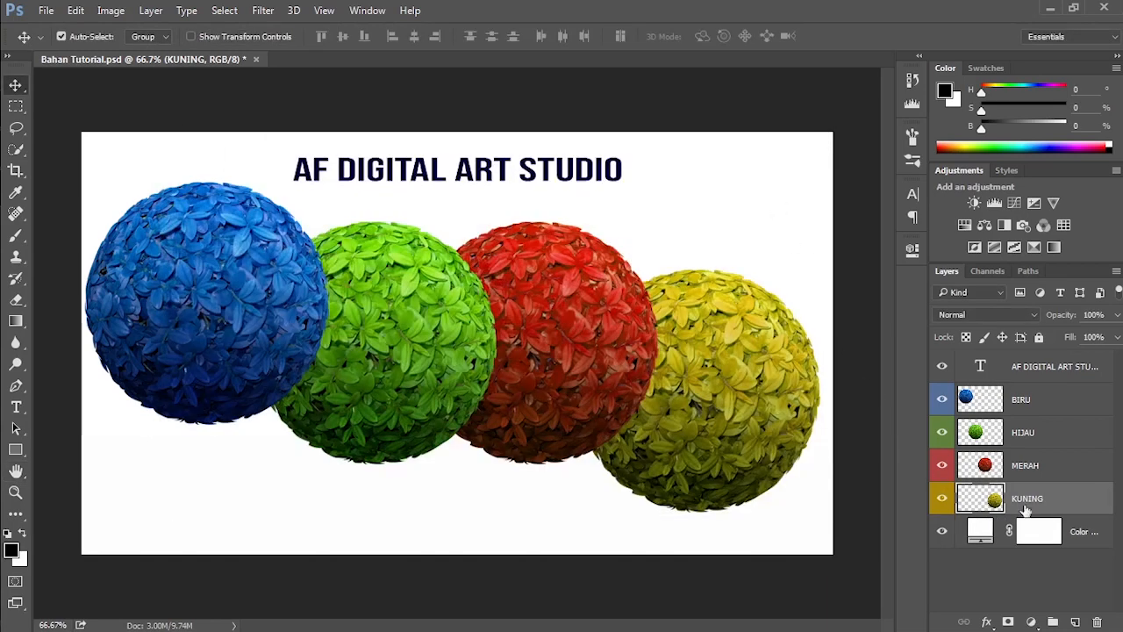
Step: Open the KUNING layer's Blending Options twice more, closing the Layer Style dialog without changes each time
right_click(1068, 502)
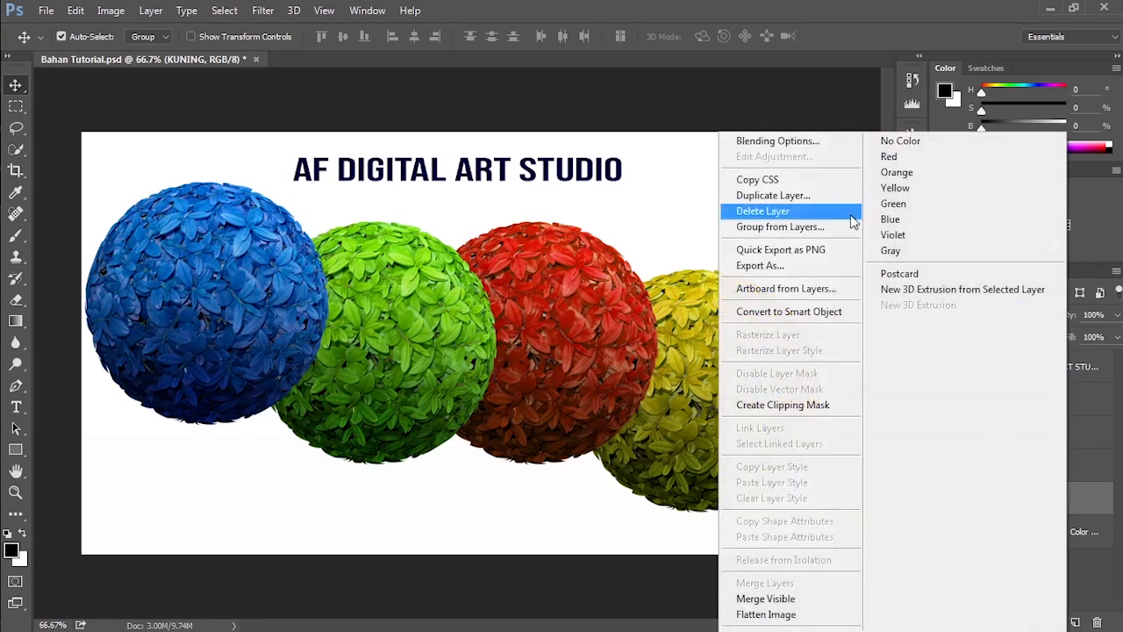
click(806, 142)
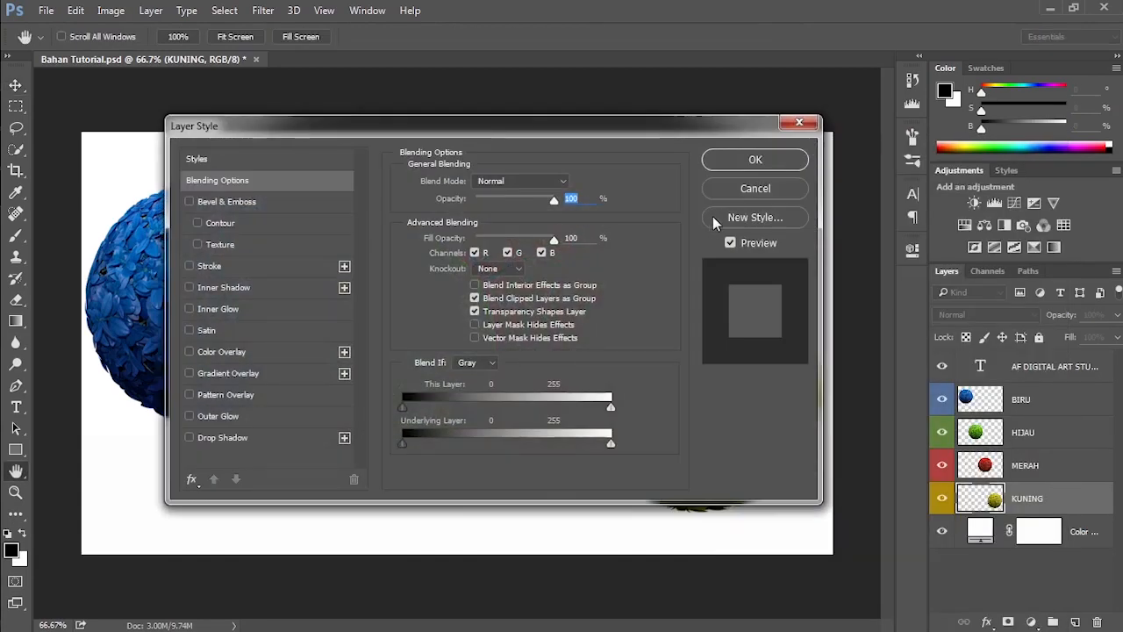
click(733, 187)
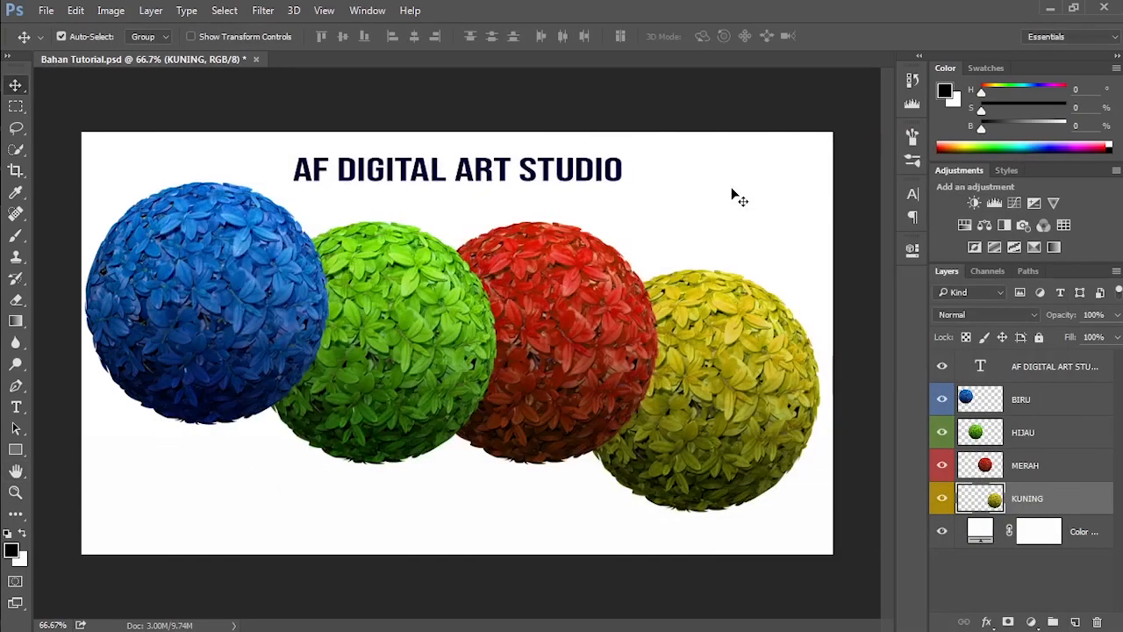
double_click(1062, 502)
click(811, 125)
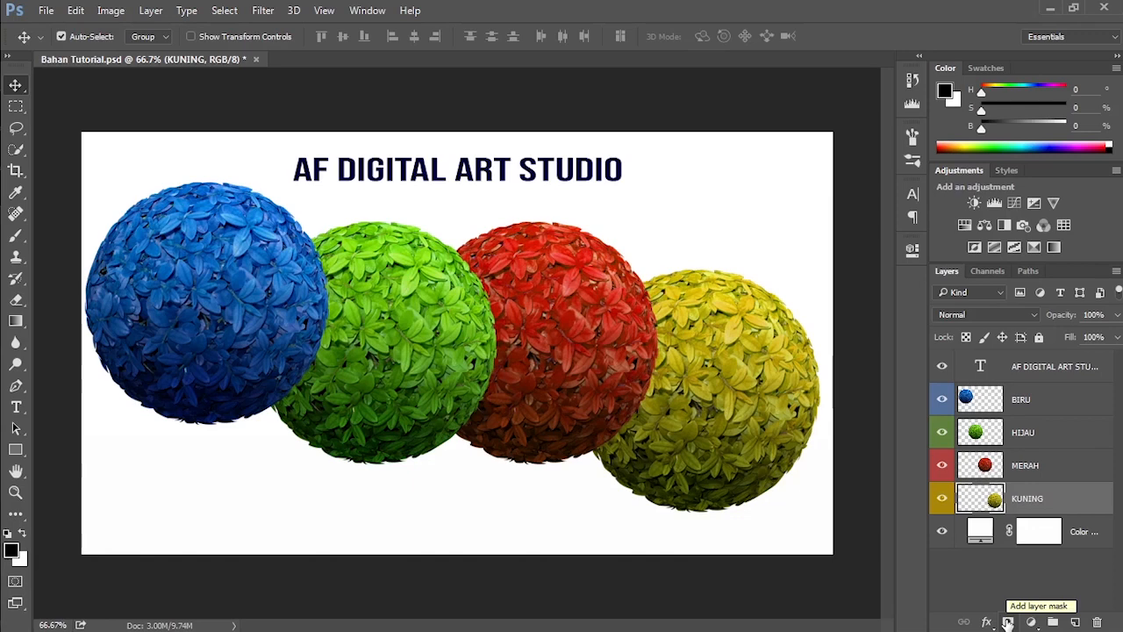
Step: Add a layer mask to the KUNING layer, and swap the foreground and background colors repeatedly, ending with black as foreground
click(1009, 622)
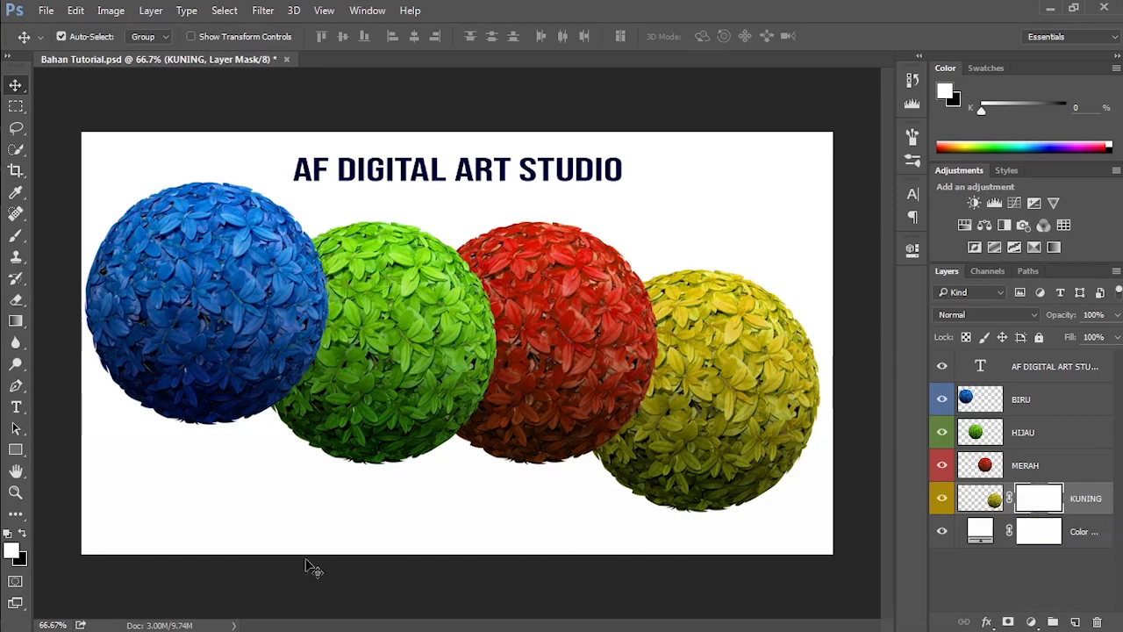
click(23, 536)
click(23, 535)
click(23, 535)
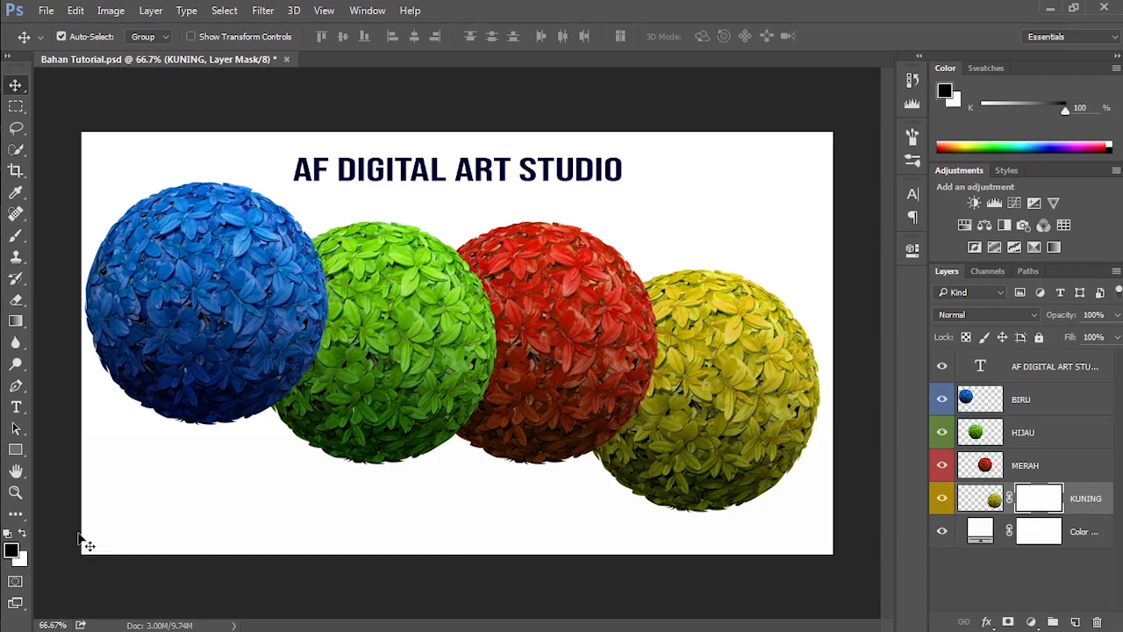
key(x)
key(x)
key(x)
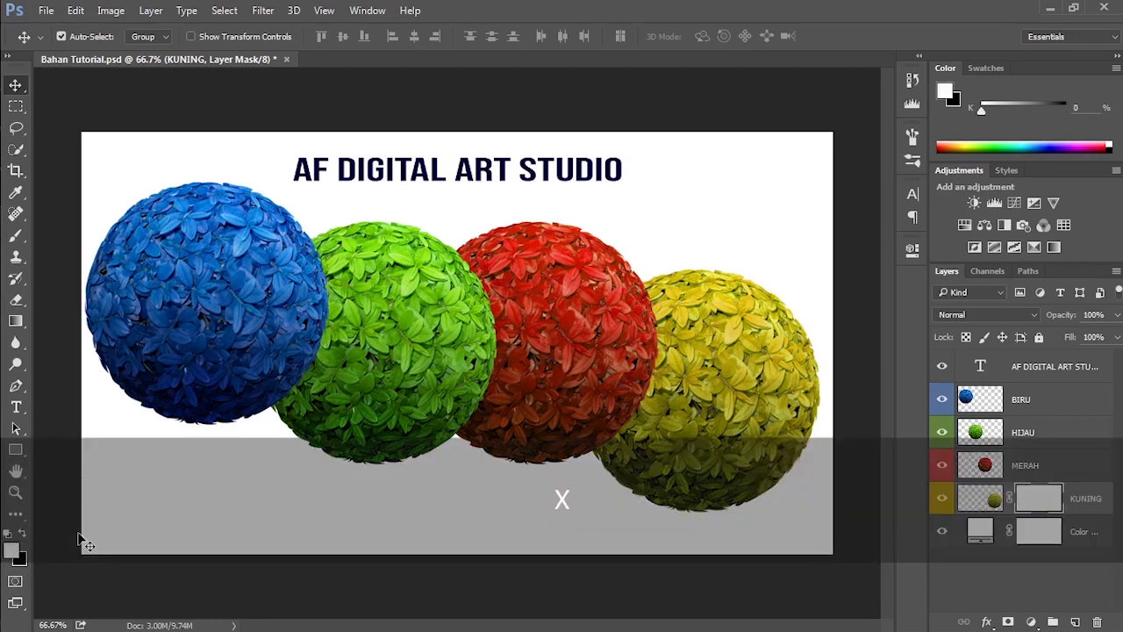
key(x)
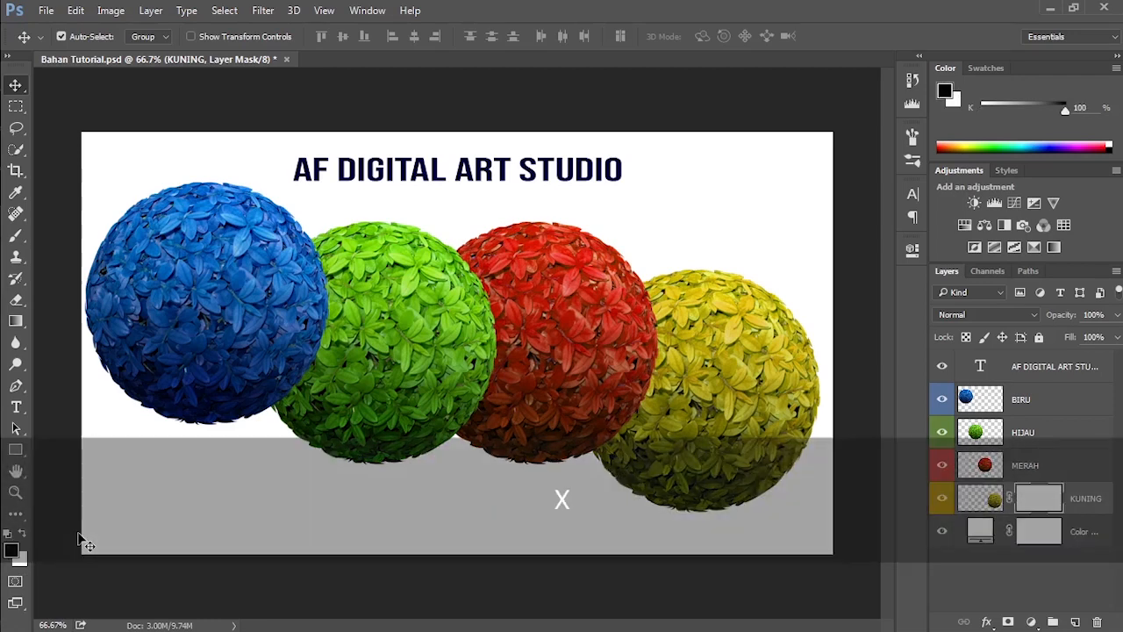
Step: Activate the Brush tool and switch its precise crosshair cursor to the brush outline
click(18, 237)
click(74, 237)
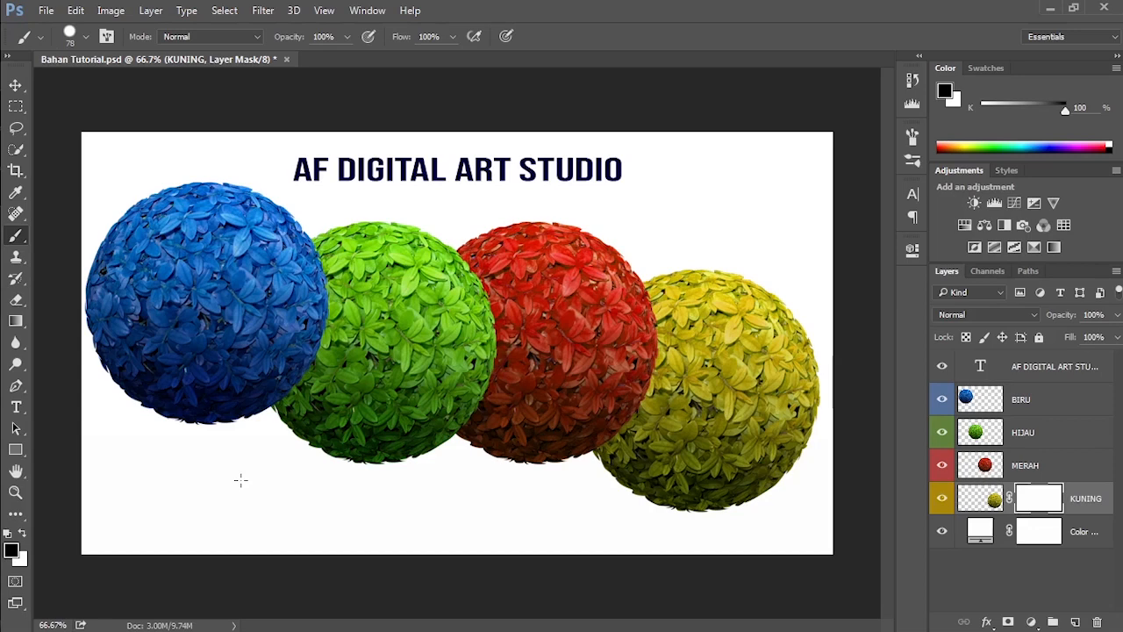
key(Caps_Lock)
Step: Set the painting cursor preference to Full Size Brush Tip
click(76, 11)
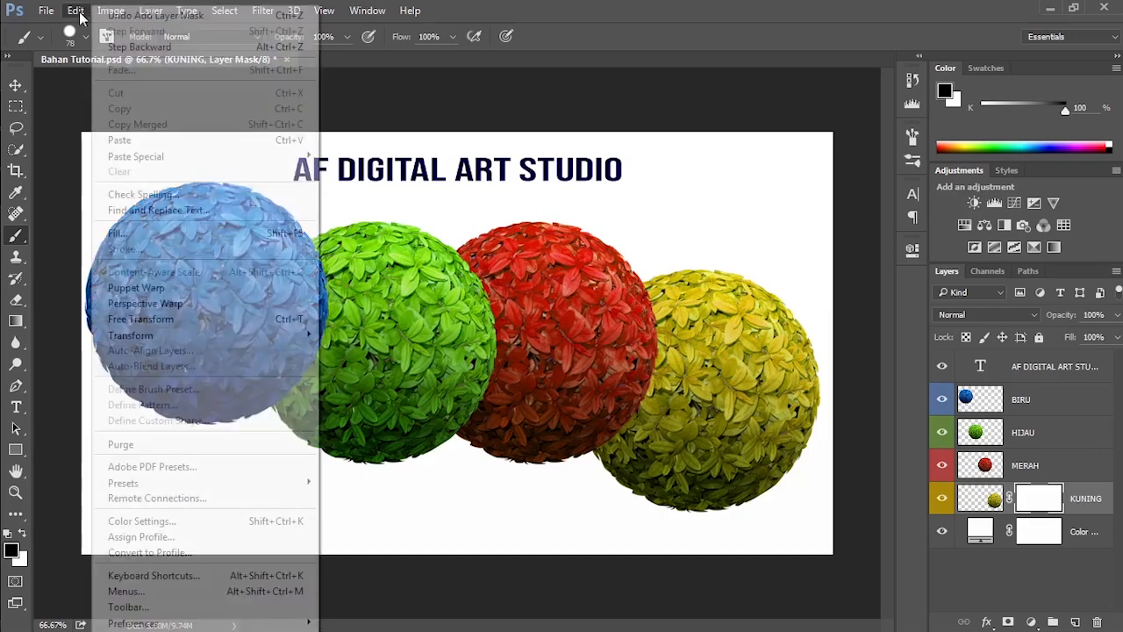
mouse_move(294, 622)
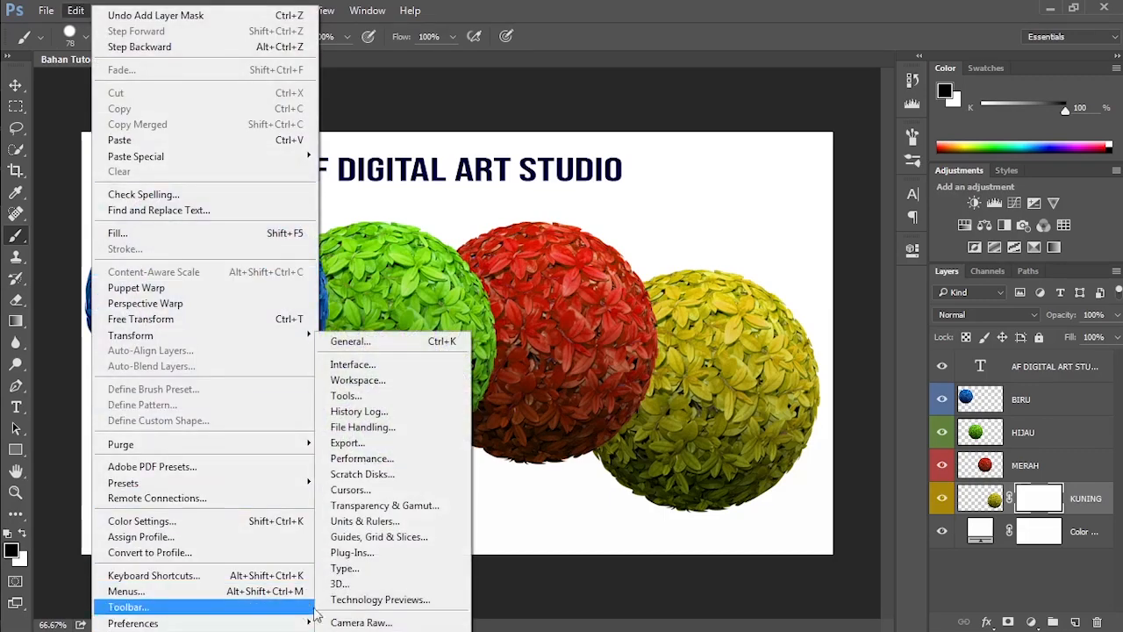
click(358, 491)
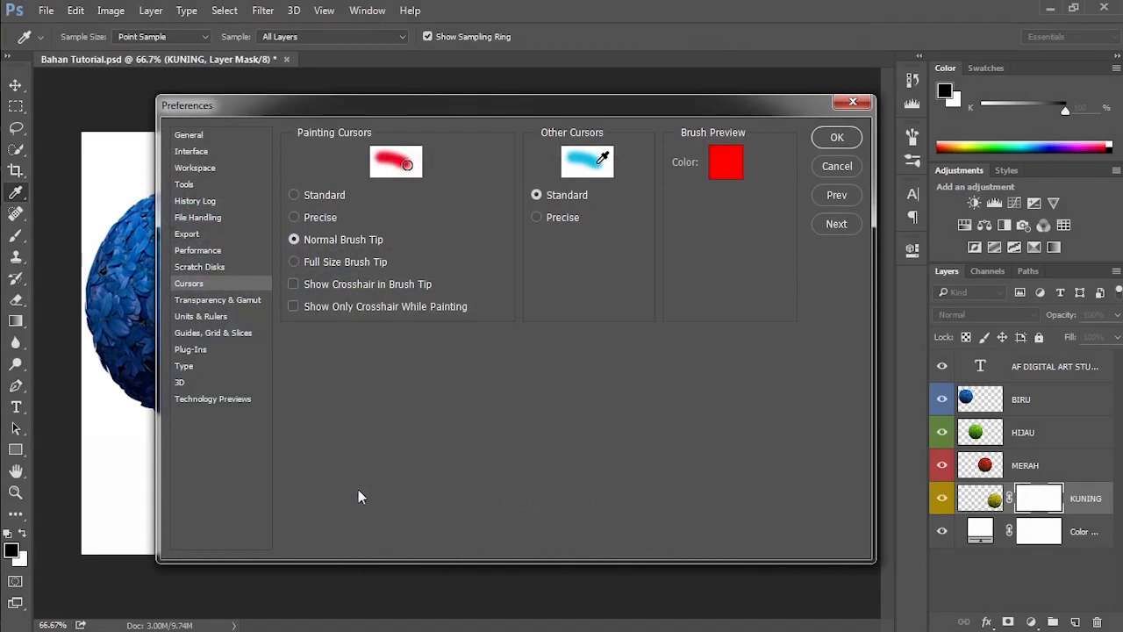
click(319, 198)
click(319, 218)
click(317, 239)
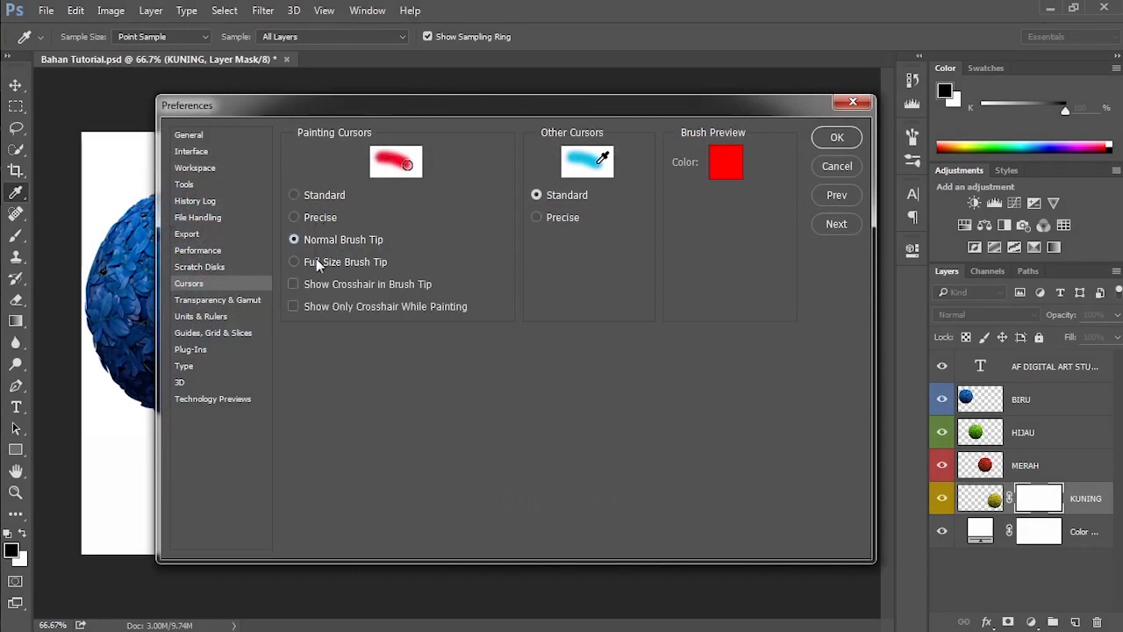
click(322, 261)
click(837, 137)
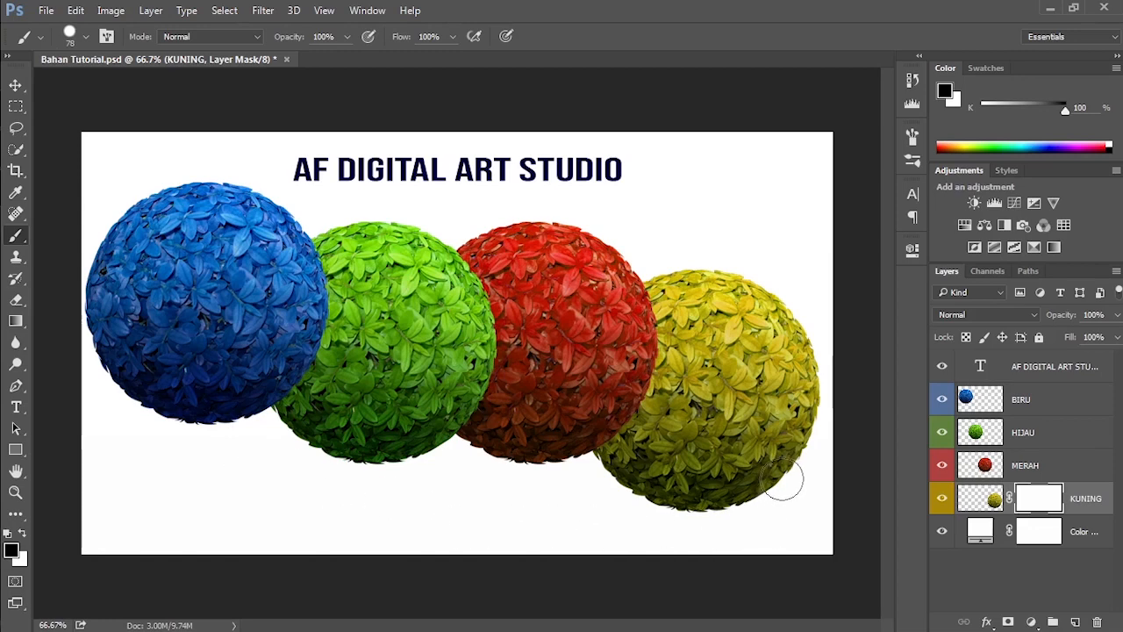
Step: Paint black on the KUNING mask along the yellow ball's lower edge, and hide the white color fill layer
mouse_move(778, 461)
mouse_down()
mouse_move(709, 492)
mouse_move(778, 480)
mouse_move(706, 504)
mouse_move(650, 493)
mouse_move(736, 466)
mouse_move(682, 487)
mouse_up()
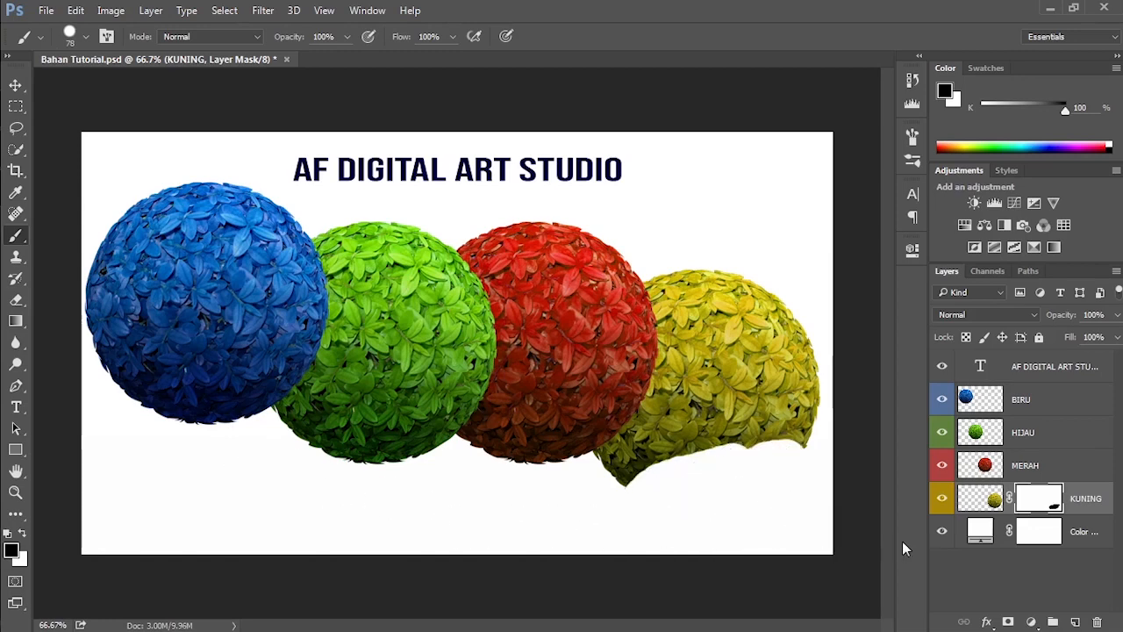
click(942, 533)
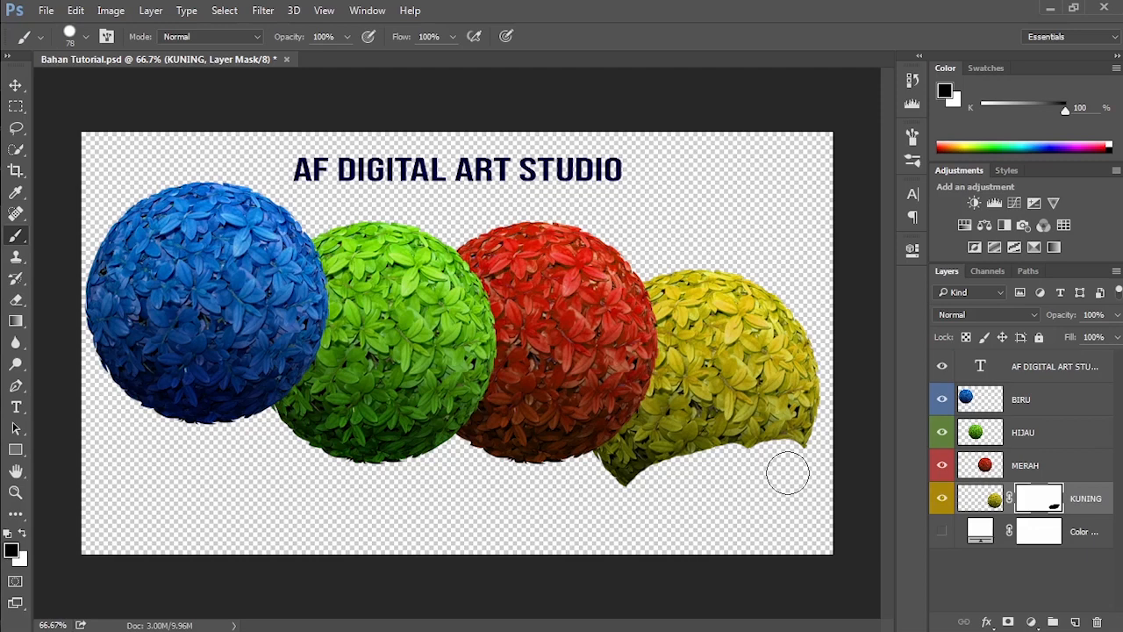
Step: Swap the foreground color to white and paint on the KUNING mask to restore part of the yellow ball's lower area
click(26, 537)
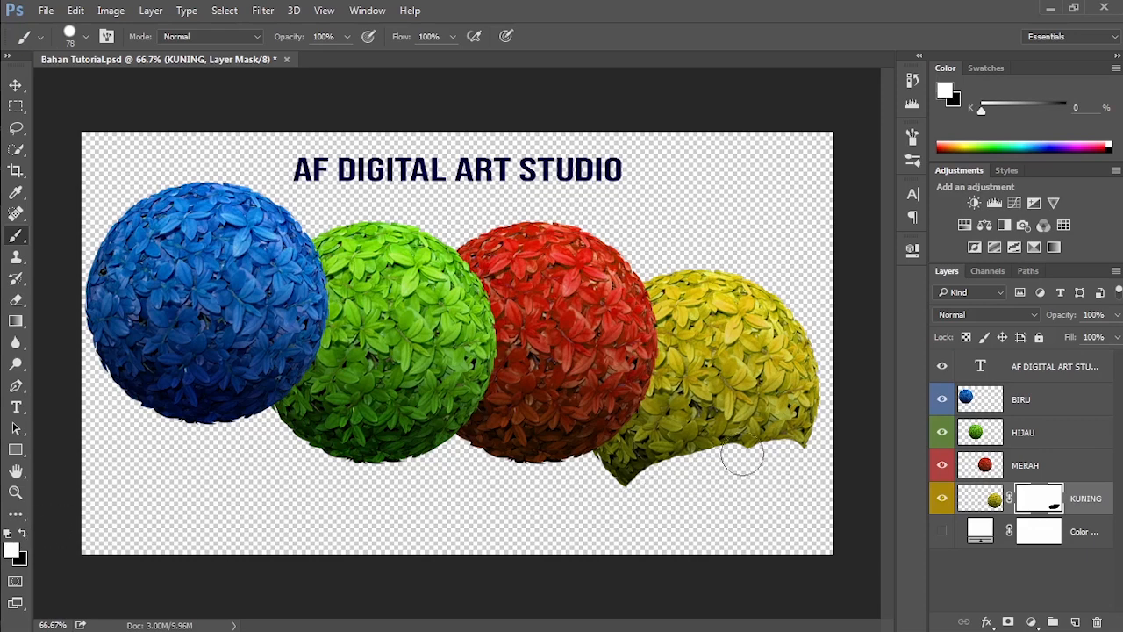
mouse_move(742, 454)
mouse_down()
mouse_move(715, 443)
mouse_move(729, 448)
mouse_up()
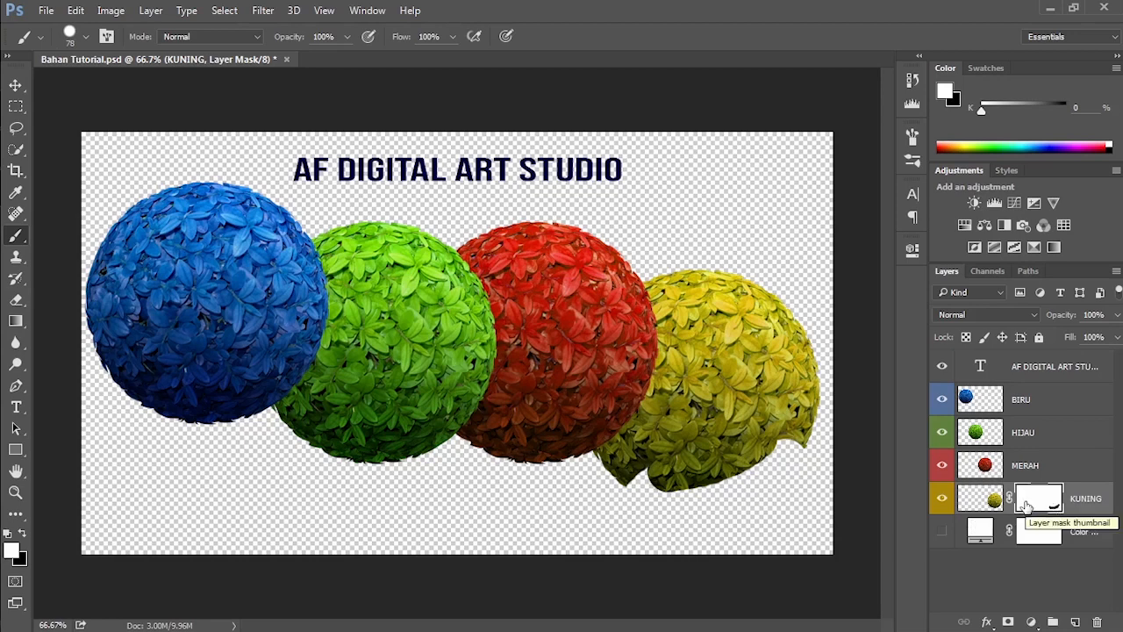
Step: Show the KUNING layer mask alone on the canvas, disable and re-enable it, and return to the normal image view
key(alt)
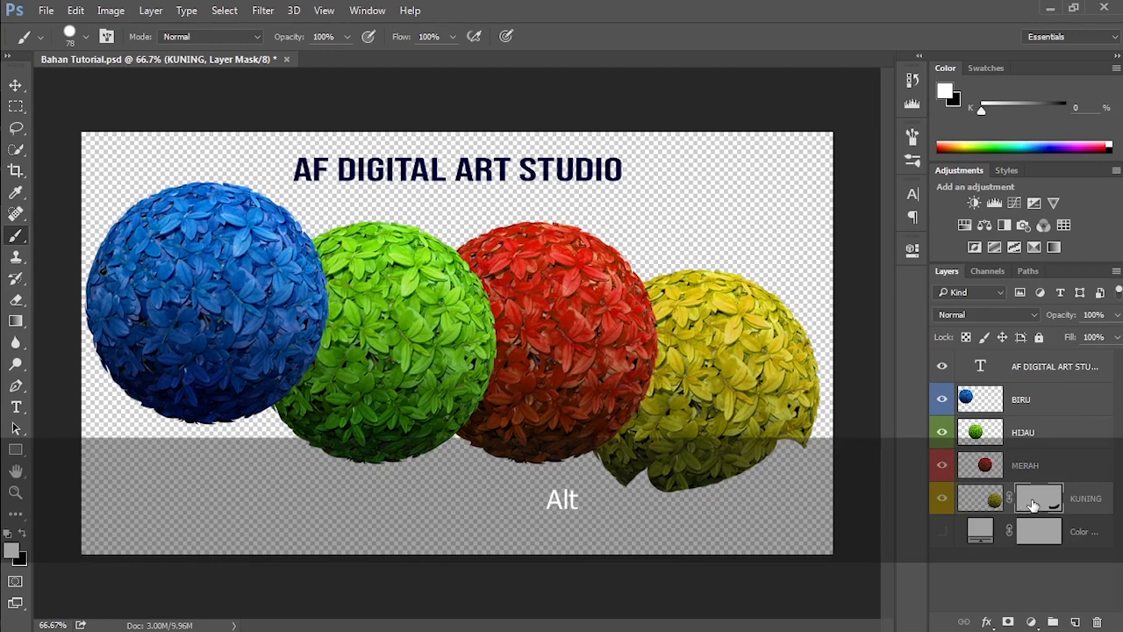
alt+click(1028, 506)
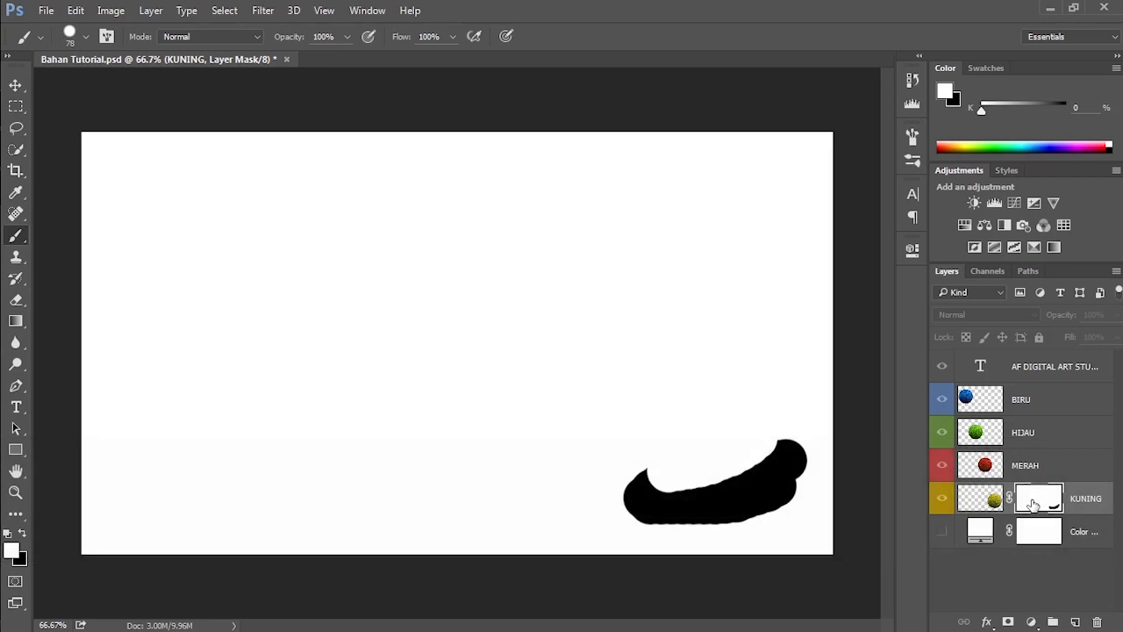
key(shift)
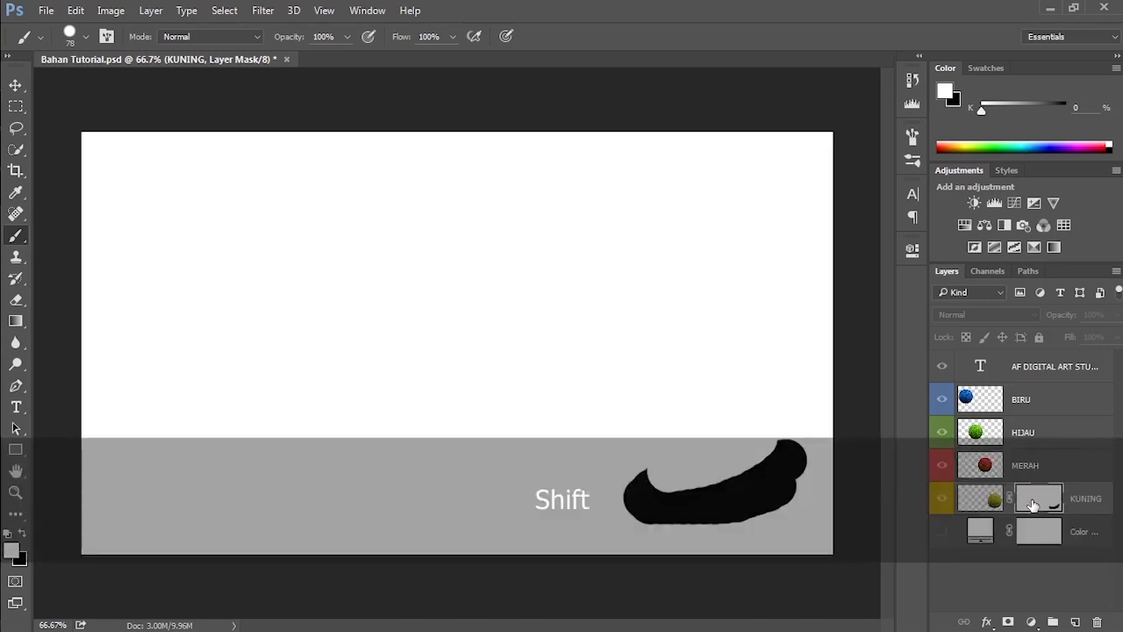
shift+click(1033, 505)
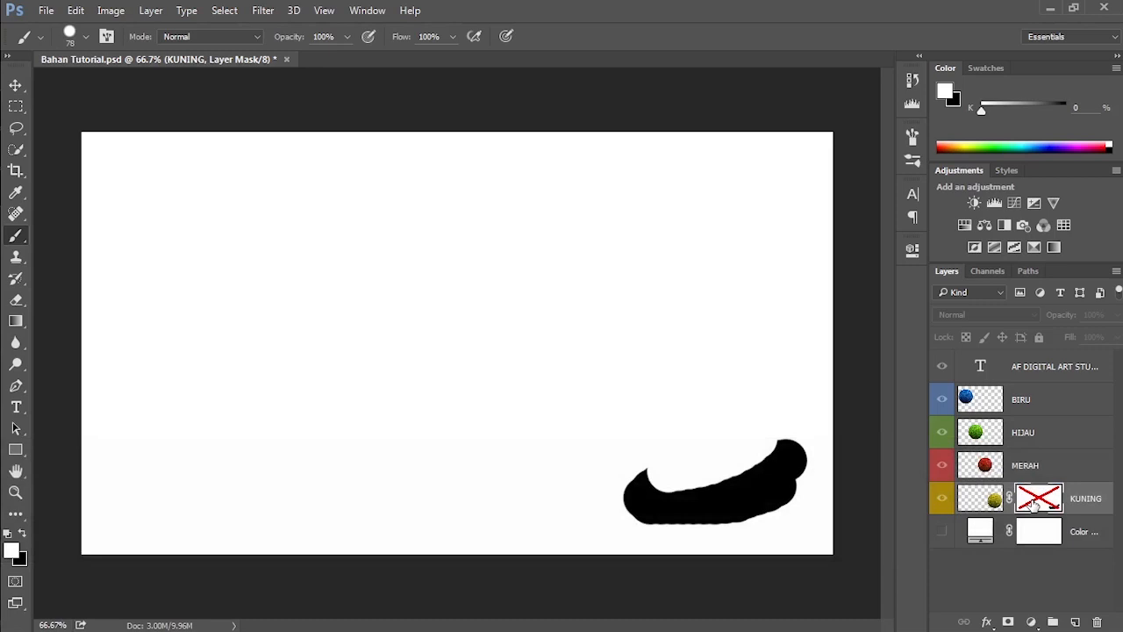
key(shift)
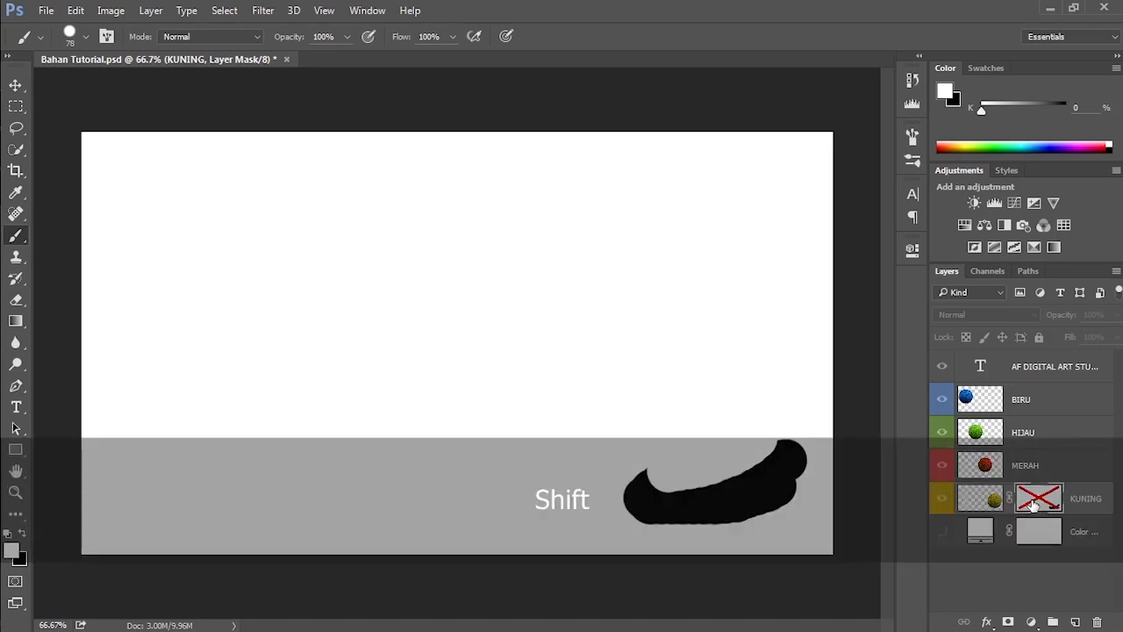
shift+click(1033, 503)
key(alt)
alt+click(1033, 504)
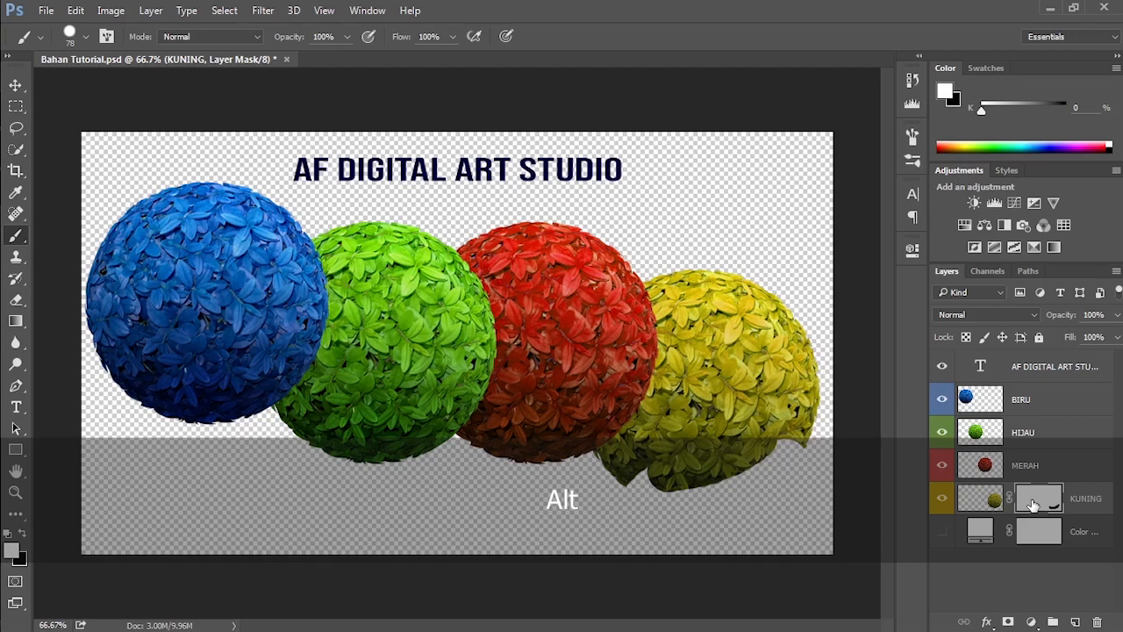
Step: Disable and re-enable the KUNING mask over the image, and show the mask alone once more before returning to the image
key(shift)
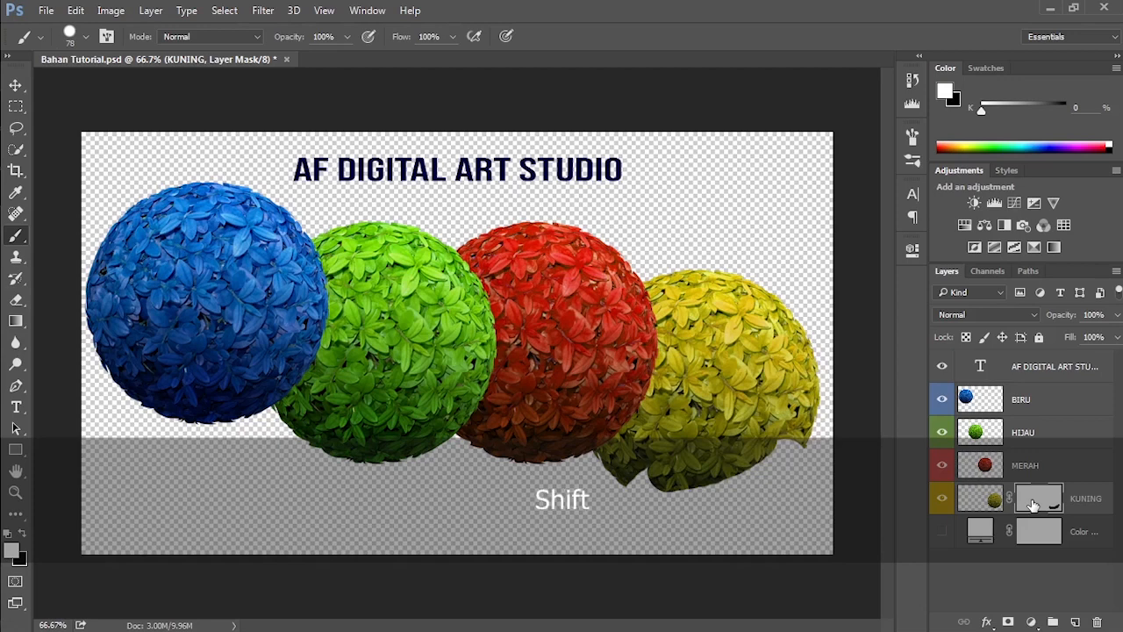
shift+click(1033, 504)
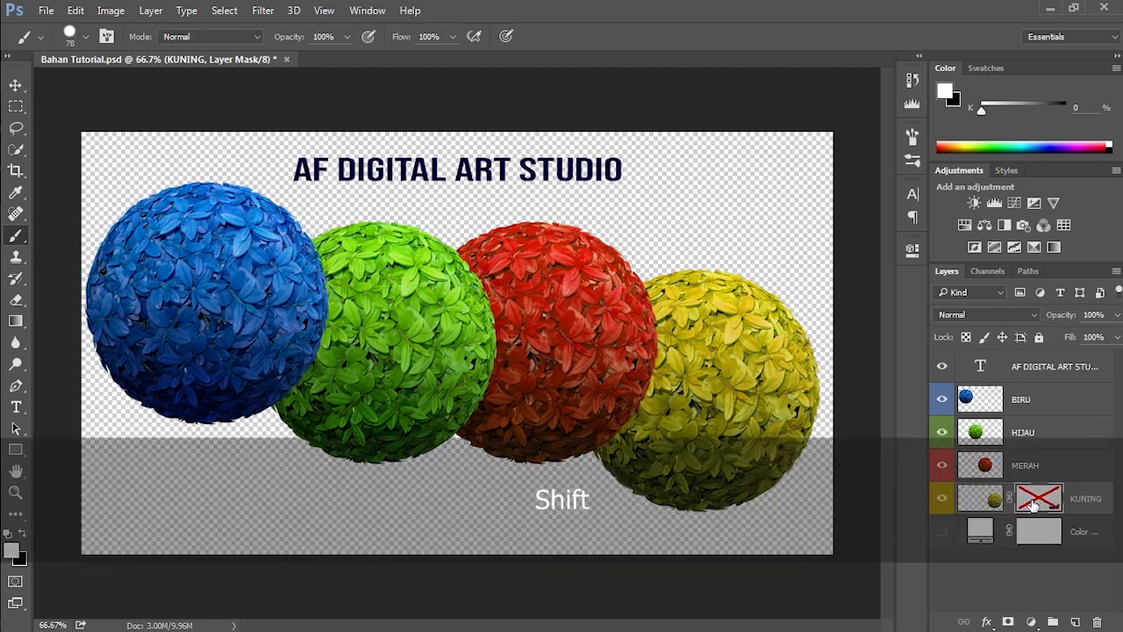
shift+click(1033, 502)
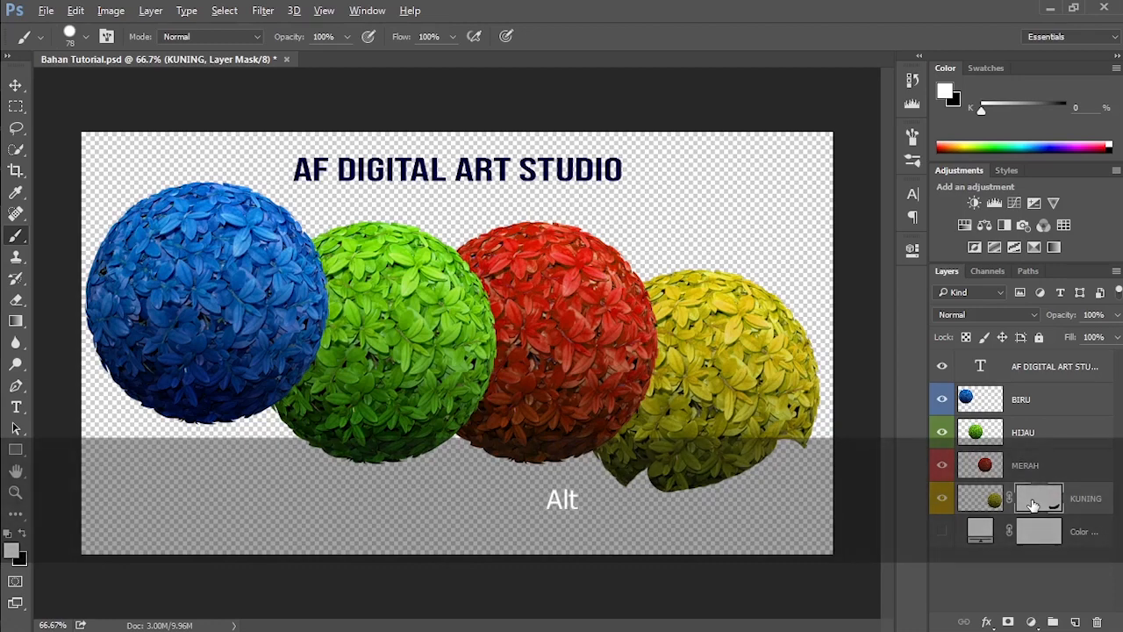
alt+click(1033, 504)
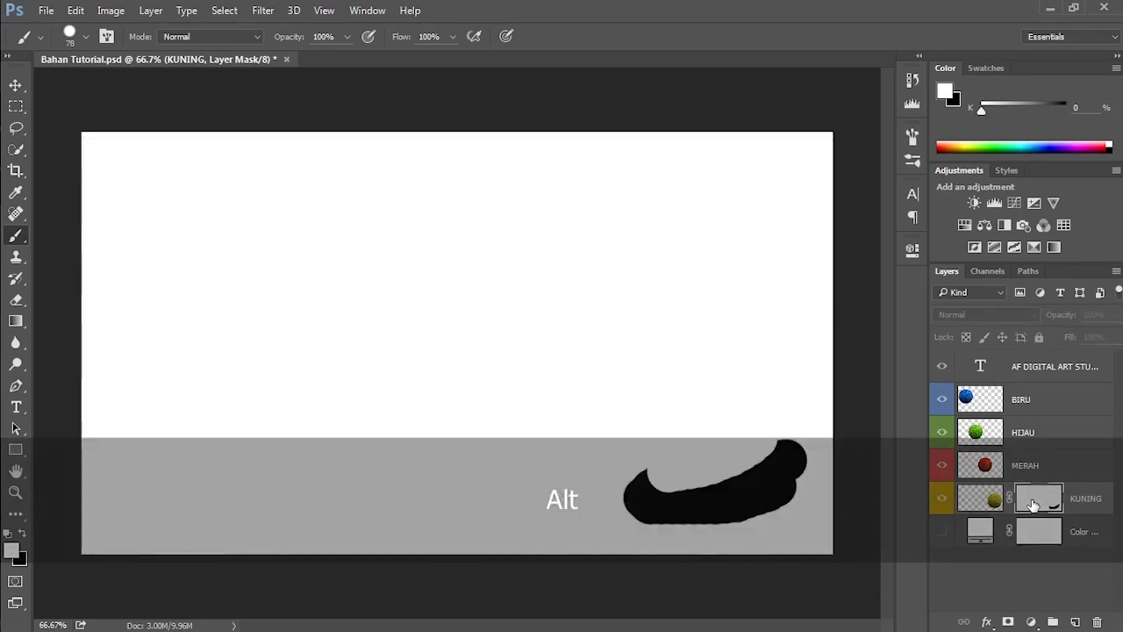
alt+click(1033, 505)
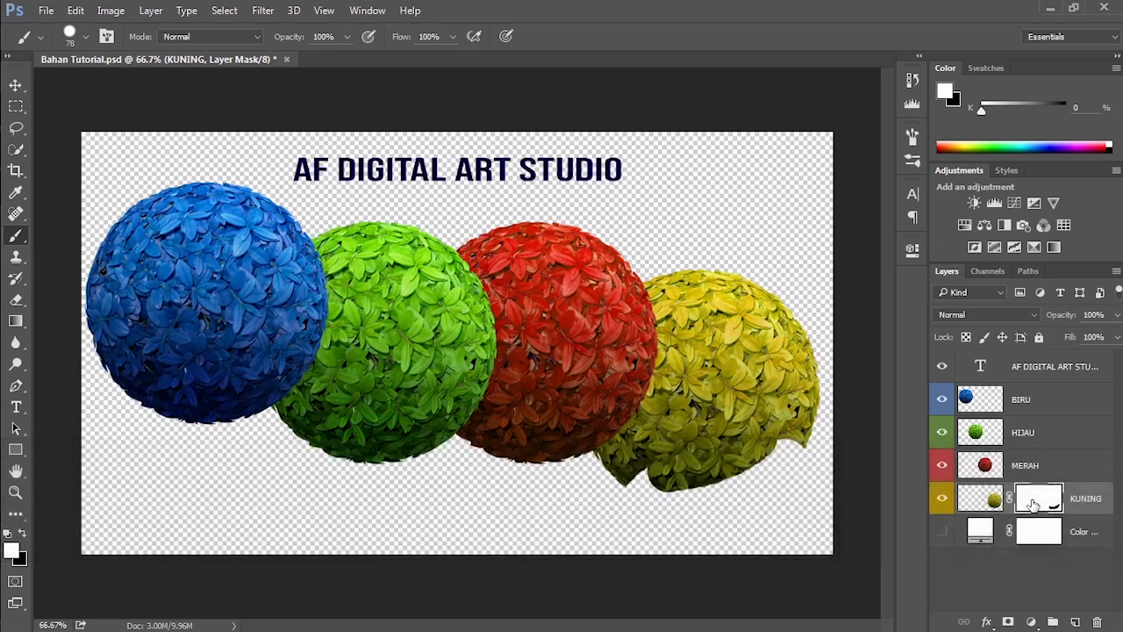
Step: Paint white on the KUNING mask along the yellow ball's lower edge, and swap to black to hide a larger lower area
mouse_move(702, 478)
mouse_down()
mouse_move(794, 453)
mouse_move(729, 481)
mouse_up()
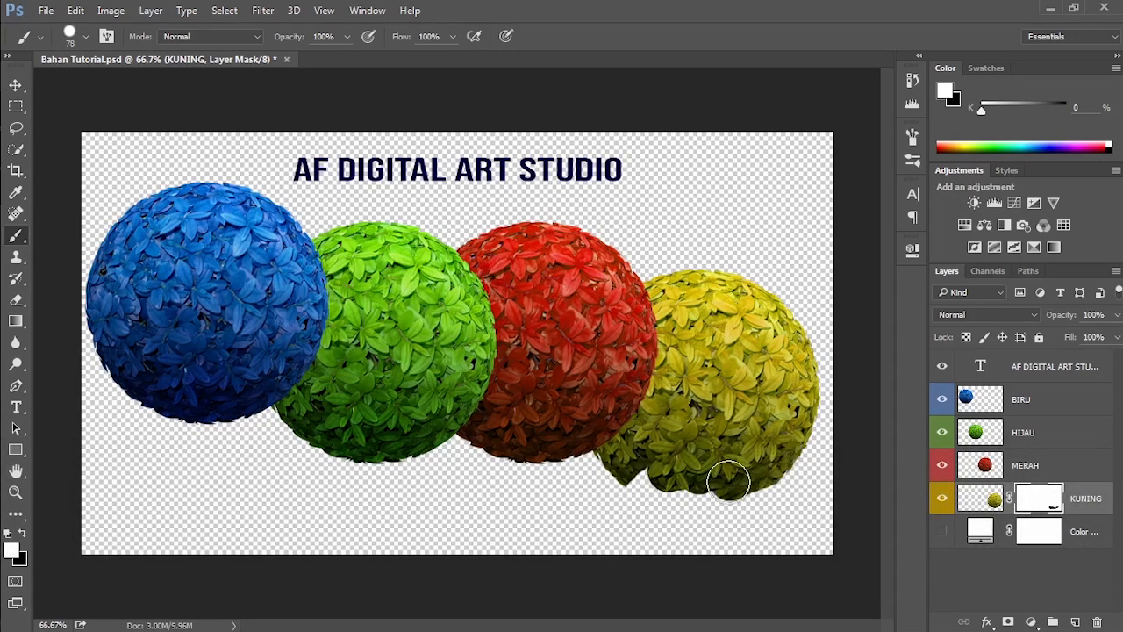
click(22, 533)
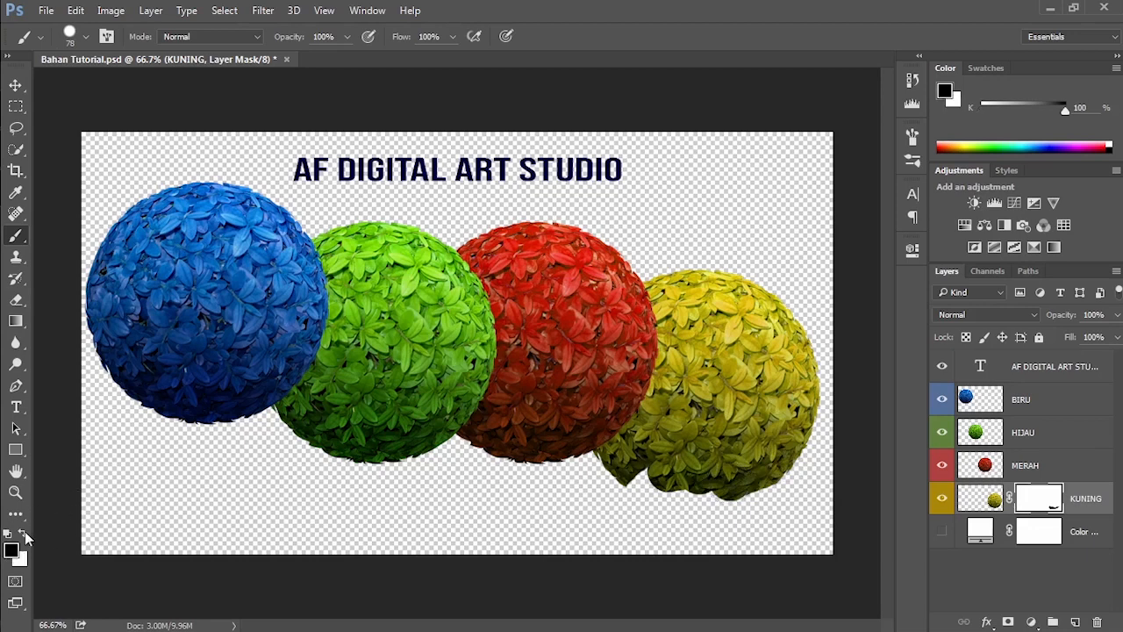
mouse_move(684, 500)
mouse_down()
mouse_move(708, 473)
mouse_move(702, 457)
mouse_move(730, 442)
mouse_move(774, 468)
mouse_move(777, 424)
mouse_move(762, 492)
mouse_move(762, 472)
mouse_move(784, 464)
mouse_move(734, 424)
mouse_move(783, 397)
mouse_move(770, 444)
mouse_up()
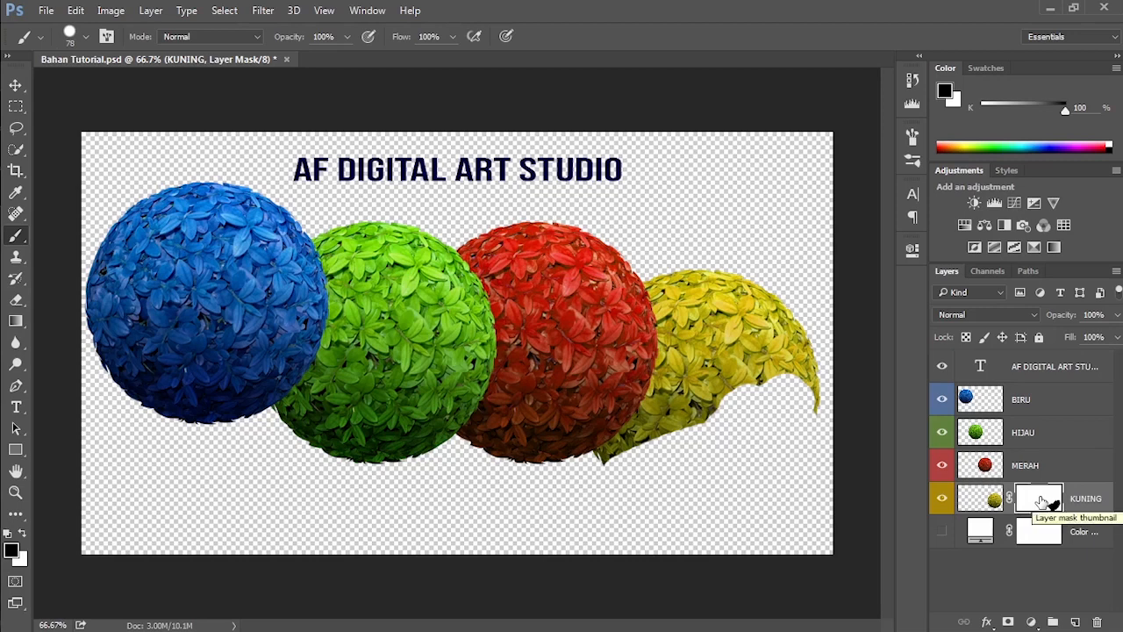
Step: Delete the whole KUNING layer with its image thumbnail selected, and undo the deletion
click(985, 500)
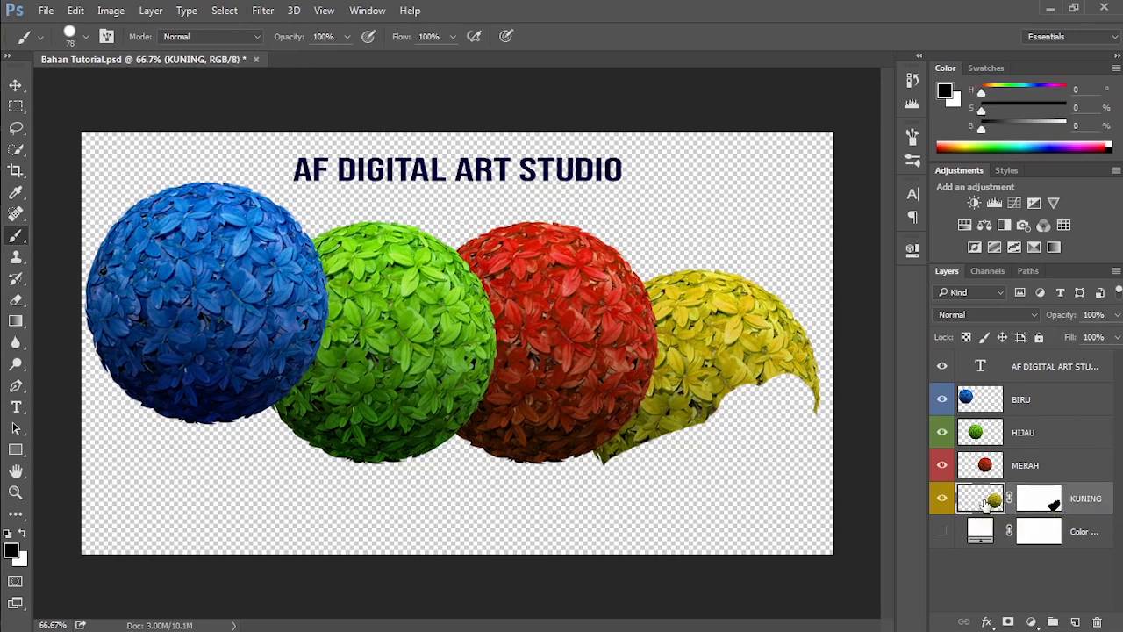
click(1100, 623)
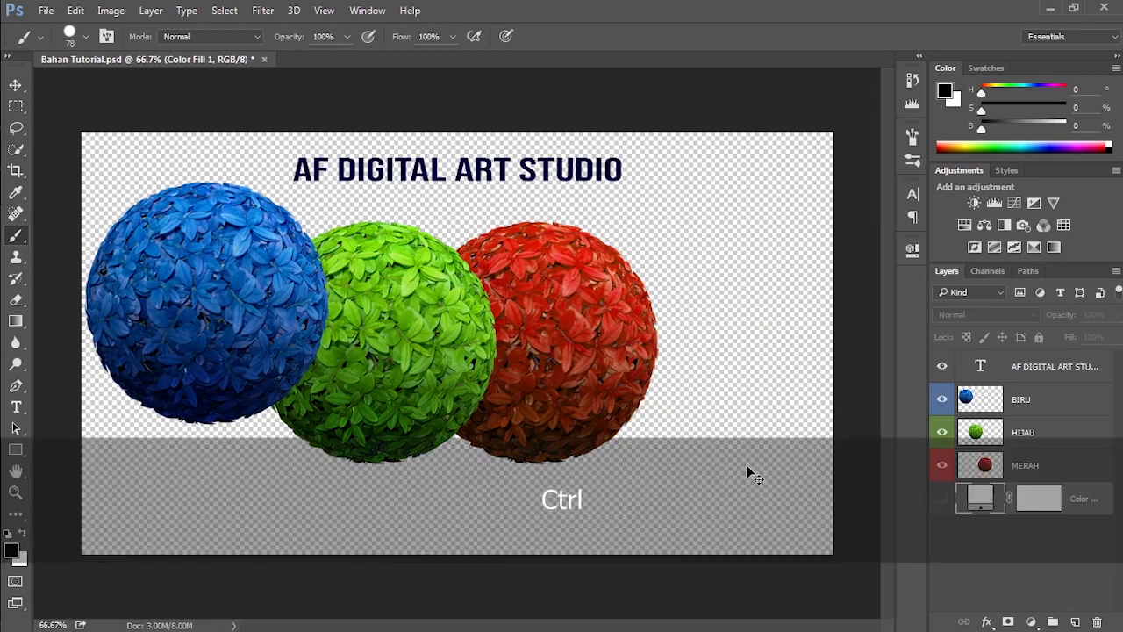
key(ctrl+z)
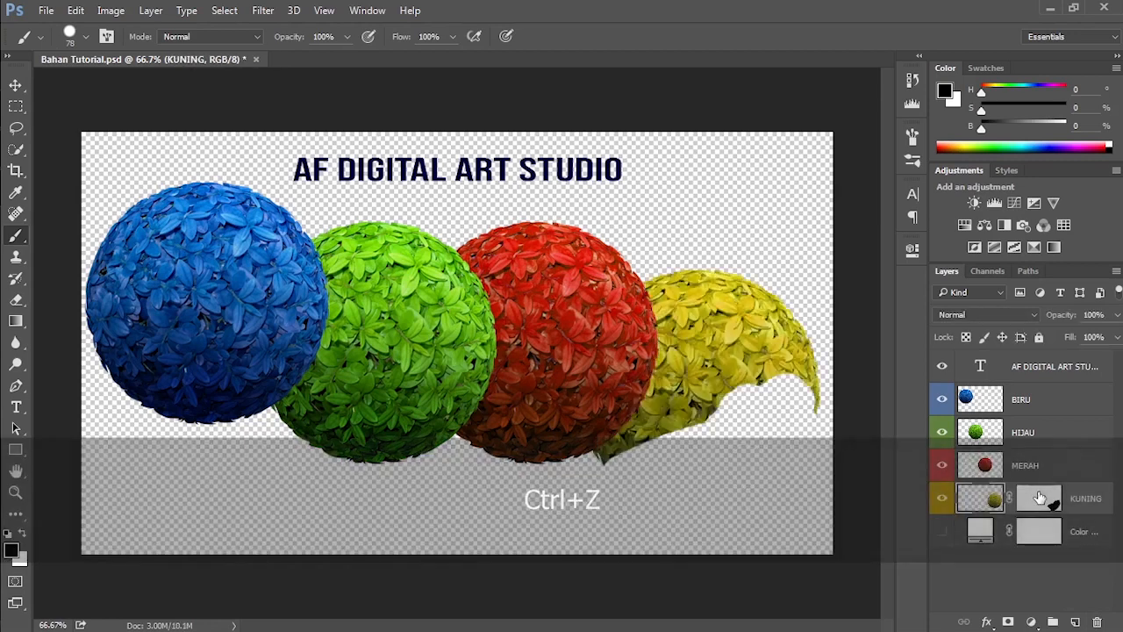
Step: Delete the KUNING layer's mask without applying it to the layer
click(1041, 499)
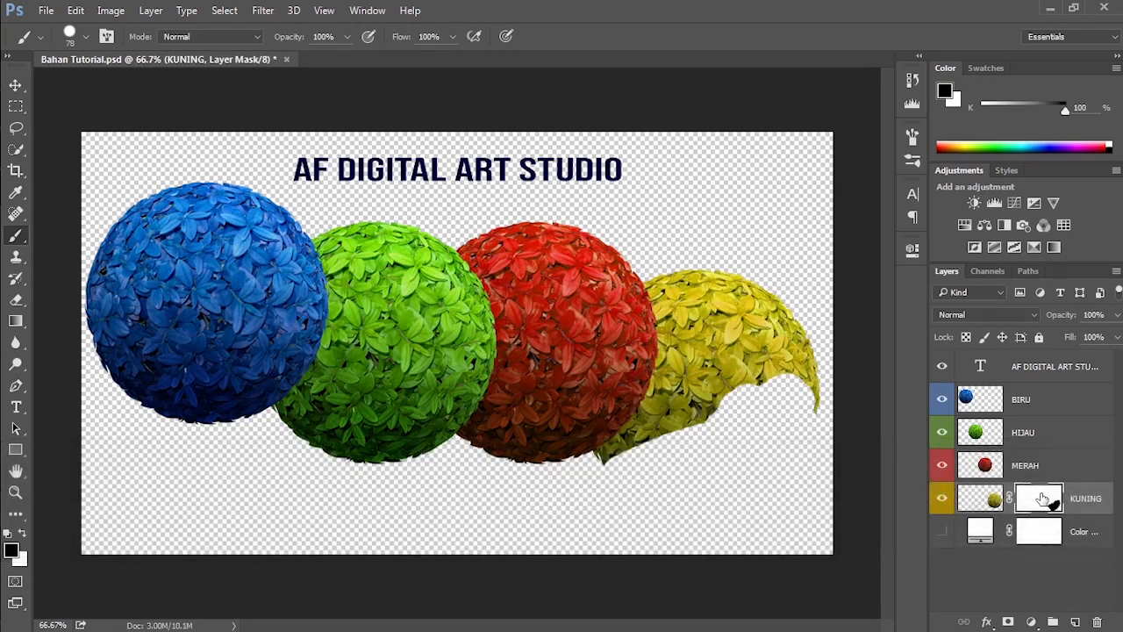
click(1098, 623)
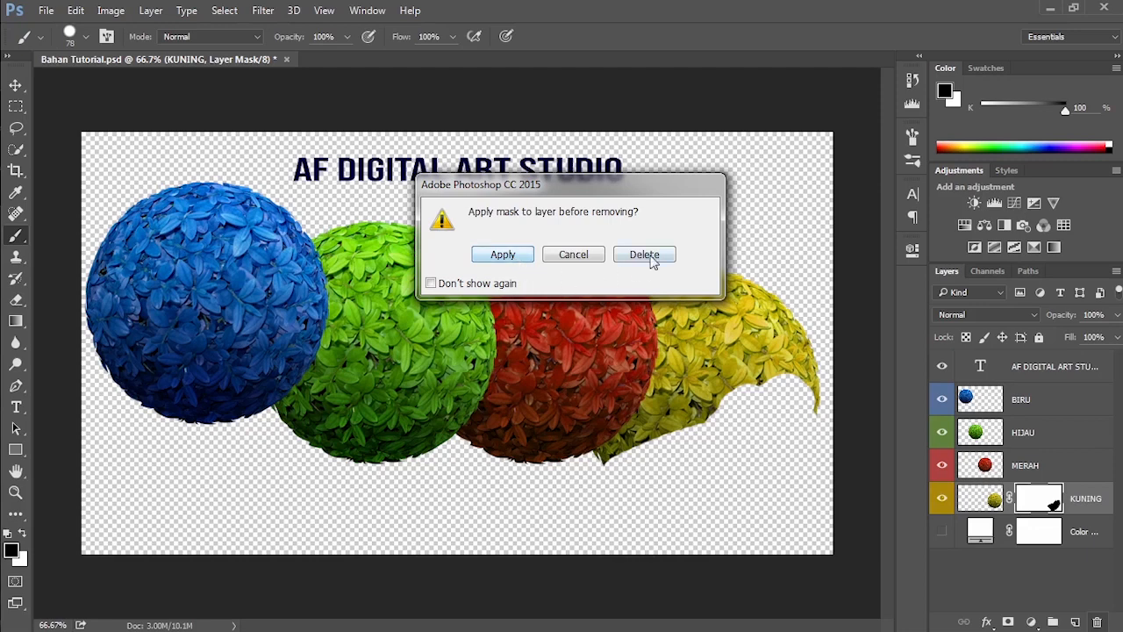
click(651, 256)
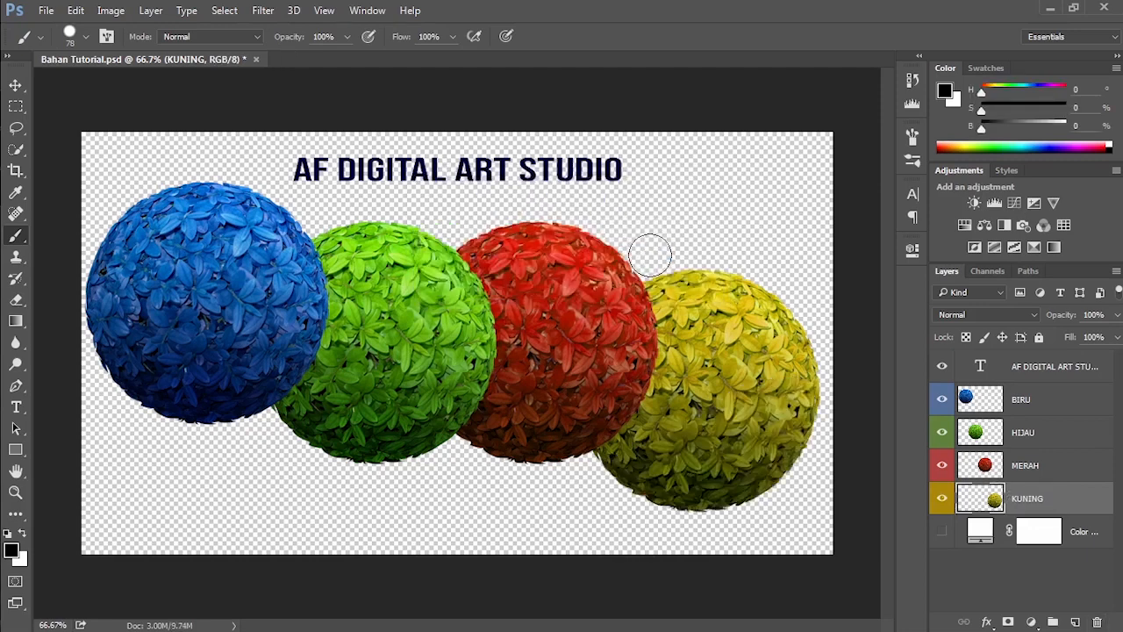
Step: Look through the available fill and adjustment layer types without adding one
click(1034, 622)
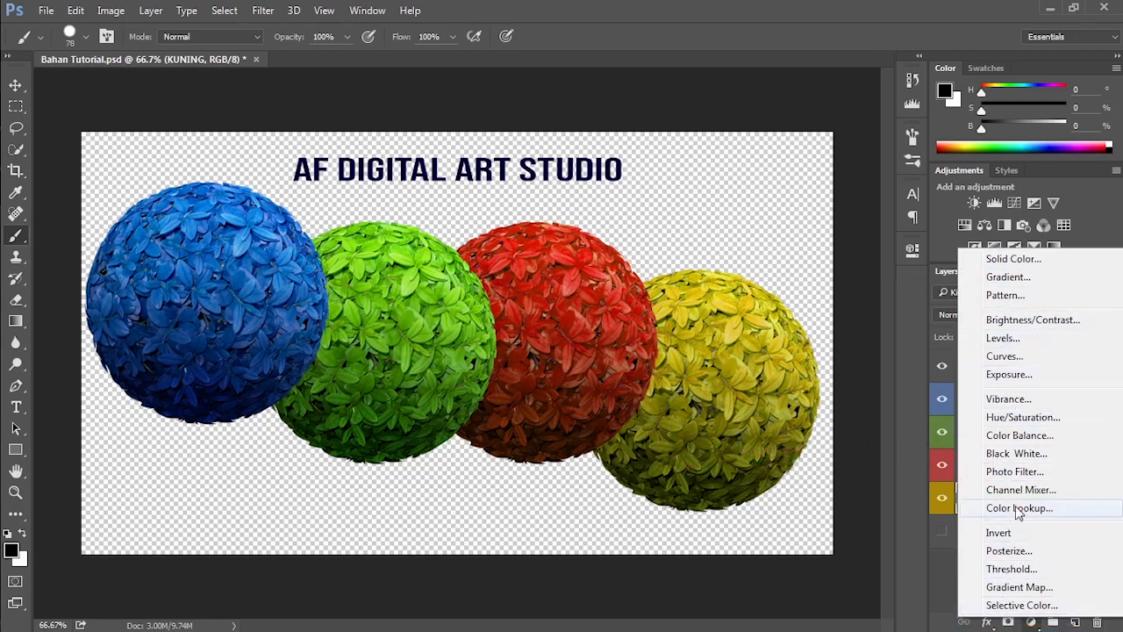
click(946, 580)
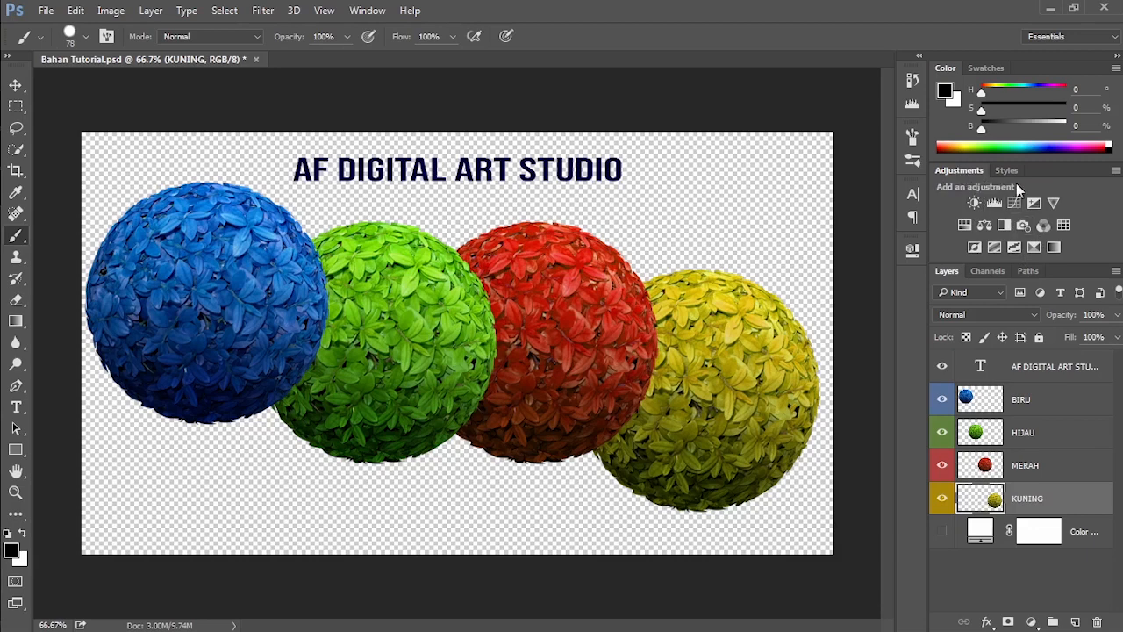
click(1032, 622)
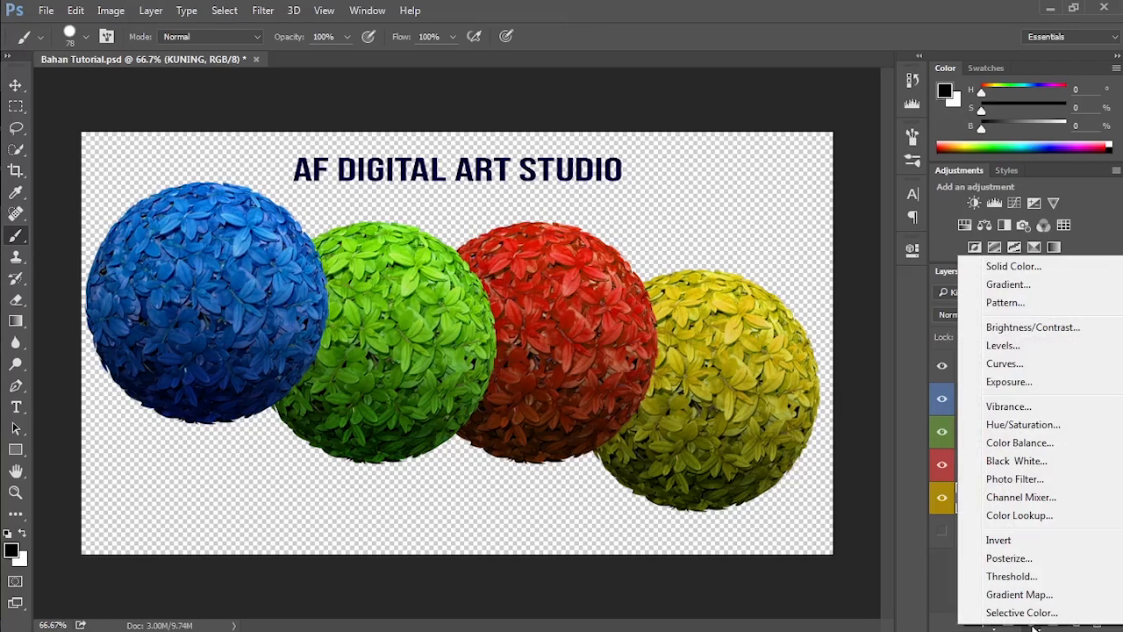
click(1033, 628)
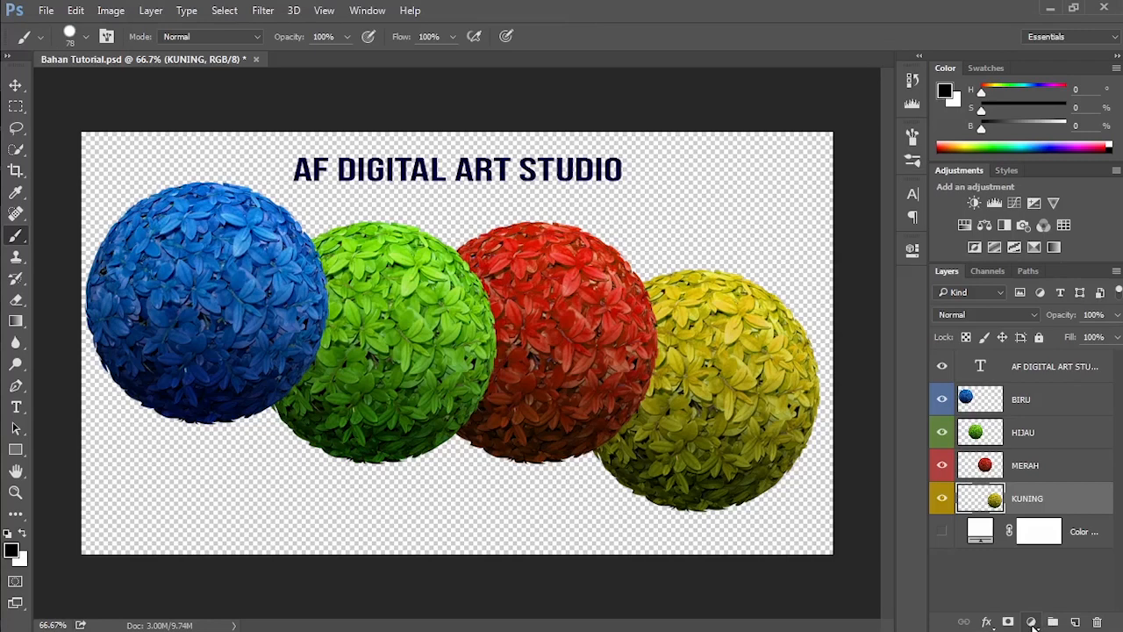
Step: Add a Brightness/Contrast adjustment layer above the BIRU layer, with brightness 111 and contrast 65
click(1028, 405)
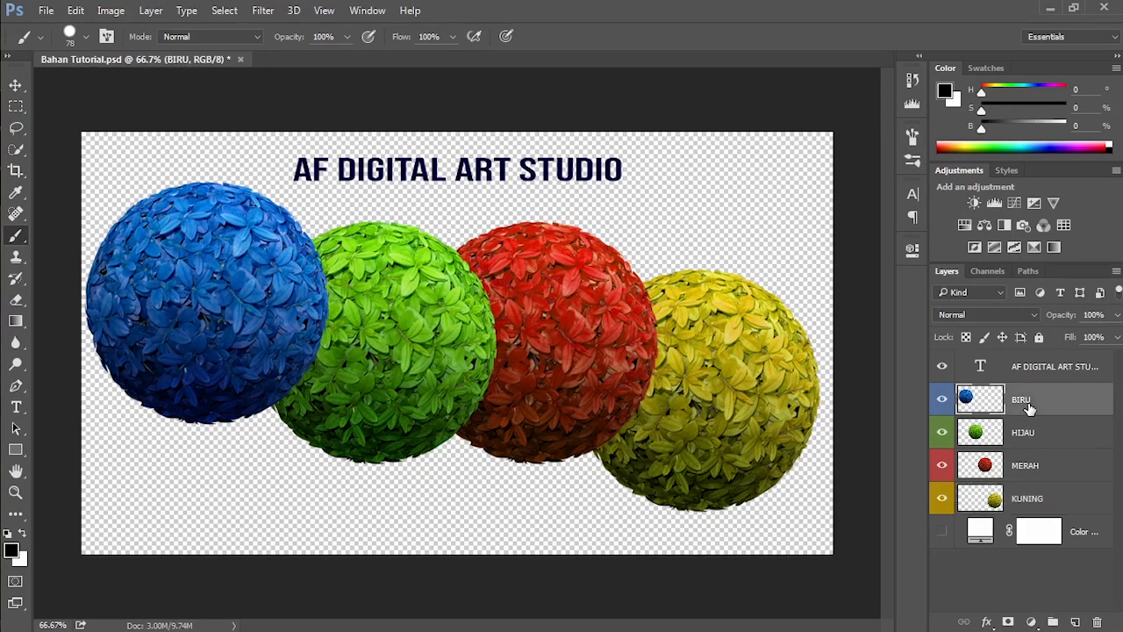
click(1031, 622)
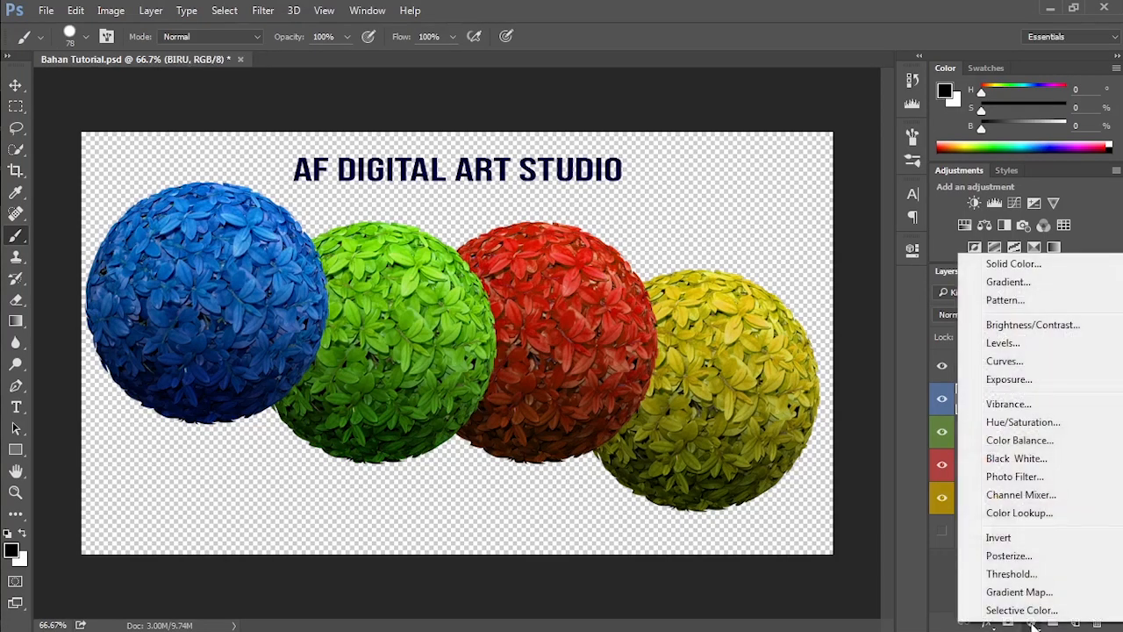
click(1014, 327)
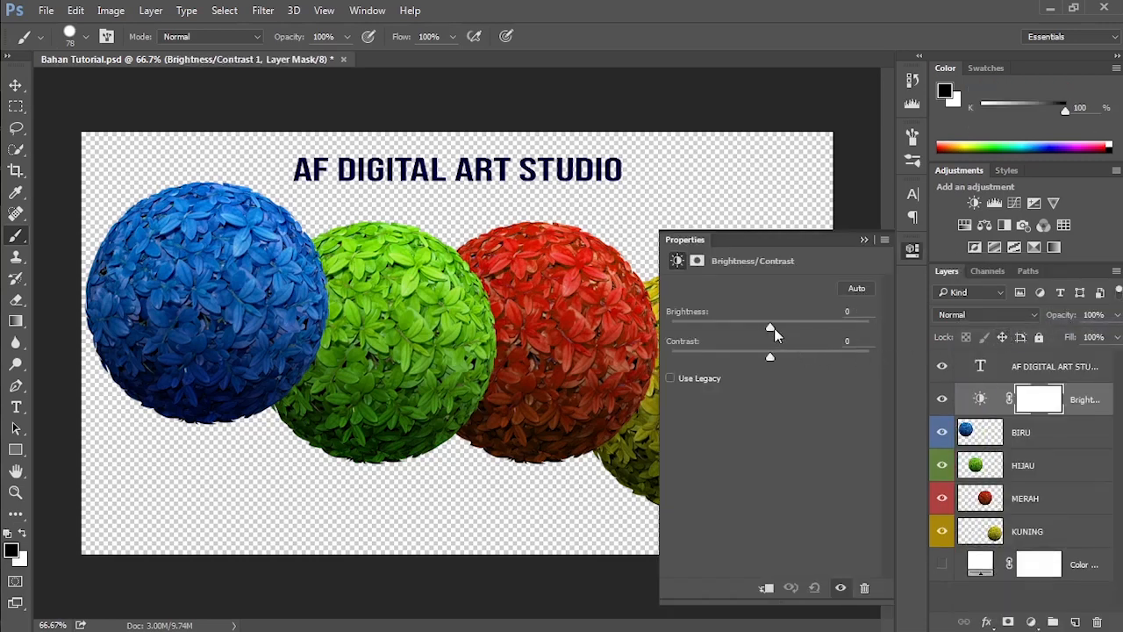
drag(770, 327, 844, 327)
drag(770, 357, 835, 361)
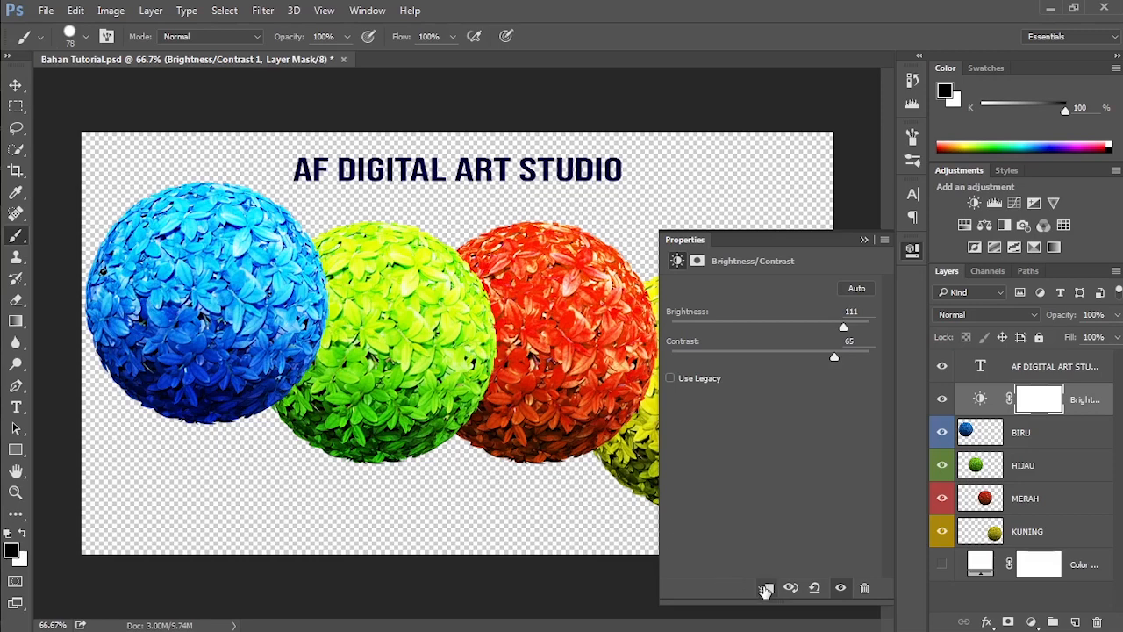
Step: Clip the Brightness/Contrast adjustment to the BIRU layer, undo the clipping, and clip it again at the boundary between the two layers
click(766, 590)
key(ctrl+z)
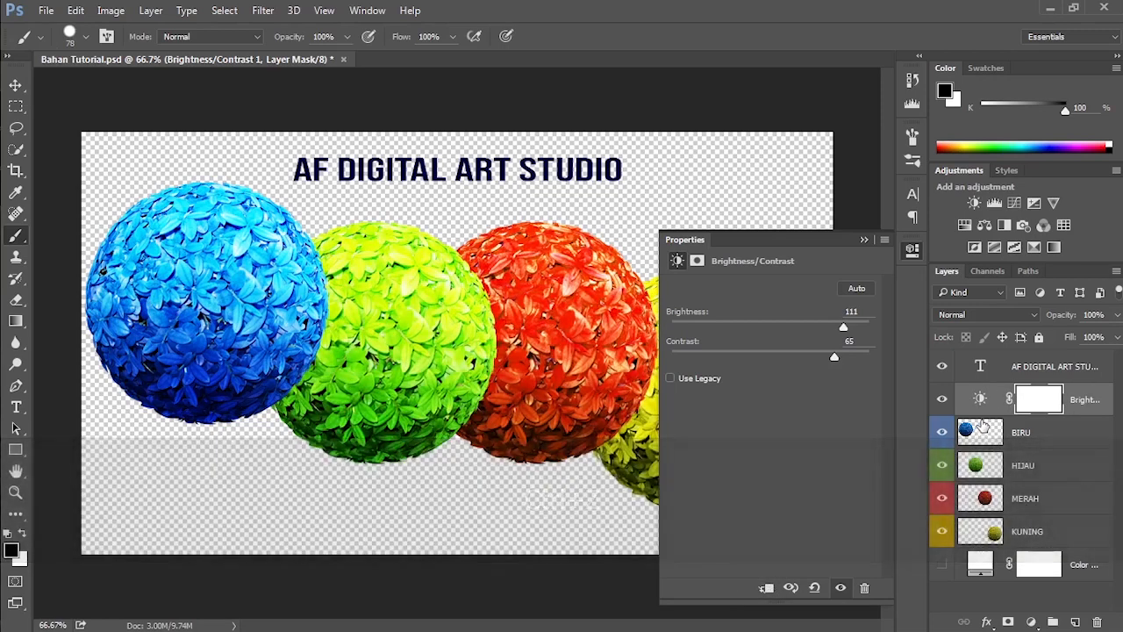
key(alt)
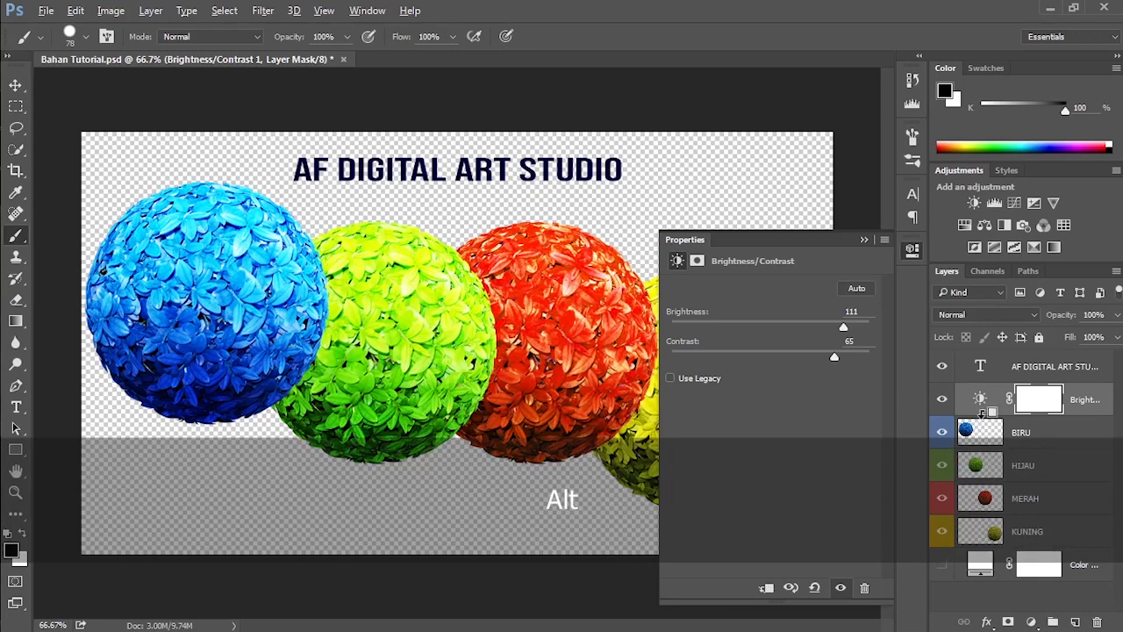
alt+click(984, 411)
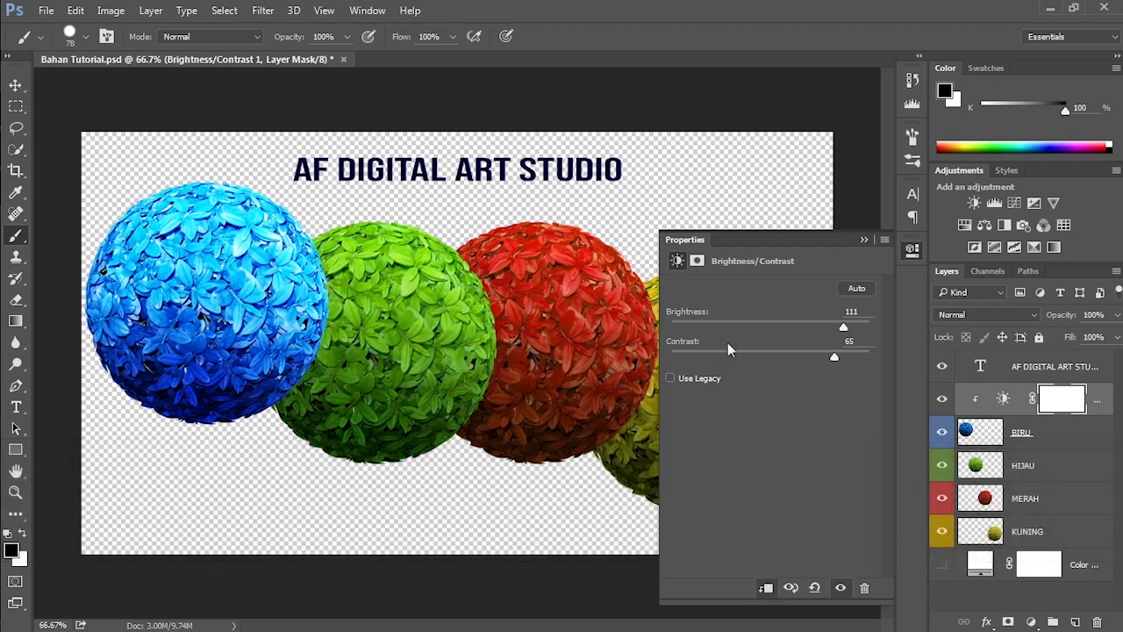
Step: Set the clipped adjustment's brightness to -117 and contrast to -17, and select its adjustment thumbnail
drag(843, 327, 692, 330)
drag(836, 358, 737, 359)
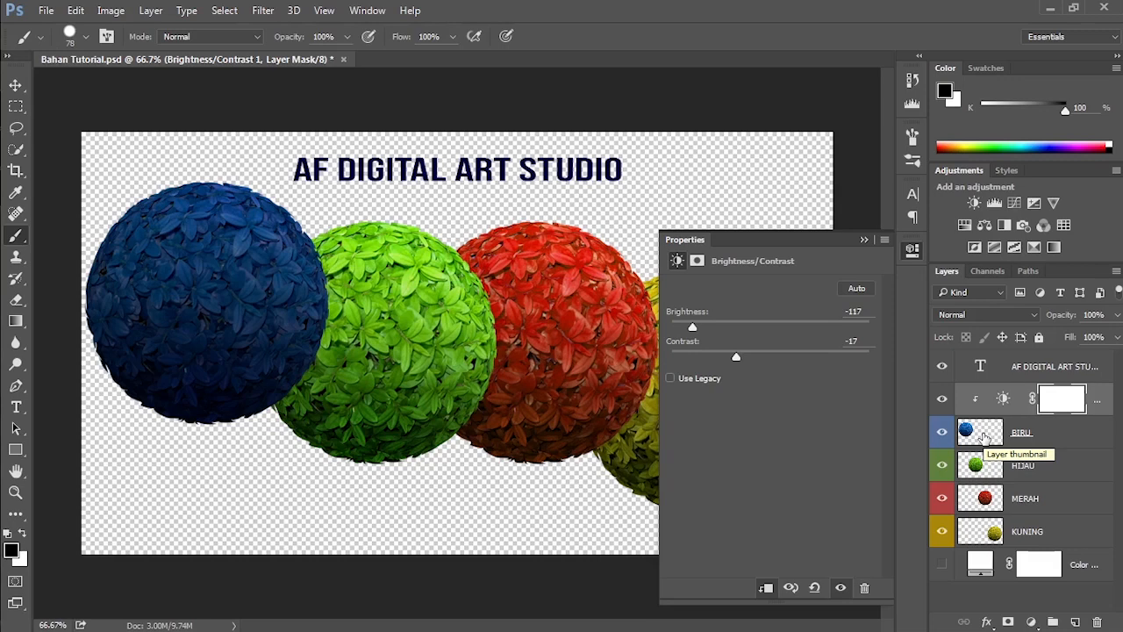
click(1005, 404)
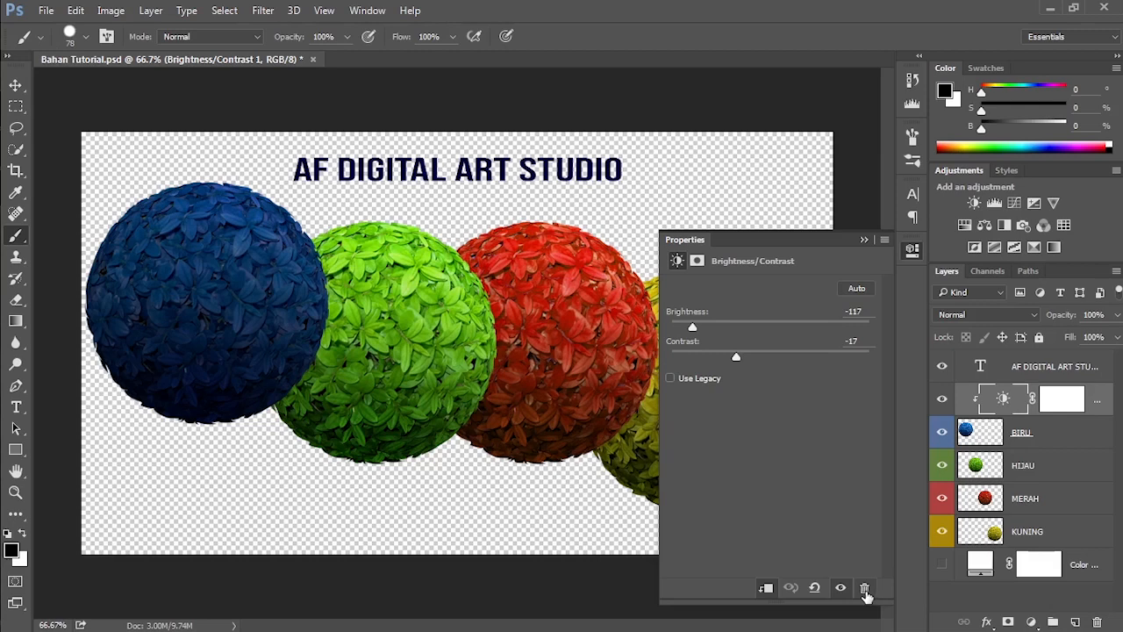
Step: Delete the clipped Brightness/Contrast adjustment layer above BIRU and collapse its properties
click(864, 590)
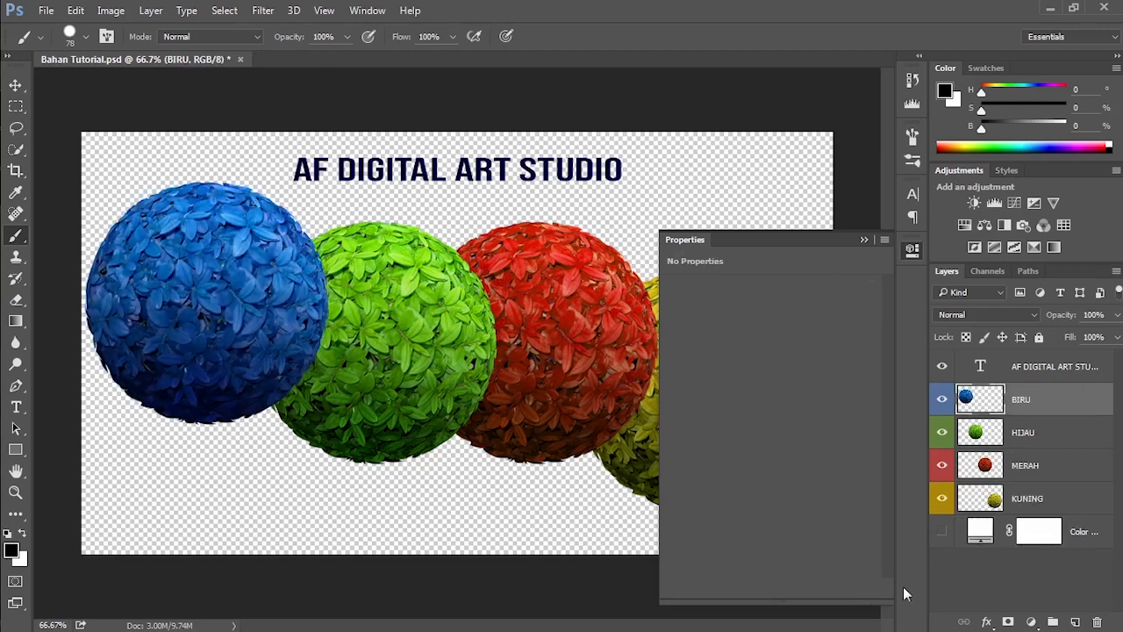
click(865, 240)
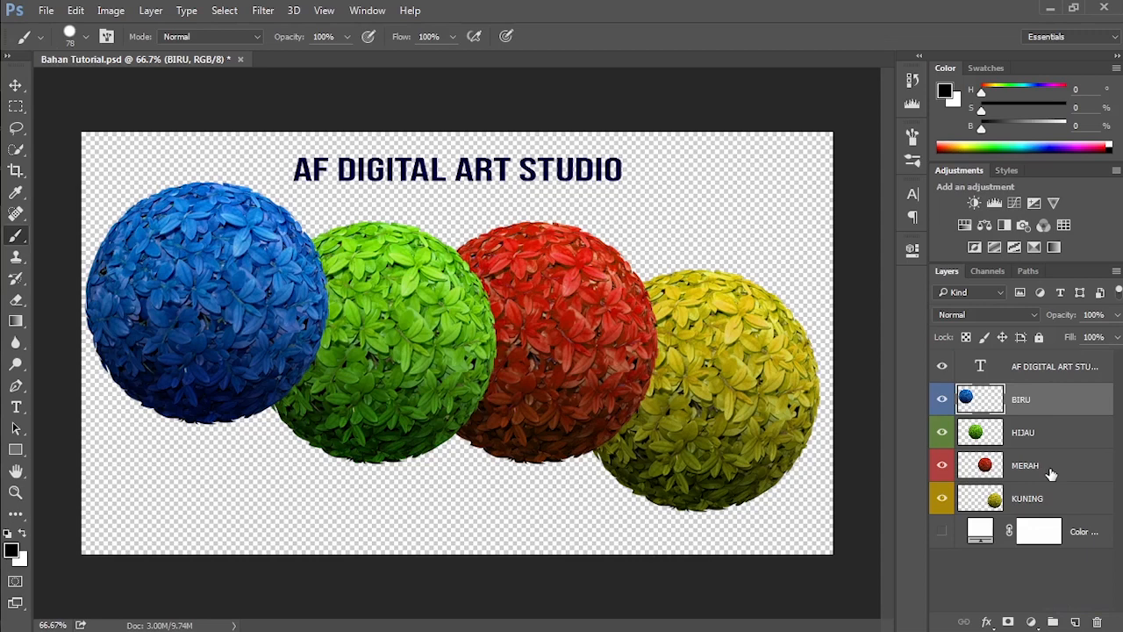
Step: Select the BIRU, HIJAU and MERAH layers, first as a range and again one by one, and put them in a group
key(shift)
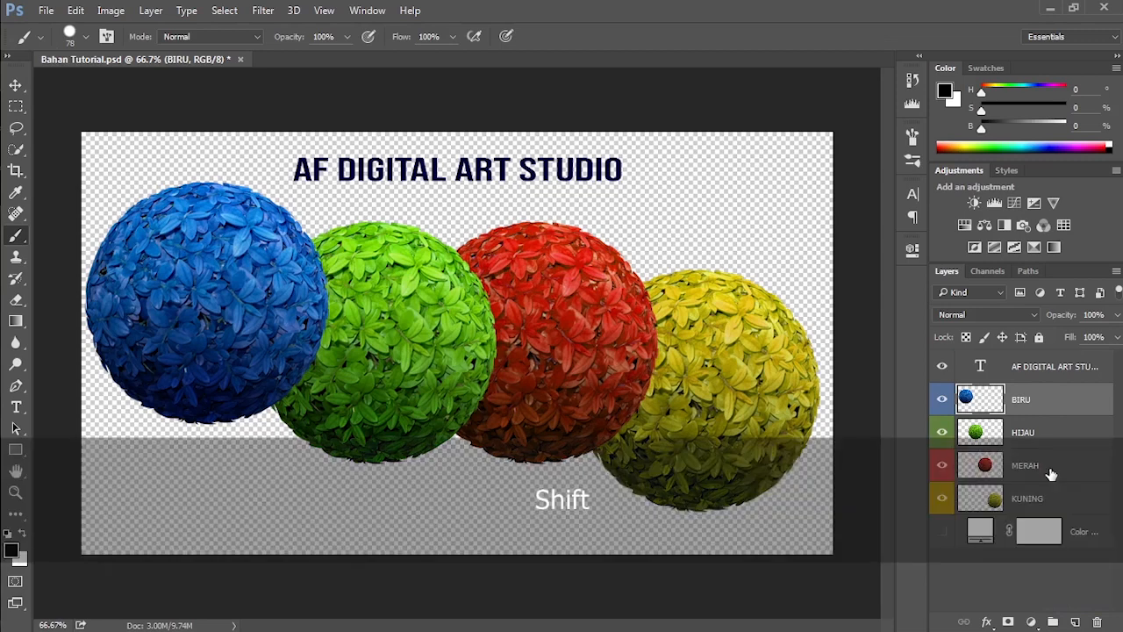
shift+click(1051, 474)
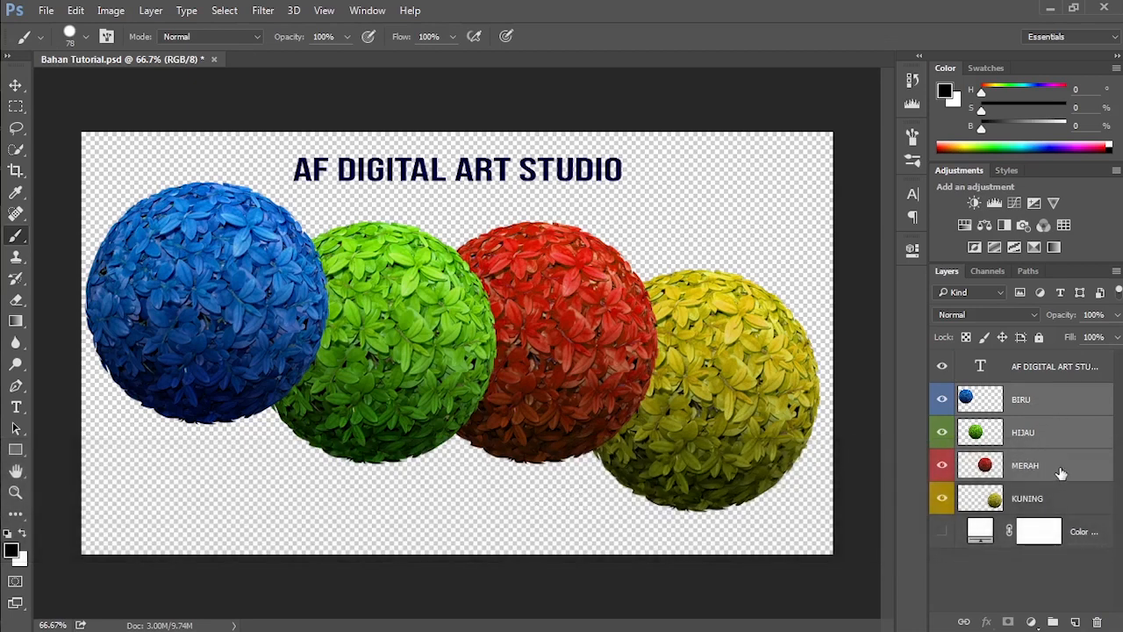
click(1040, 399)
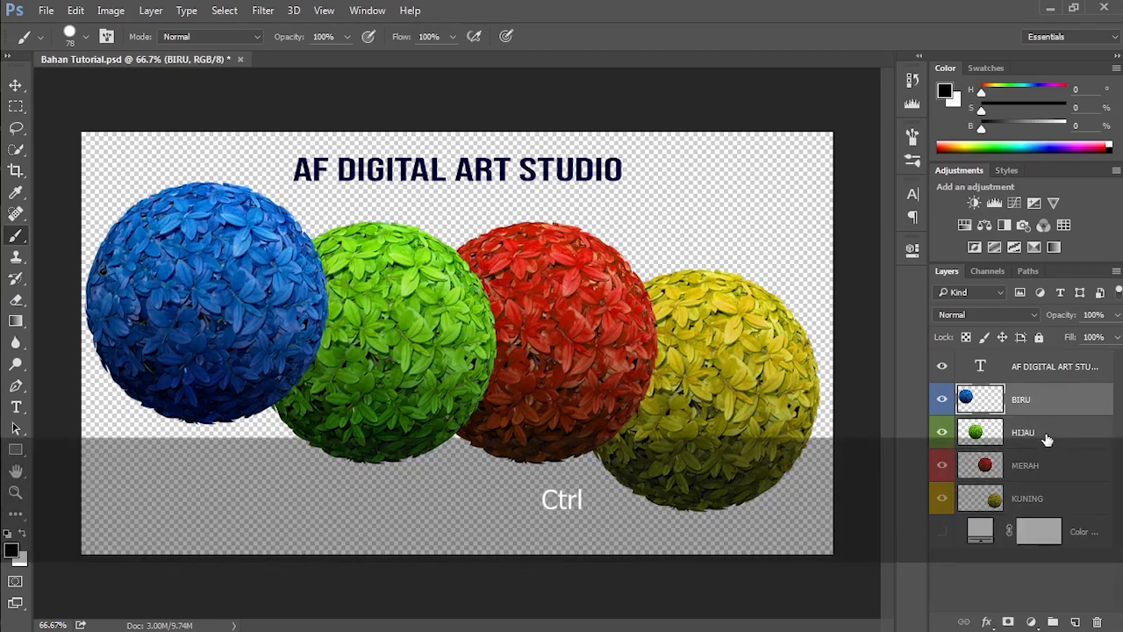
ctrl+click(1046, 437)
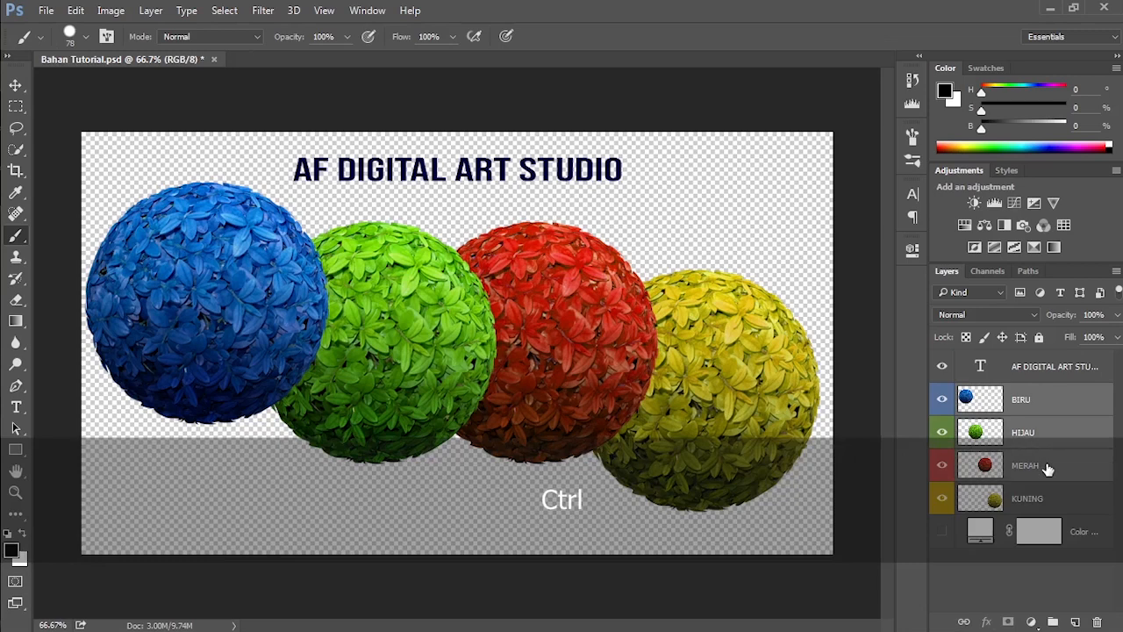
ctrl+click(1047, 470)
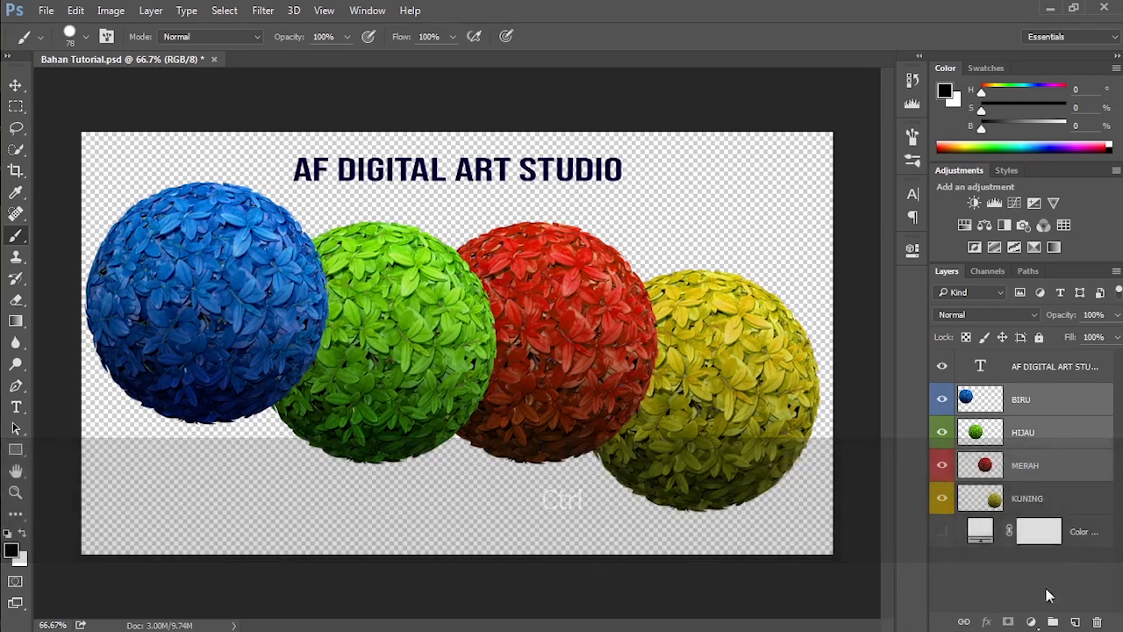
click(1052, 621)
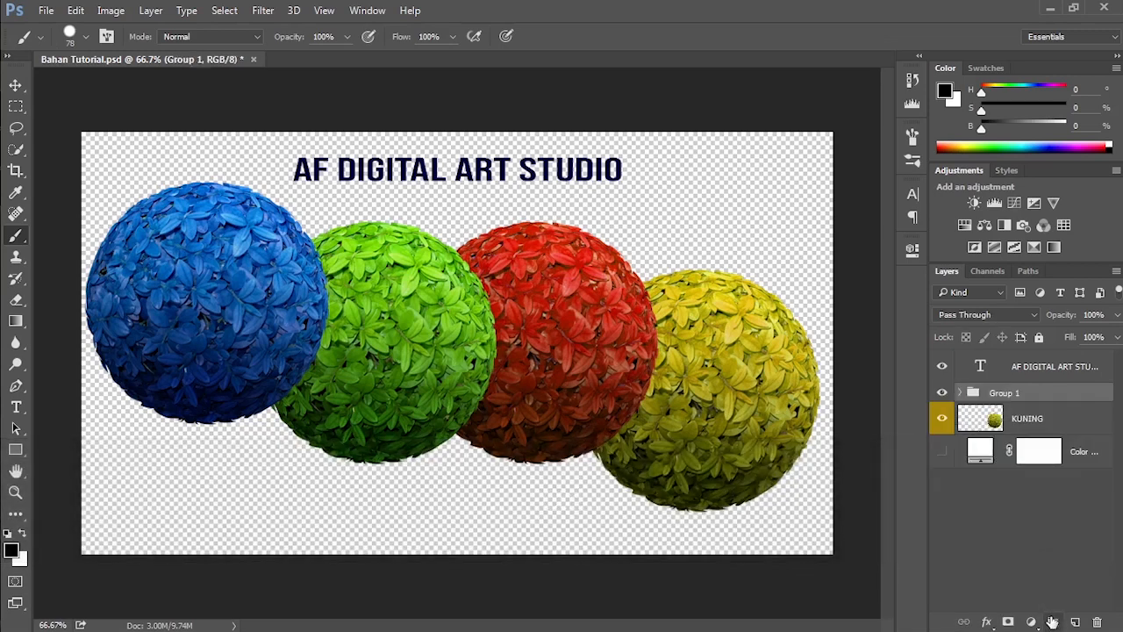
Step: Rename the new layer group as "3 layer"
double_click(1003, 392)
text(3)
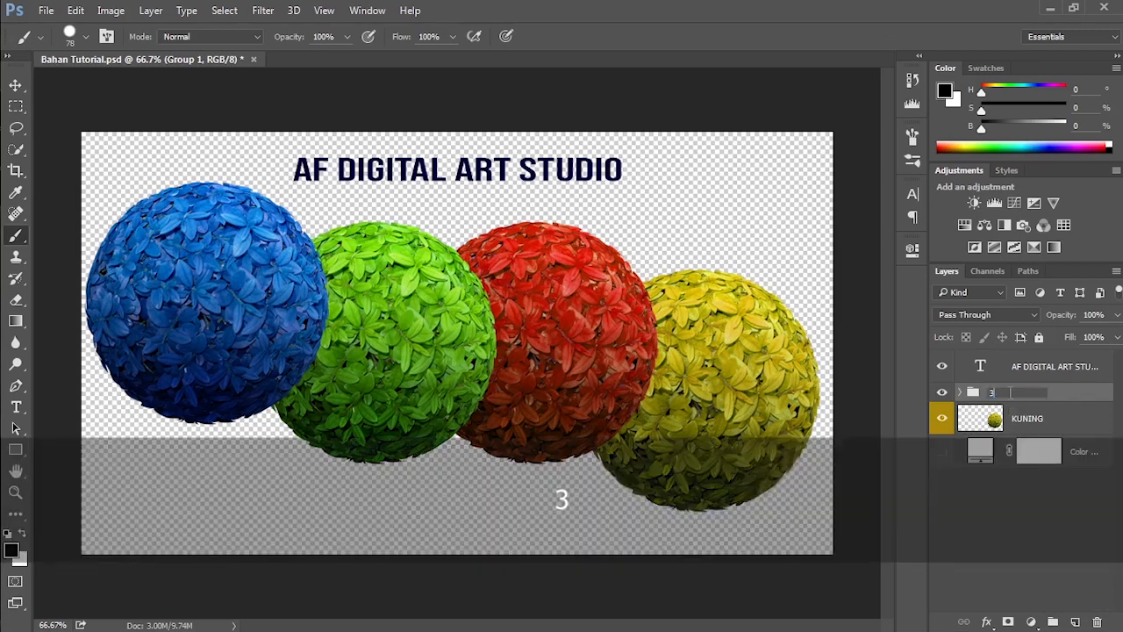
text( layer)
key(Return)
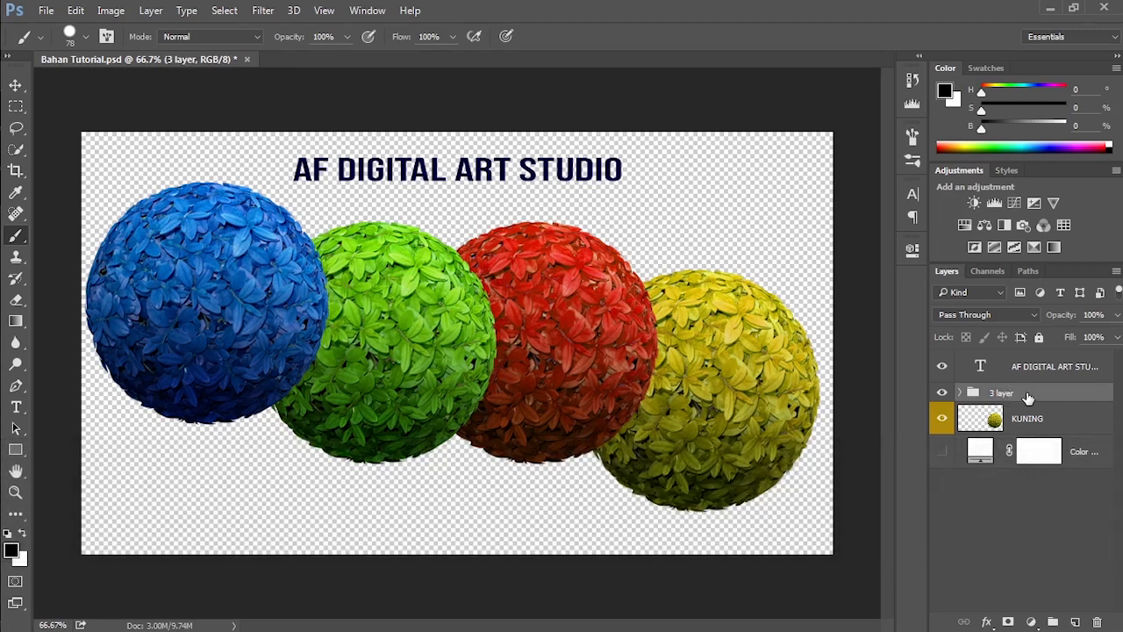
Step: Ungroup the "3 layer" group, undo the ungrouping, and ungroup it again
click(151, 11)
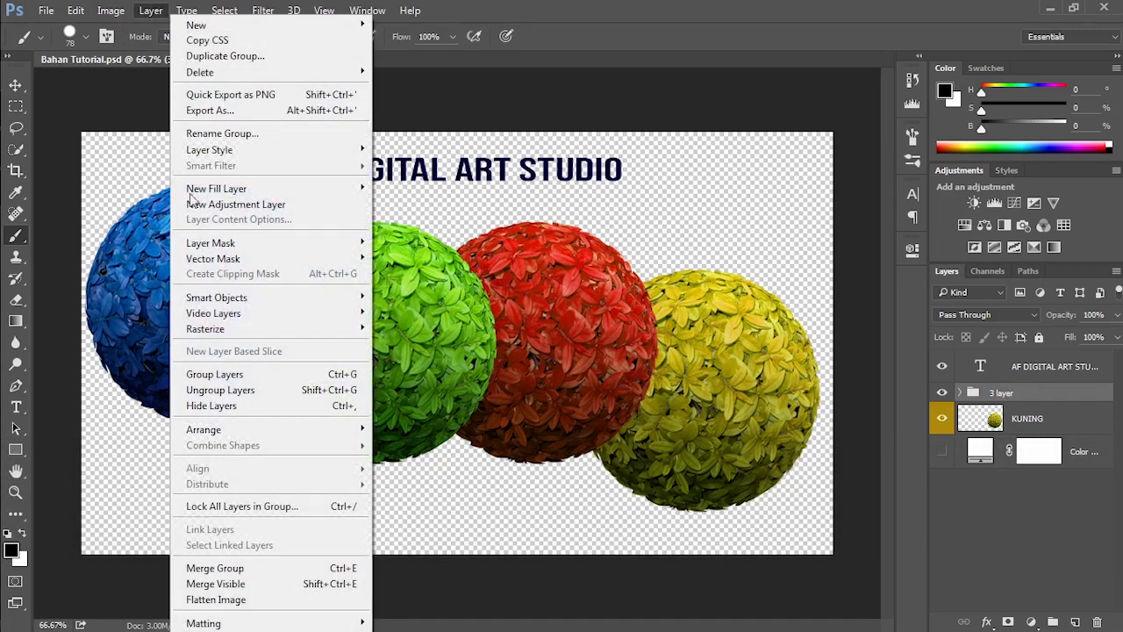
click(219, 390)
key(ctrl+z)
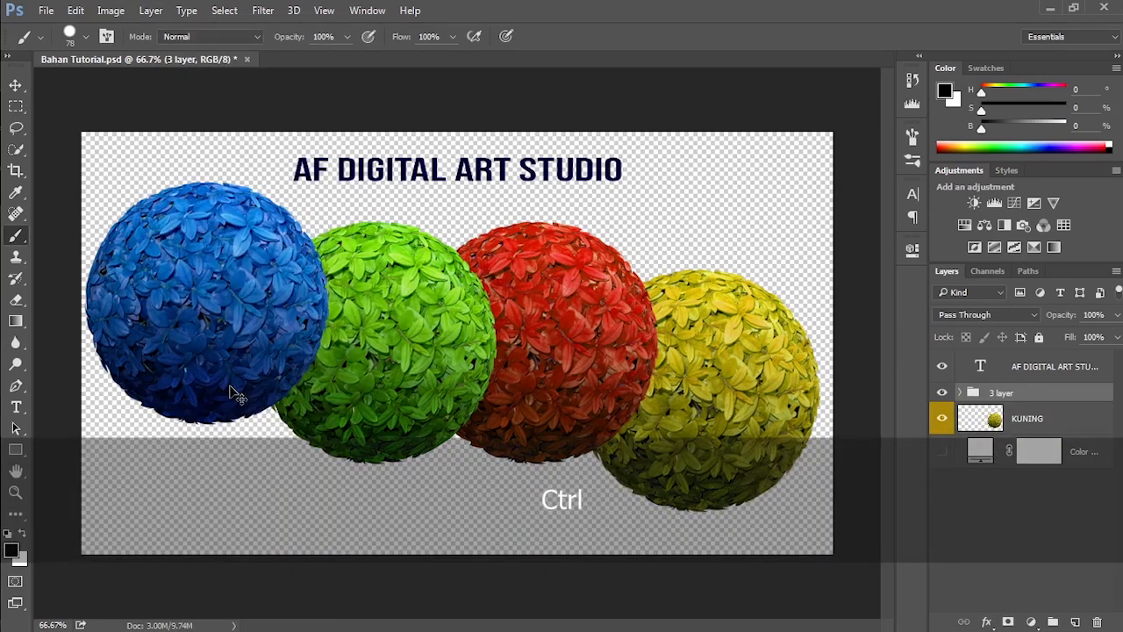
key(ctrl+shift+g)
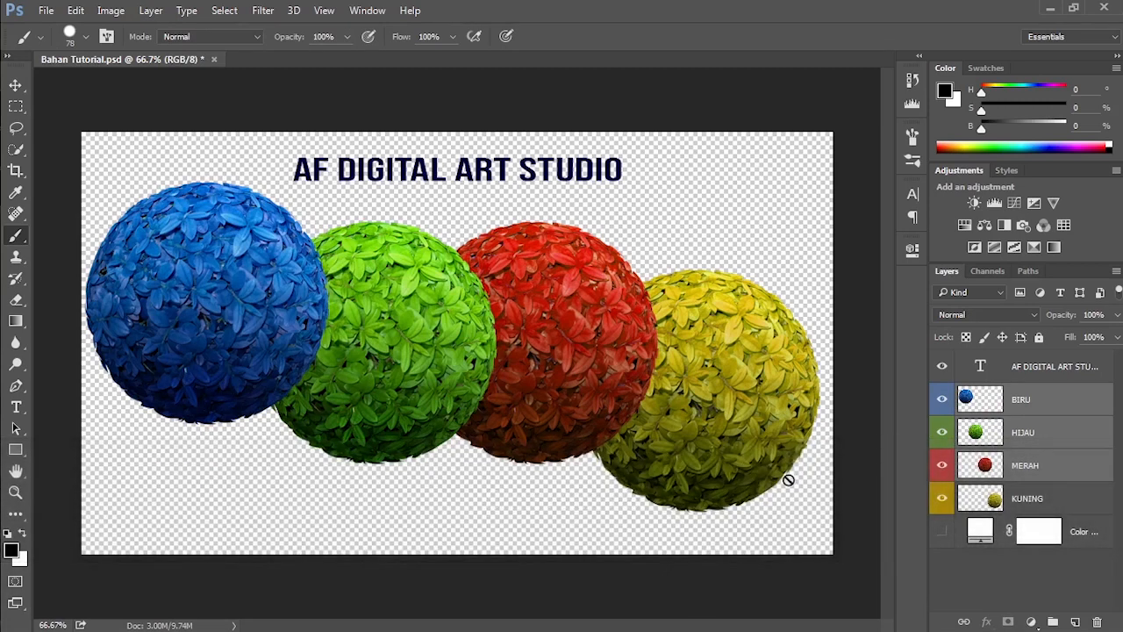
Step: Add an empty layer named LAYER KOSONG directly above MERAH, and delete it again
click(1100, 482)
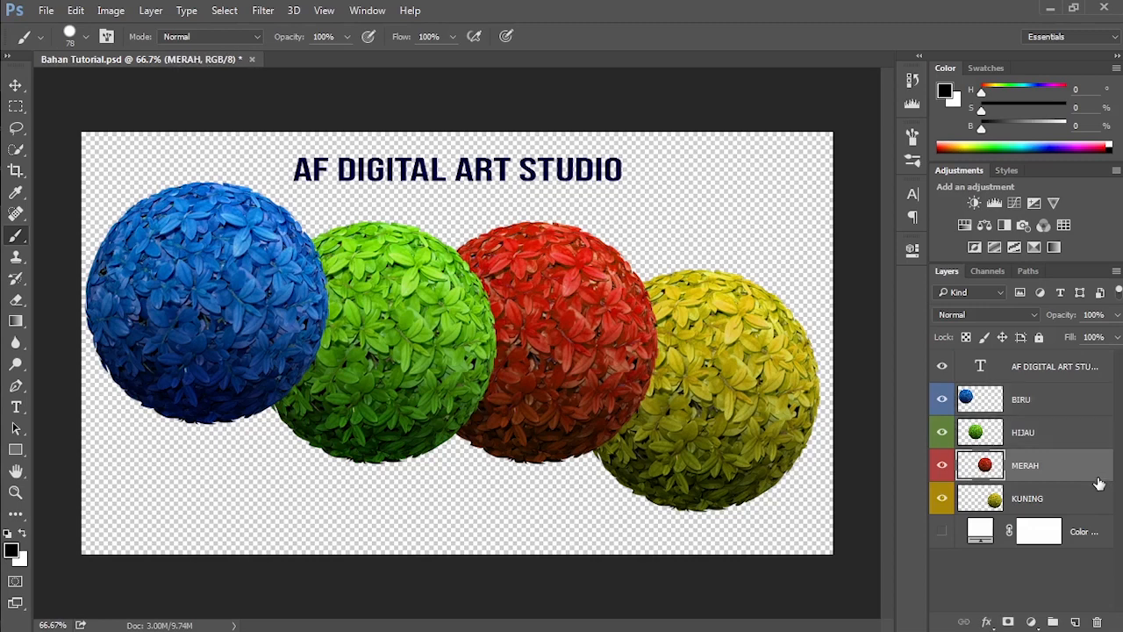
click(1076, 622)
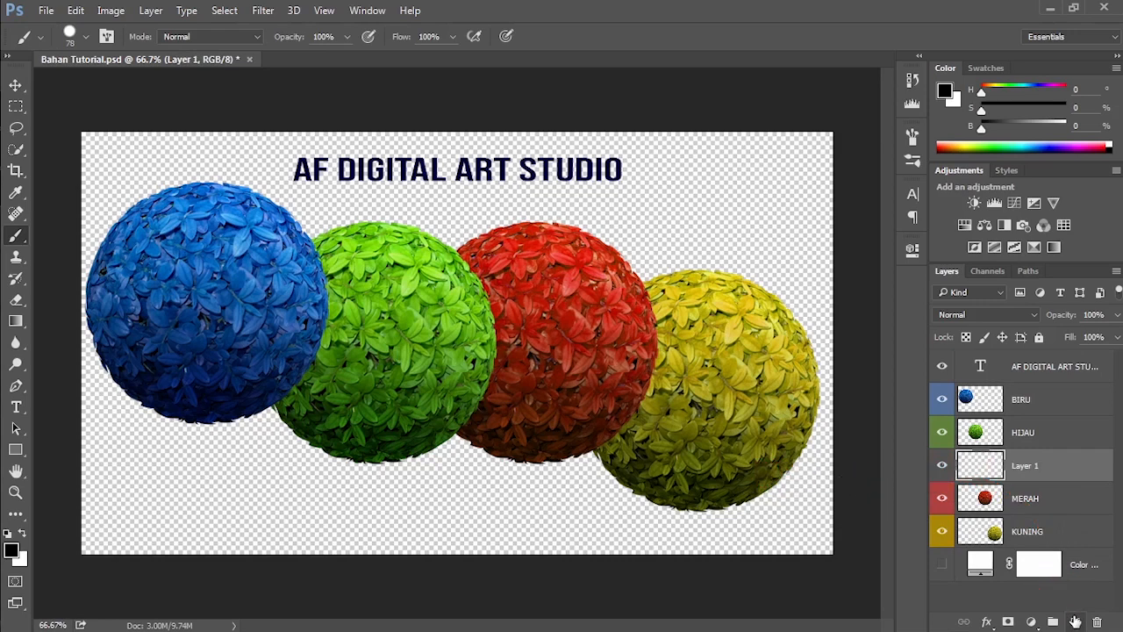
double_click(1025, 466)
key(Caps_Lock)
text(LAYER)
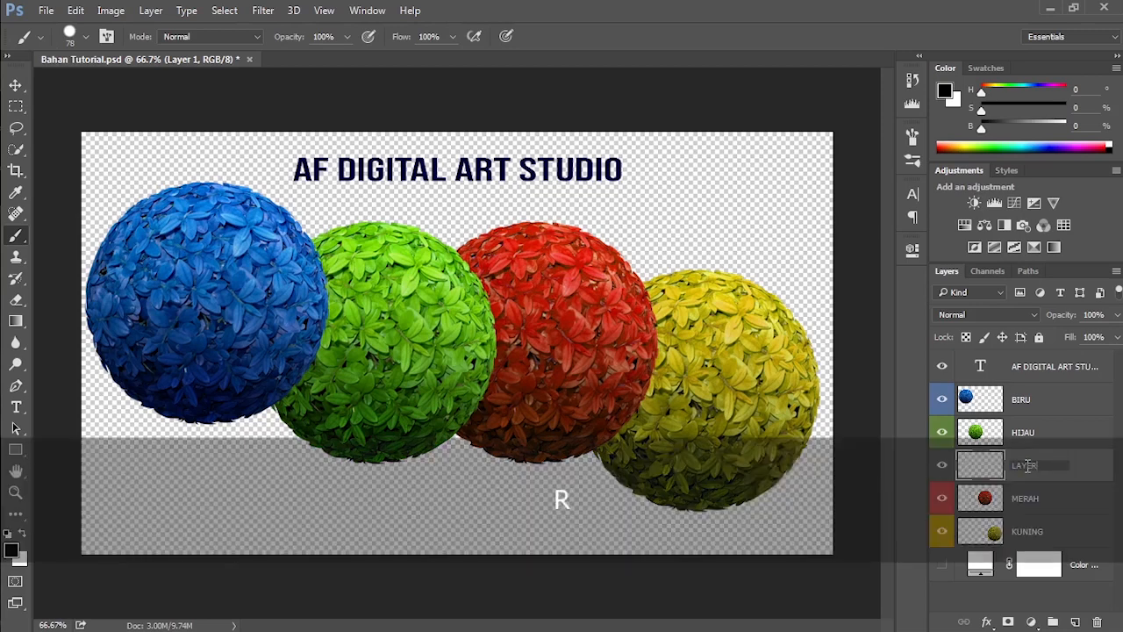
text( KOSONG)
key(Return)
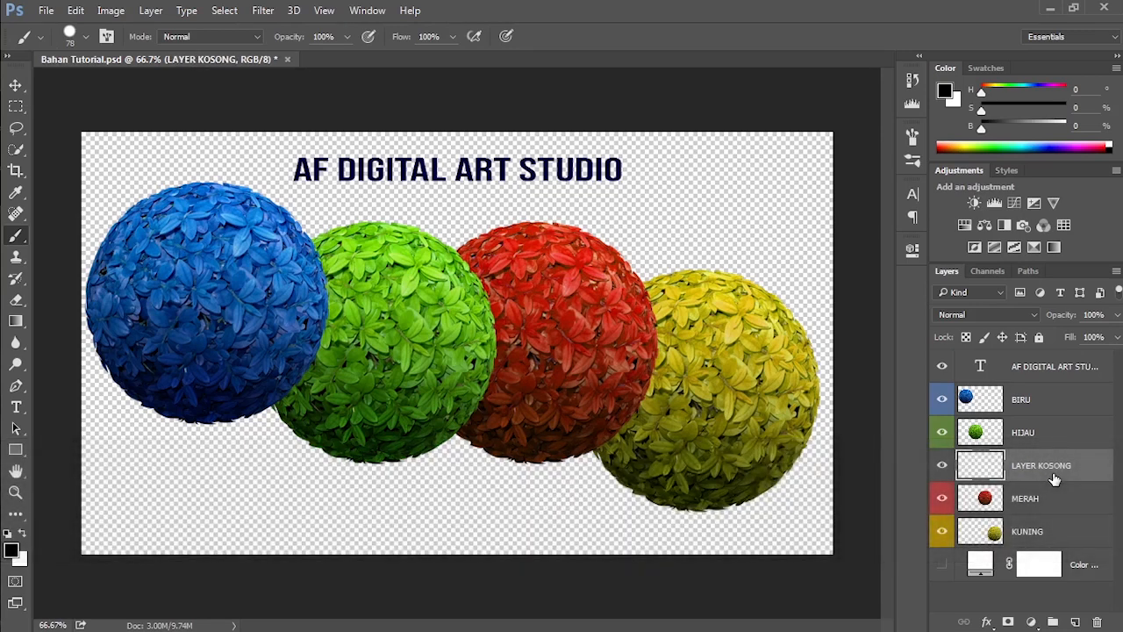
click(1098, 622)
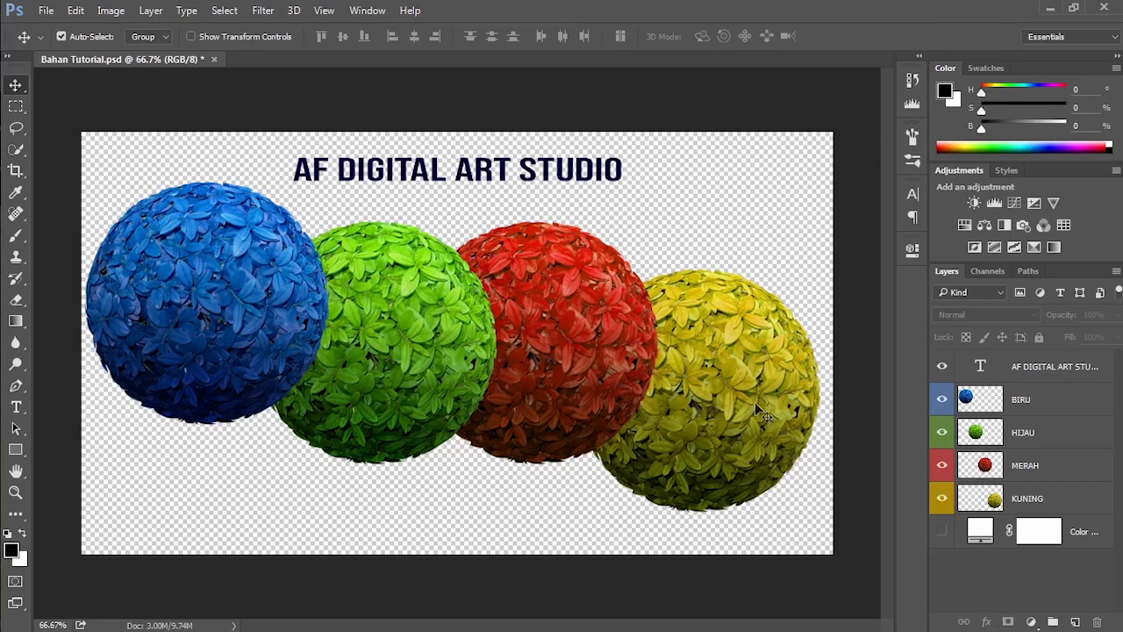
Step: Duplicate the MERAH layer, move the copied ball down and to the left, and stack the copy above HIJAU
click(1070, 467)
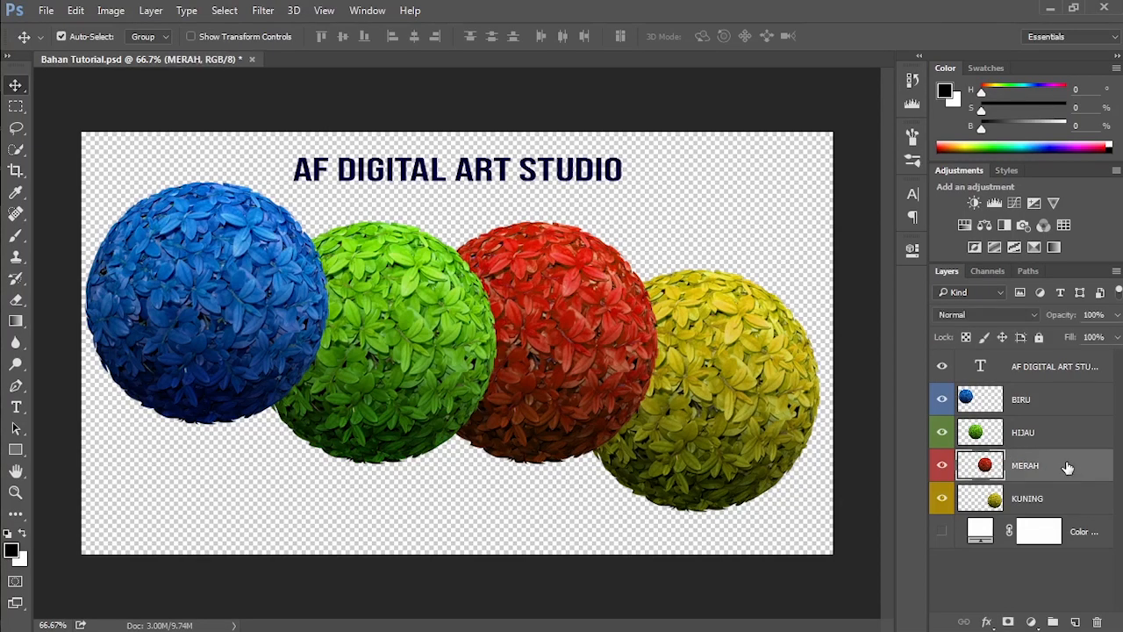
drag(1067, 467, 1080, 623)
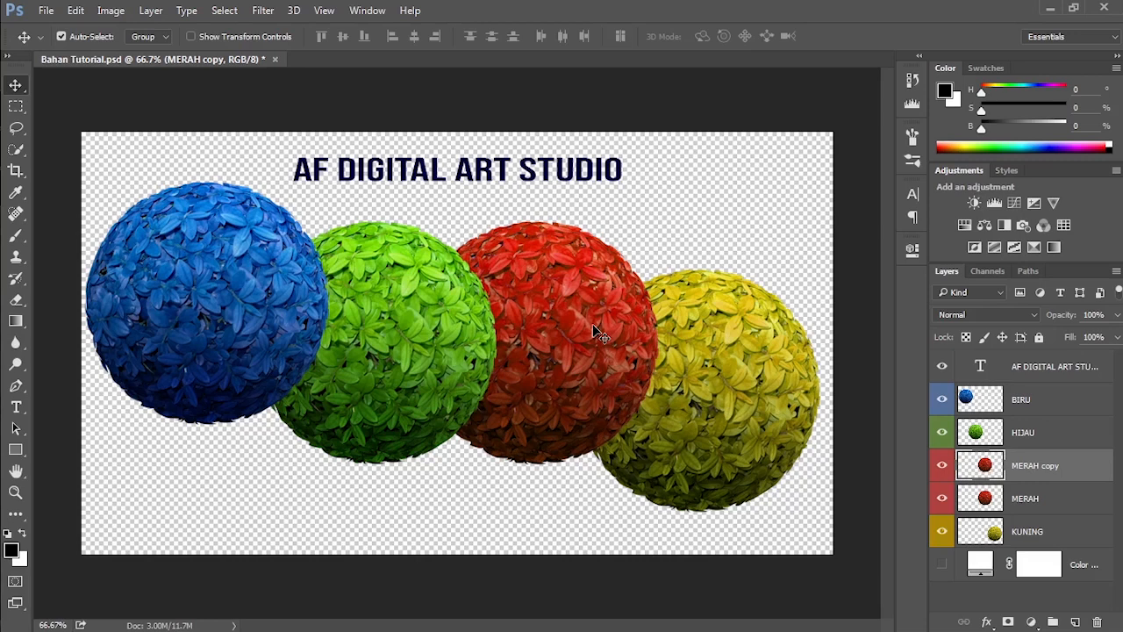
drag(594, 329, 506, 441)
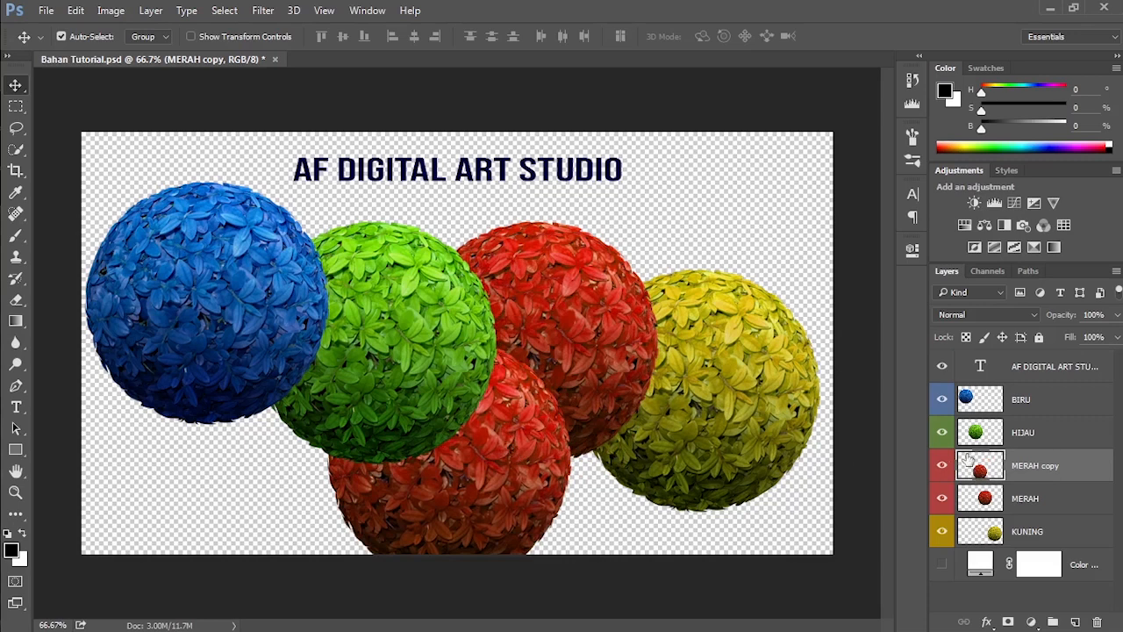
drag(1036, 470, 1035, 421)
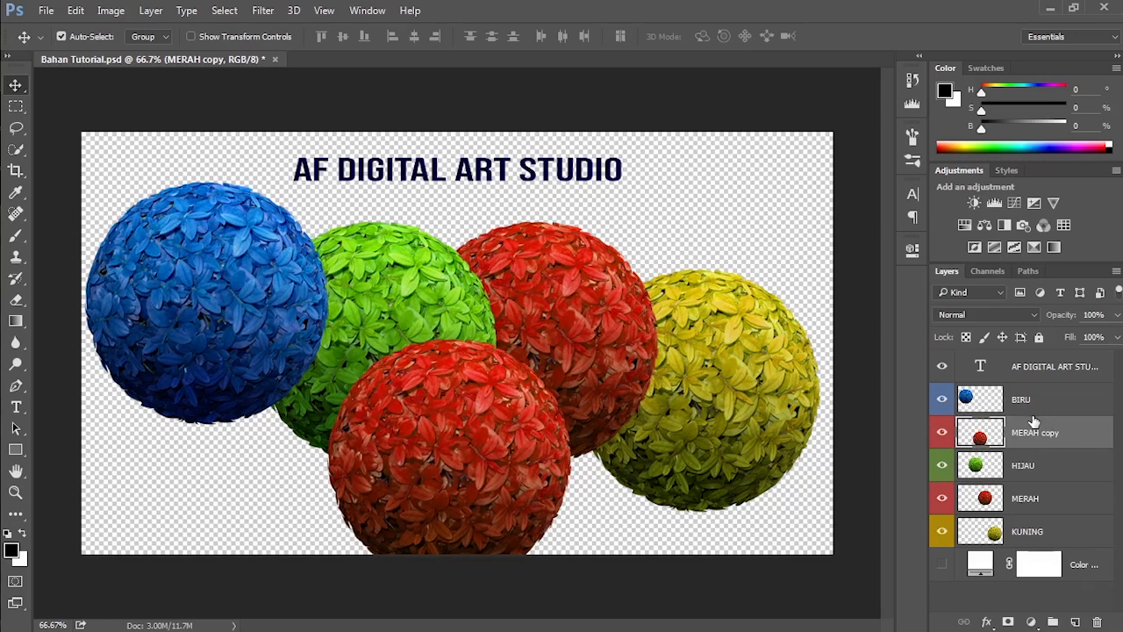
Step: Duplicate the BIRU layer and move the copied ball down and to the right, overlapping the original
click(1051, 407)
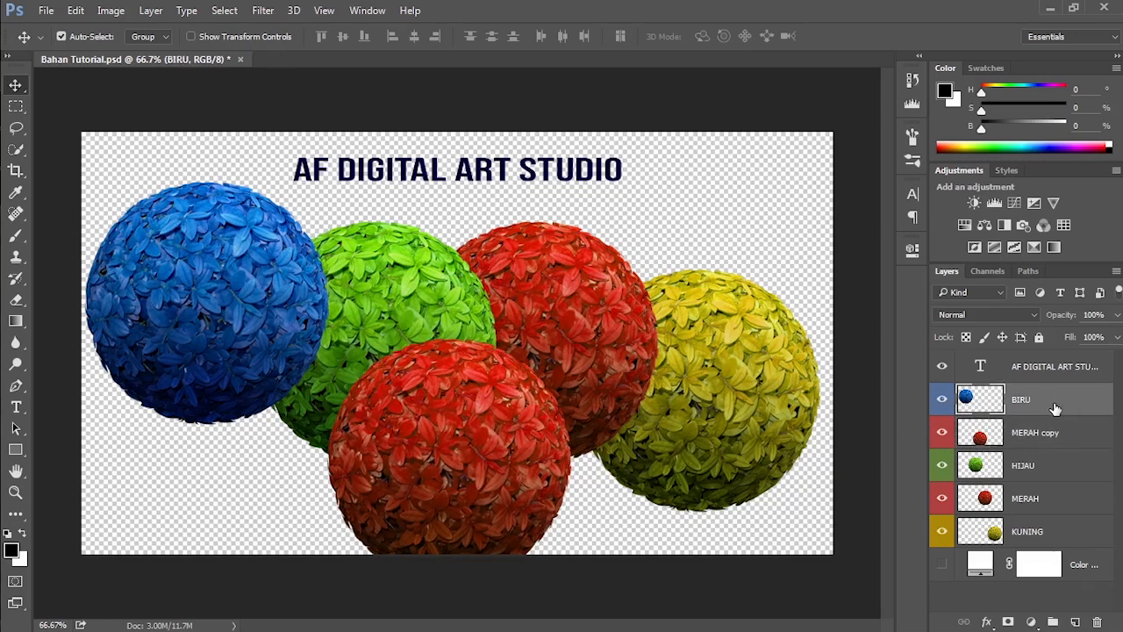
key(ctrl+j)
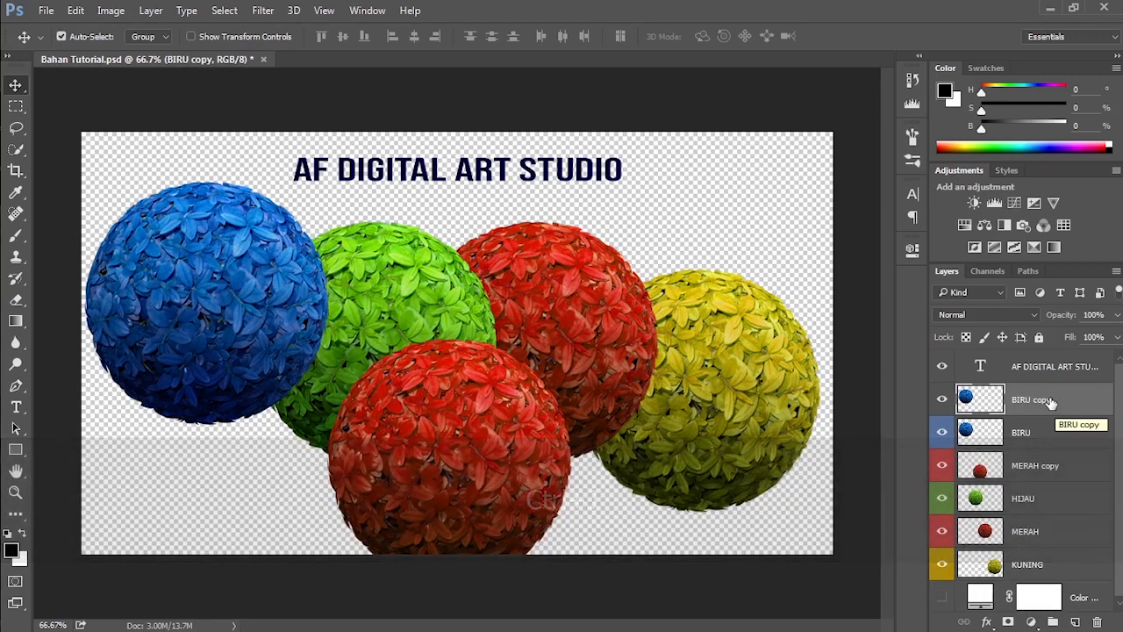
drag(253, 307, 319, 432)
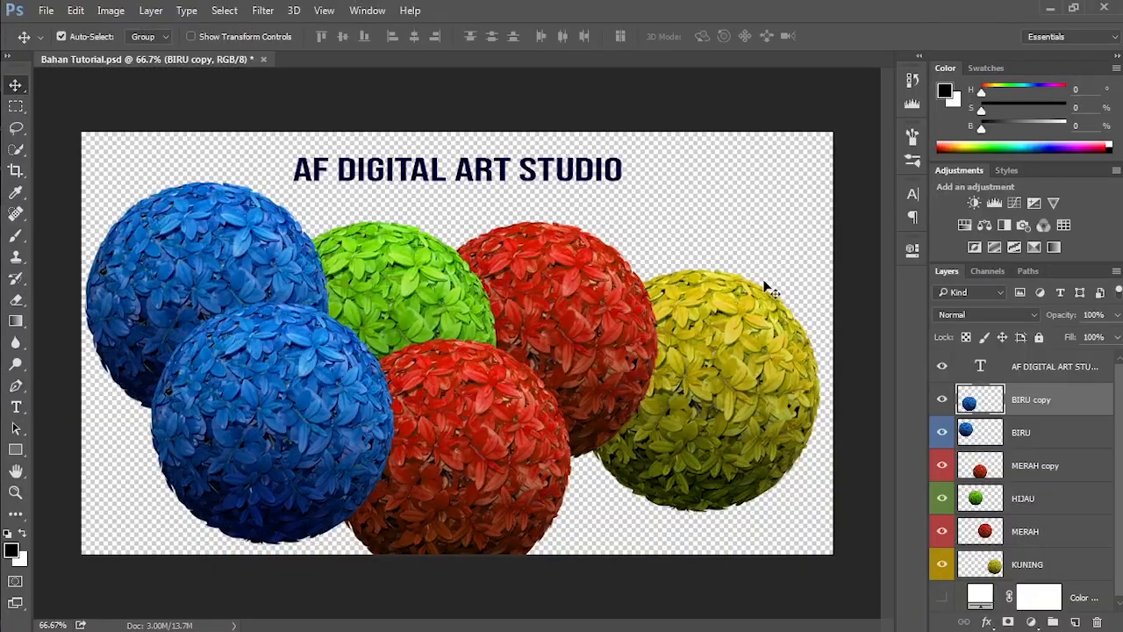
Step: Filter the layer list to pixel layers, switch the filtering off and on, and clear the filter
click(1020, 295)
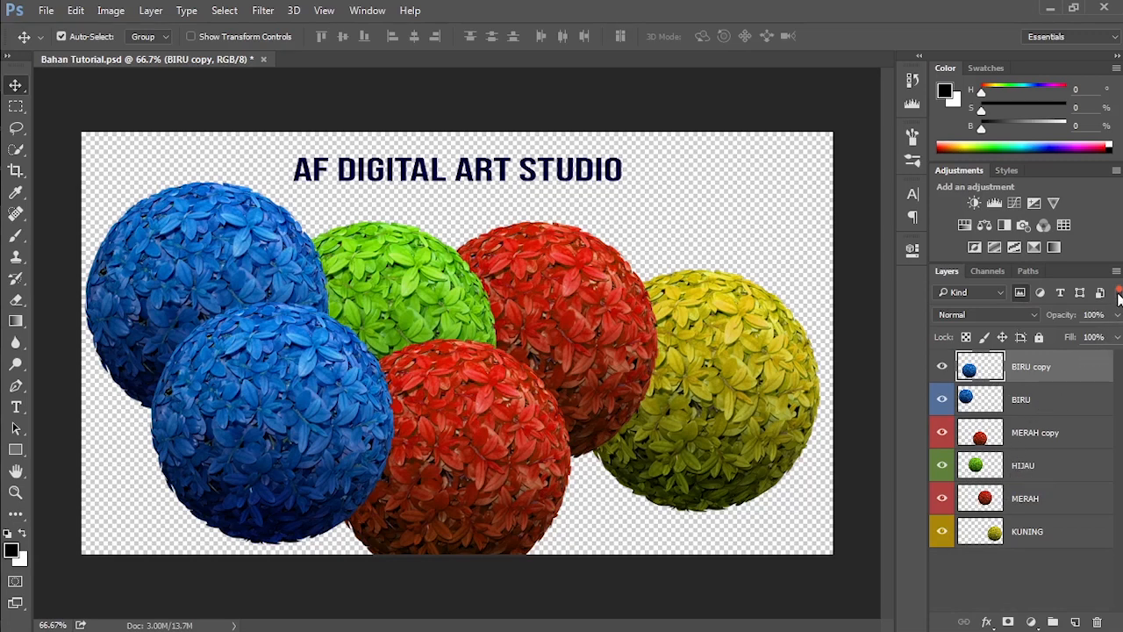
click(1119, 299)
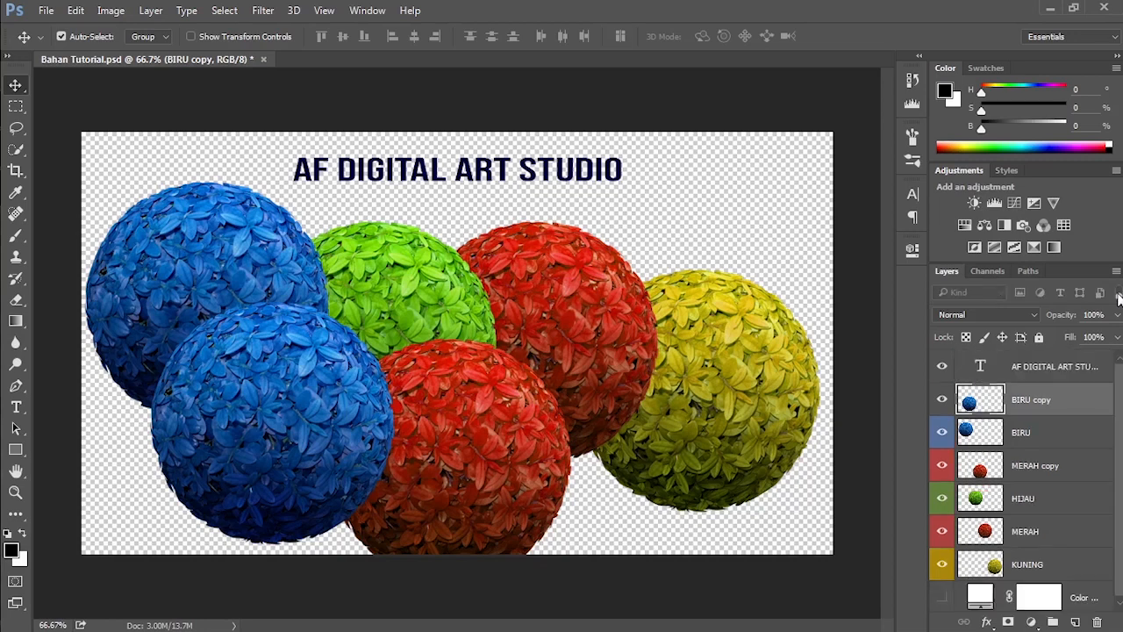
click(1119, 299)
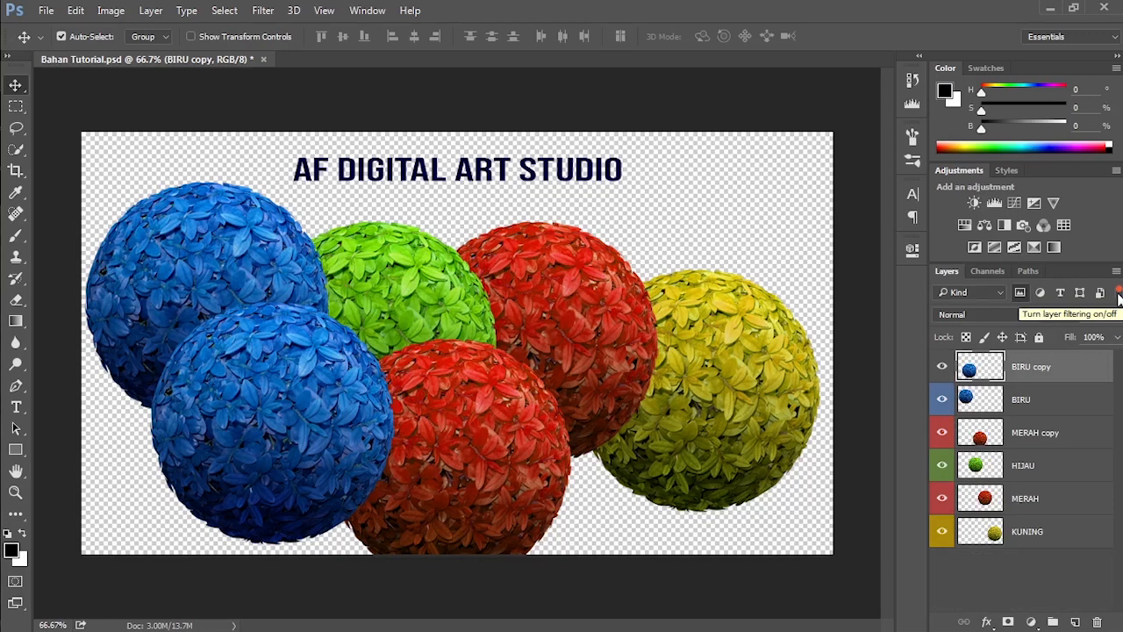
click(1019, 292)
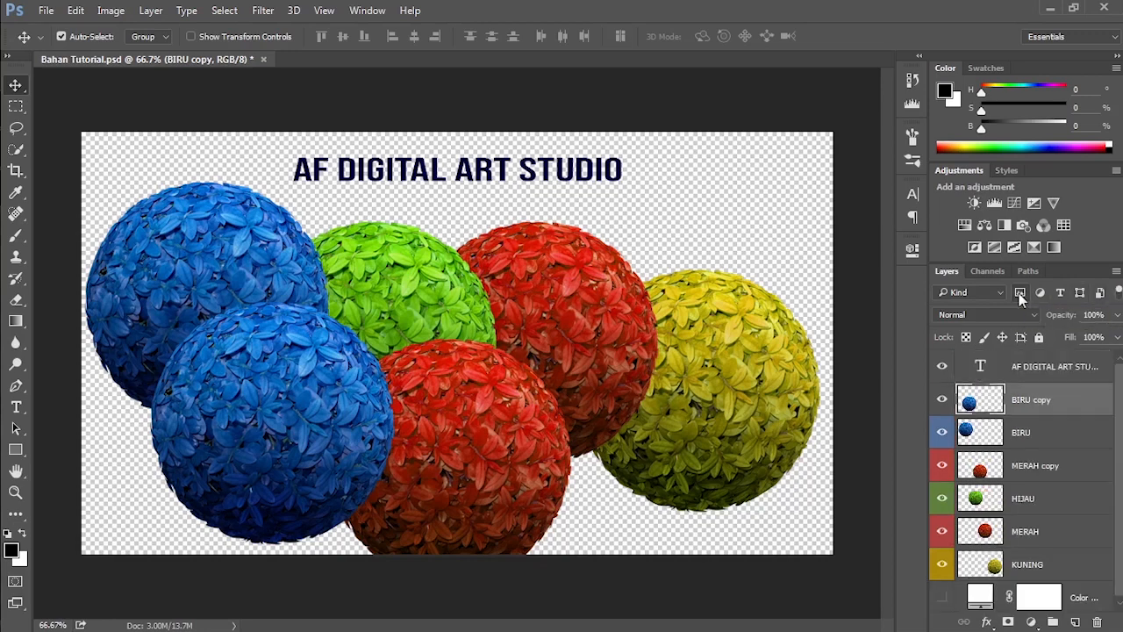
Step: Filter the layer list to adjustment layers and separately to type layers, clearing each filter
click(1039, 292)
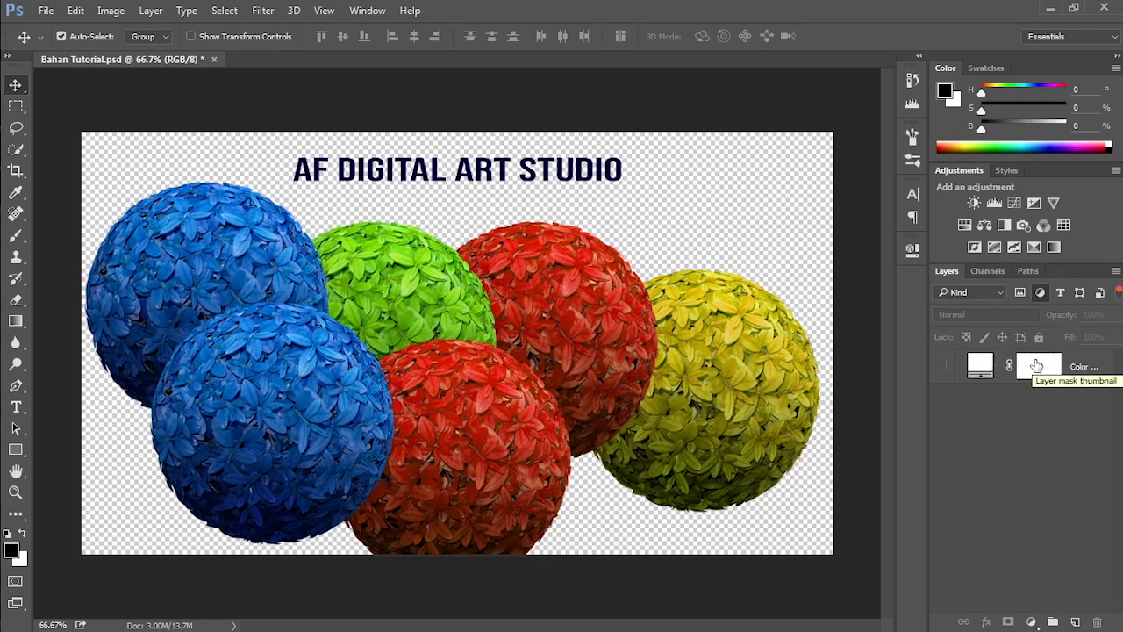
click(1037, 295)
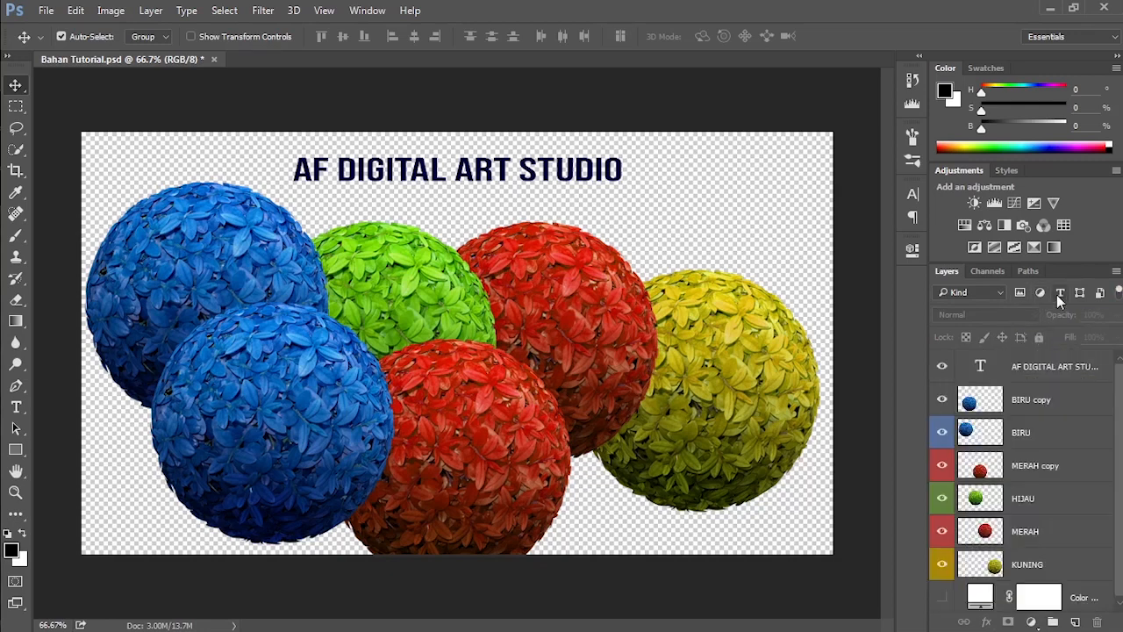
click(1059, 294)
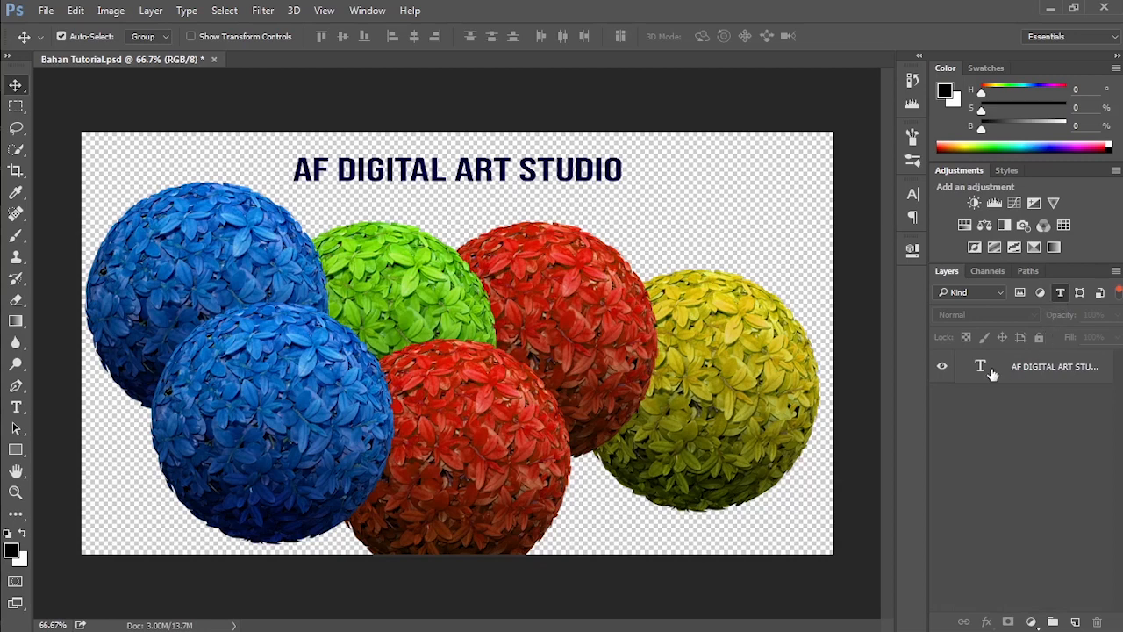
click(1059, 294)
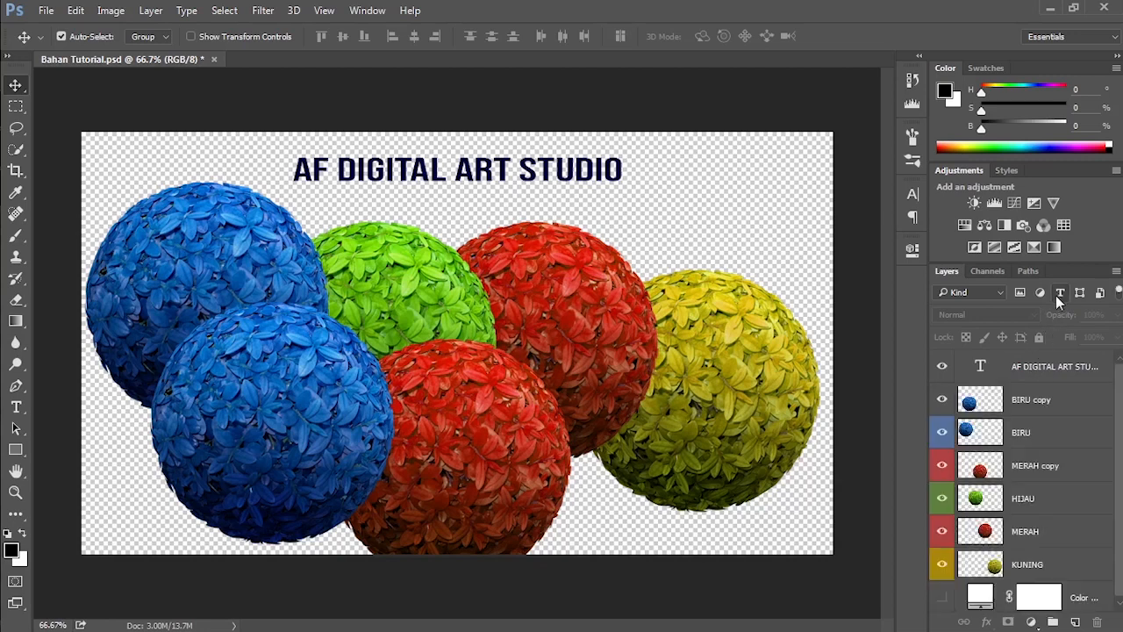
Step: Filter the layer list by name for "copy", and return the filter type to Kind
click(981, 296)
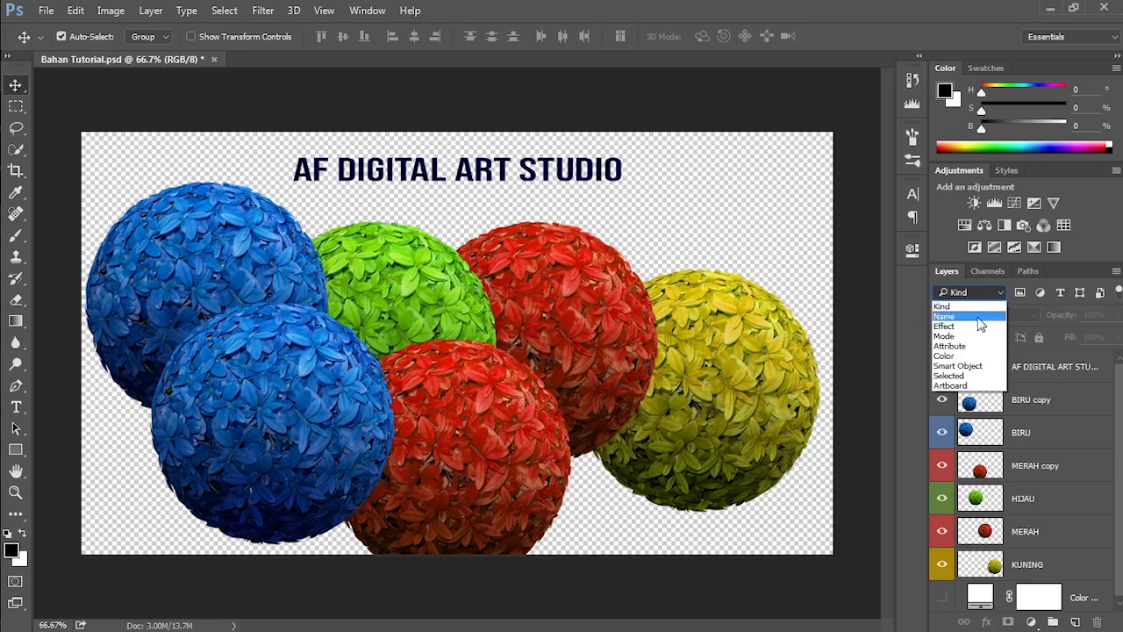
click(977, 316)
click(1038, 294)
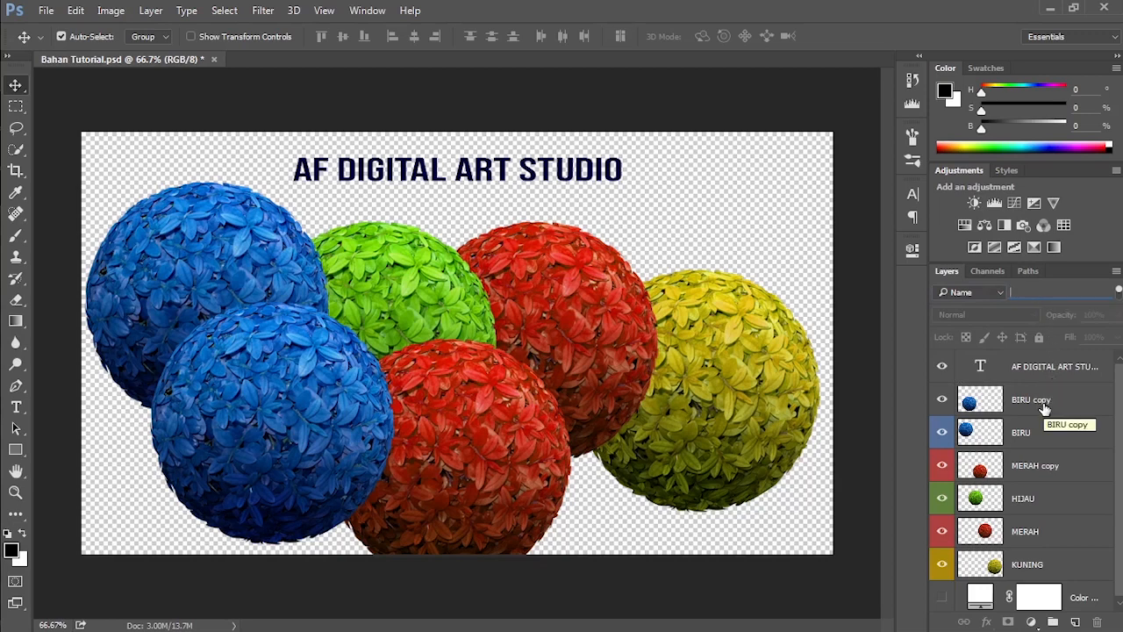
click(1036, 292)
text(copy)
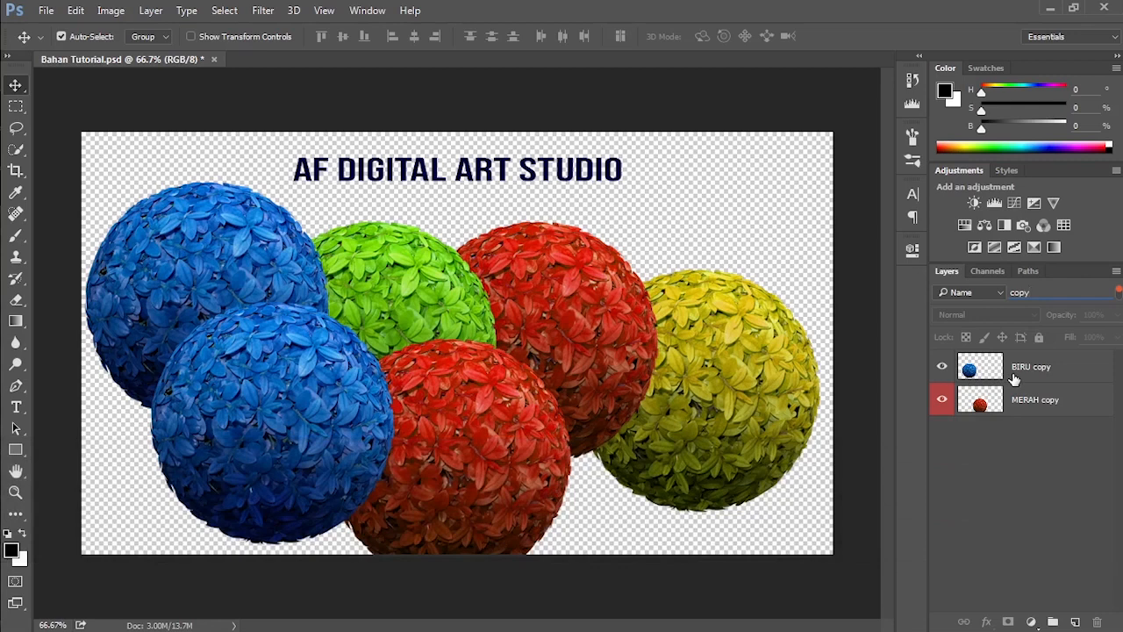
click(995, 294)
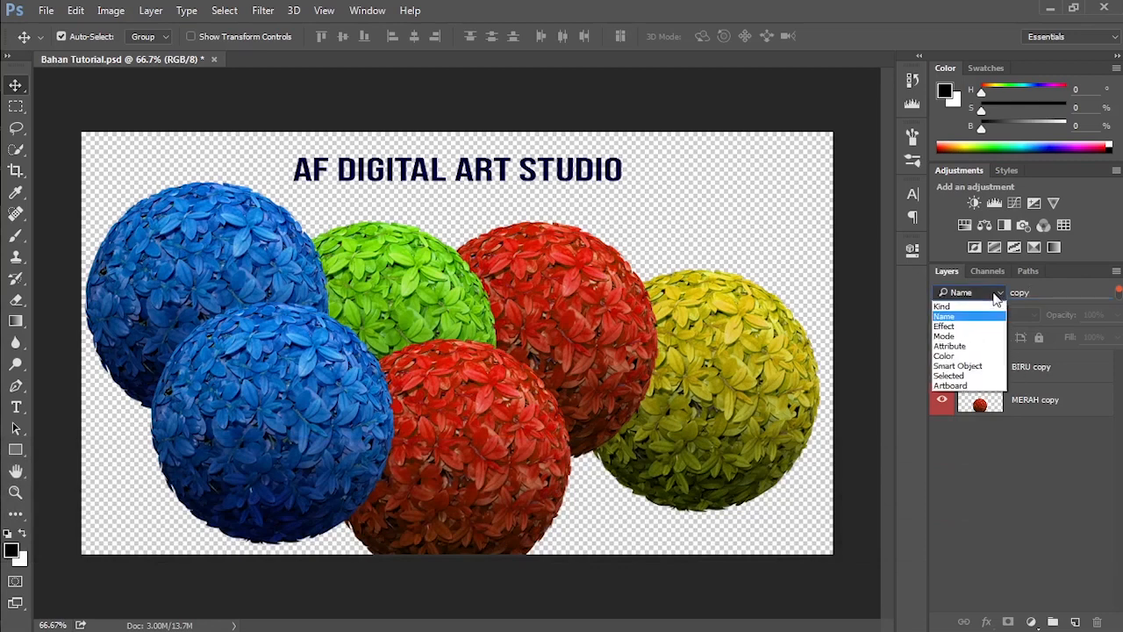
click(991, 305)
Step: Filter the layer list by color label, showing the Red layers and separately the Green ones
click(992, 291)
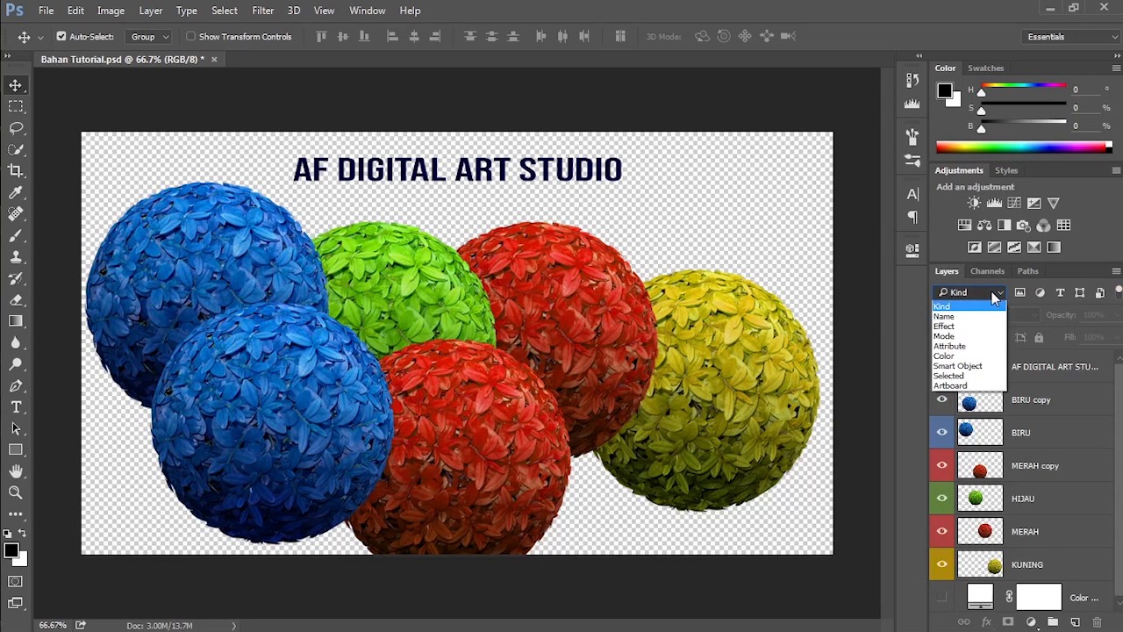
click(981, 355)
click(1050, 293)
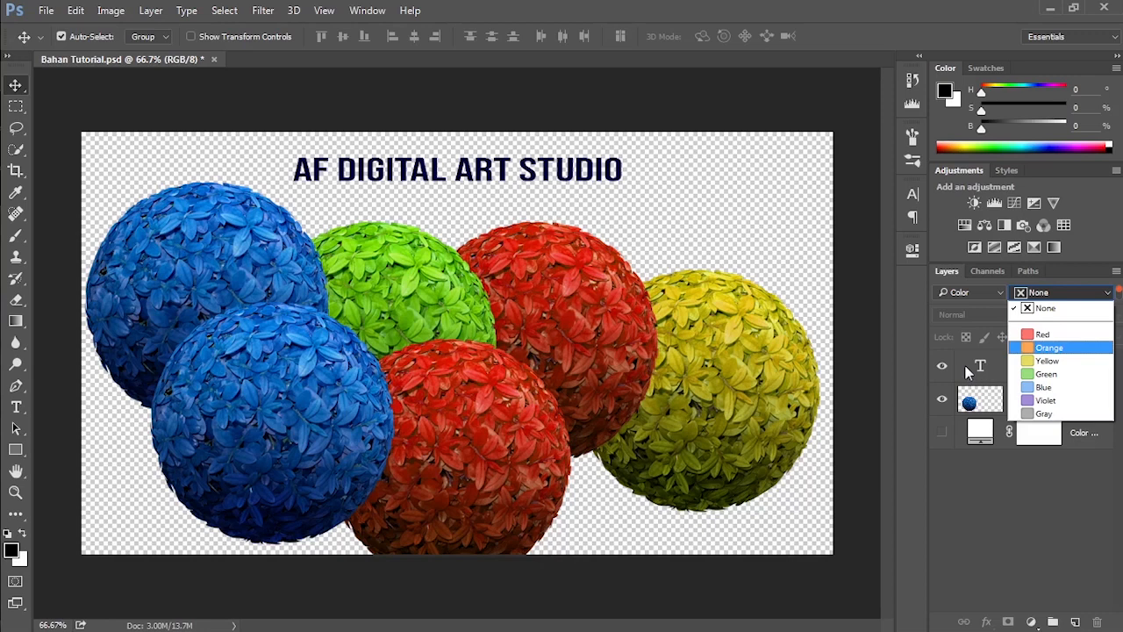
click(1052, 334)
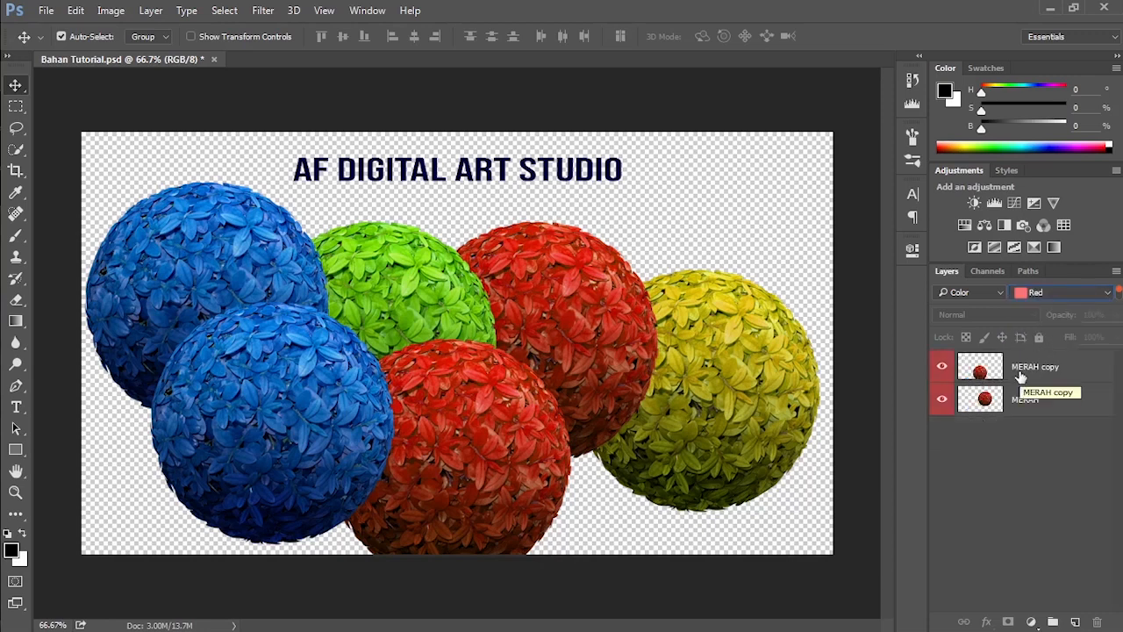
click(1046, 293)
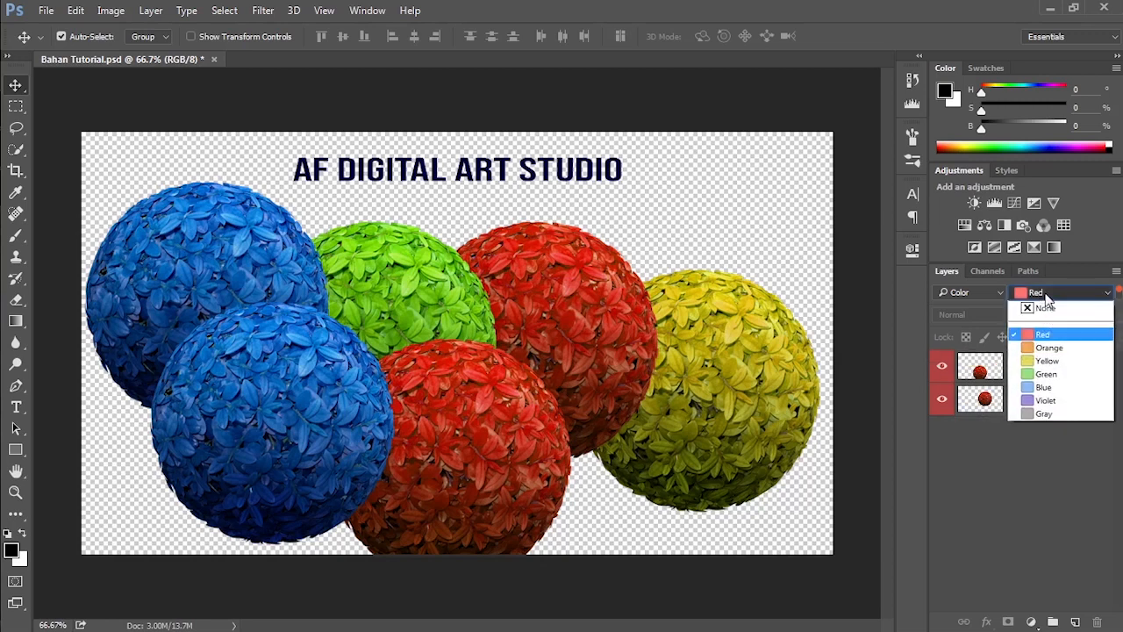
click(1053, 375)
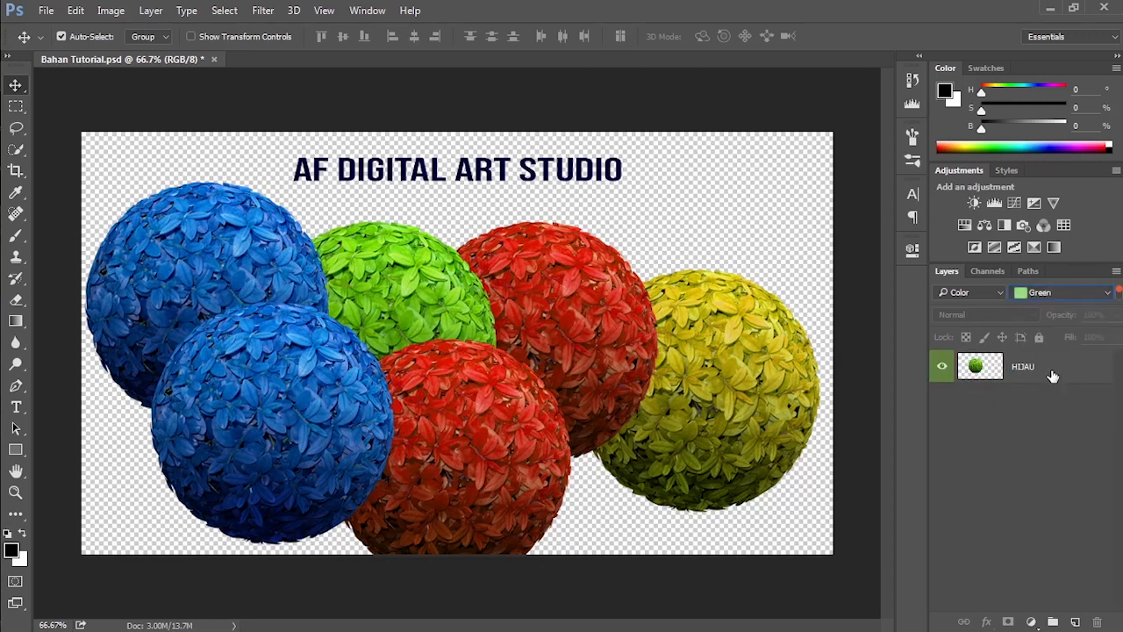
Step: Filter the layer list by the Visible and Not Visible attributes, and return the filter type to Kind
click(974, 292)
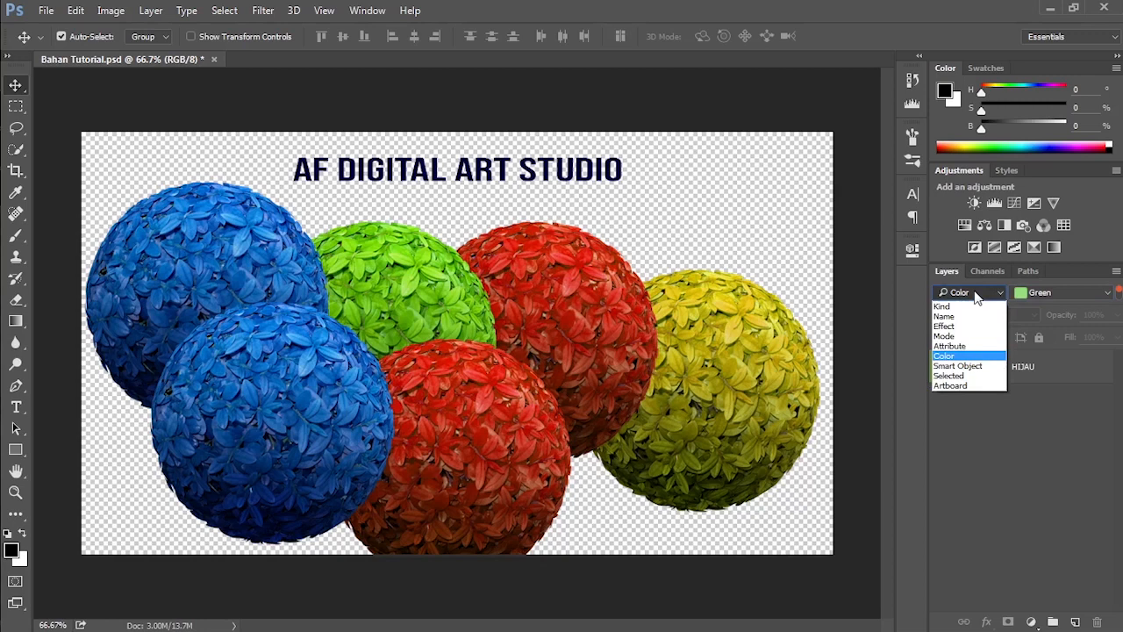
click(975, 346)
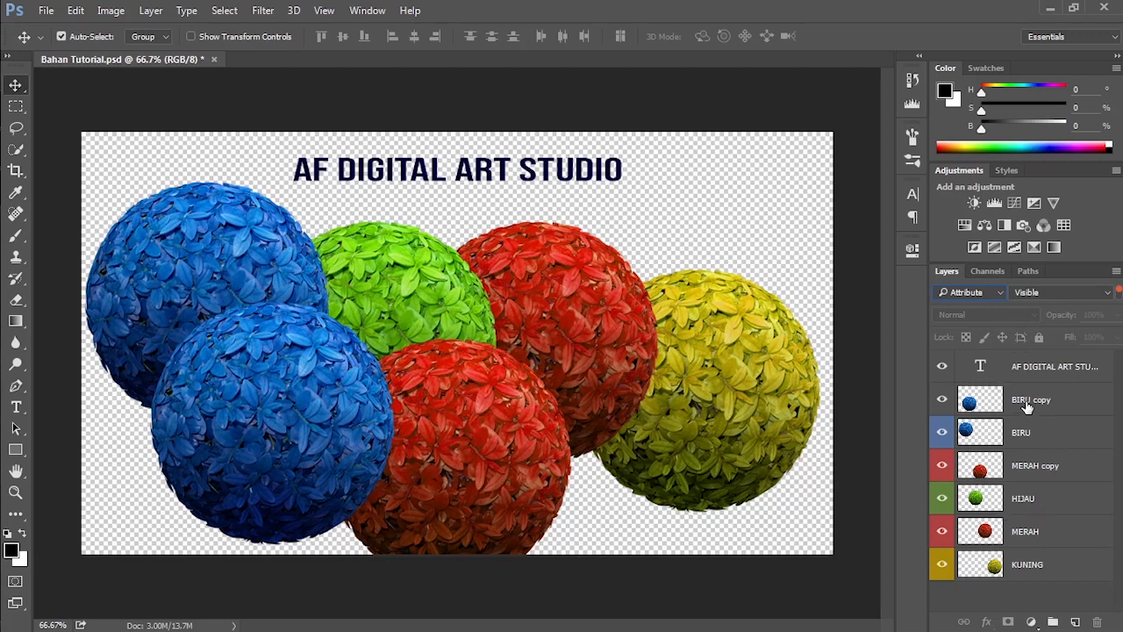
click(1041, 292)
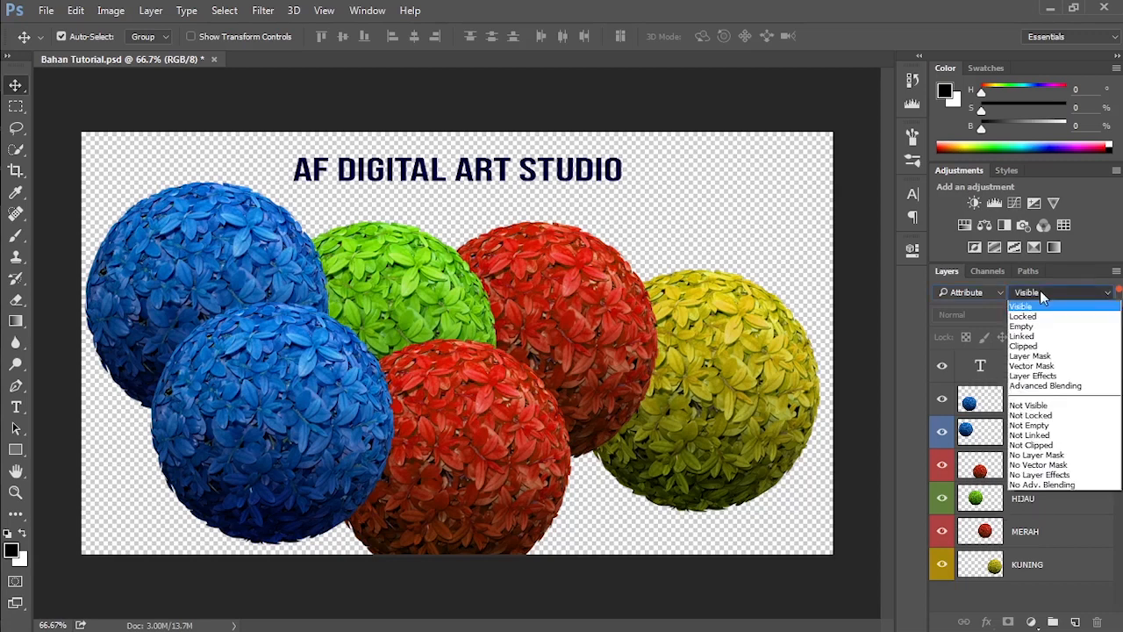
click(1031, 405)
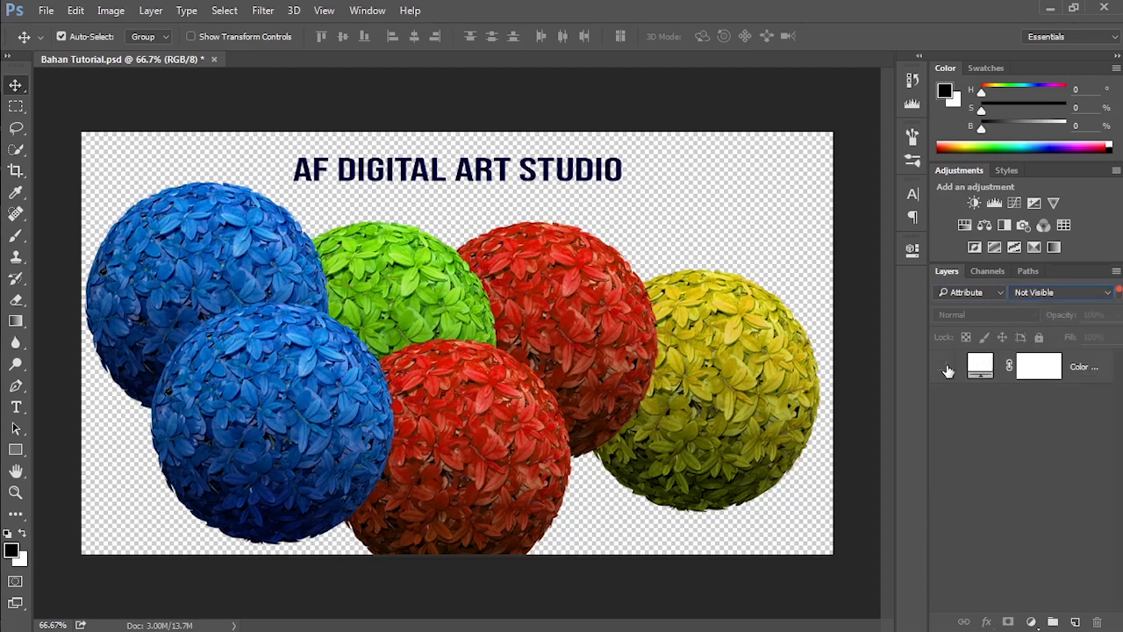
click(1041, 293)
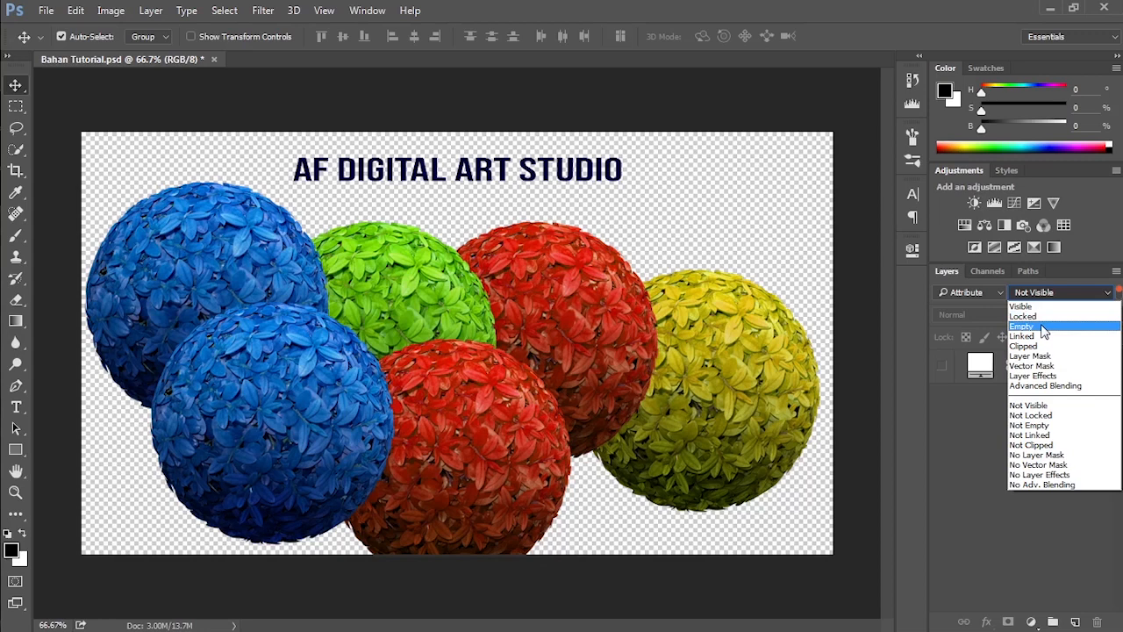
click(976, 293)
click(981, 296)
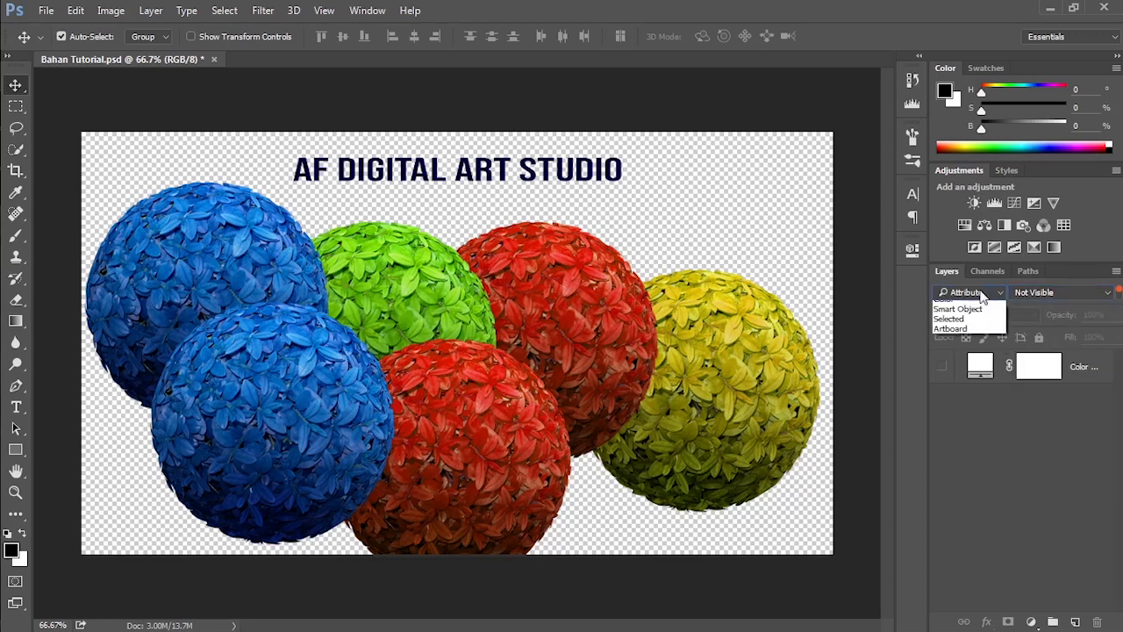
click(977, 301)
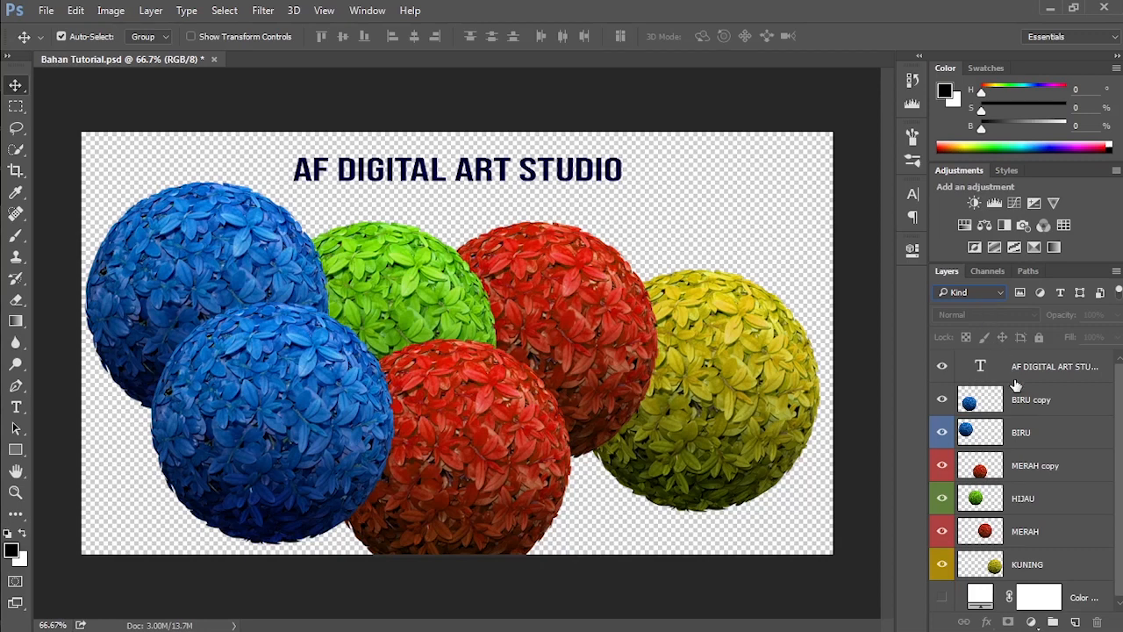
Step: Try the Overlay and Multiply blend modes on the BIRU copy layer, and restore it to Normal
click(1031, 405)
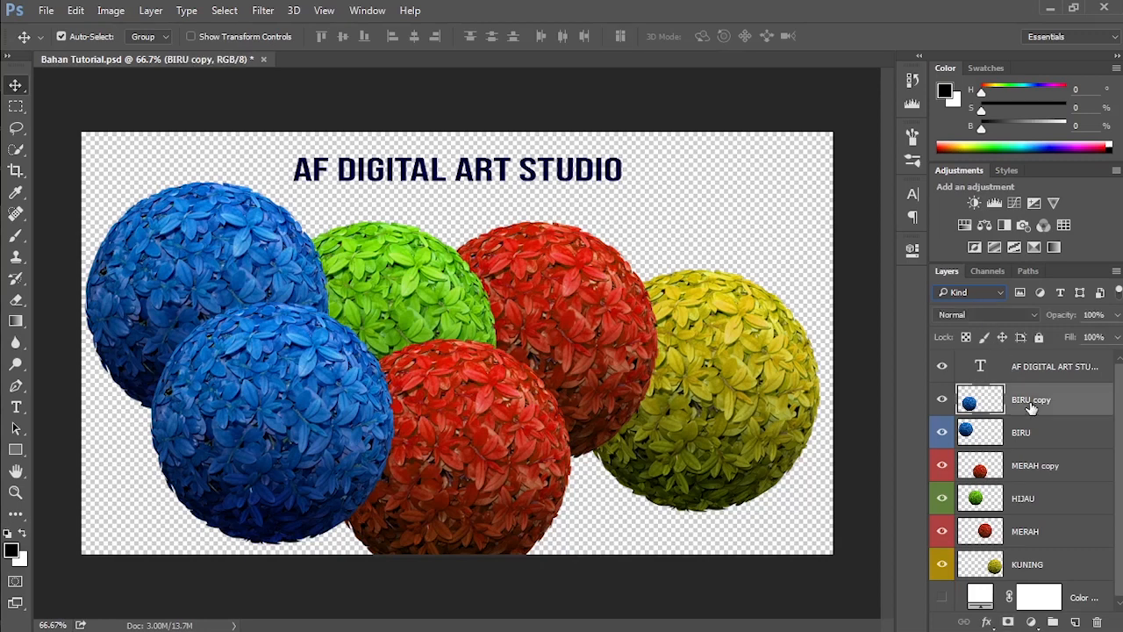
click(1015, 314)
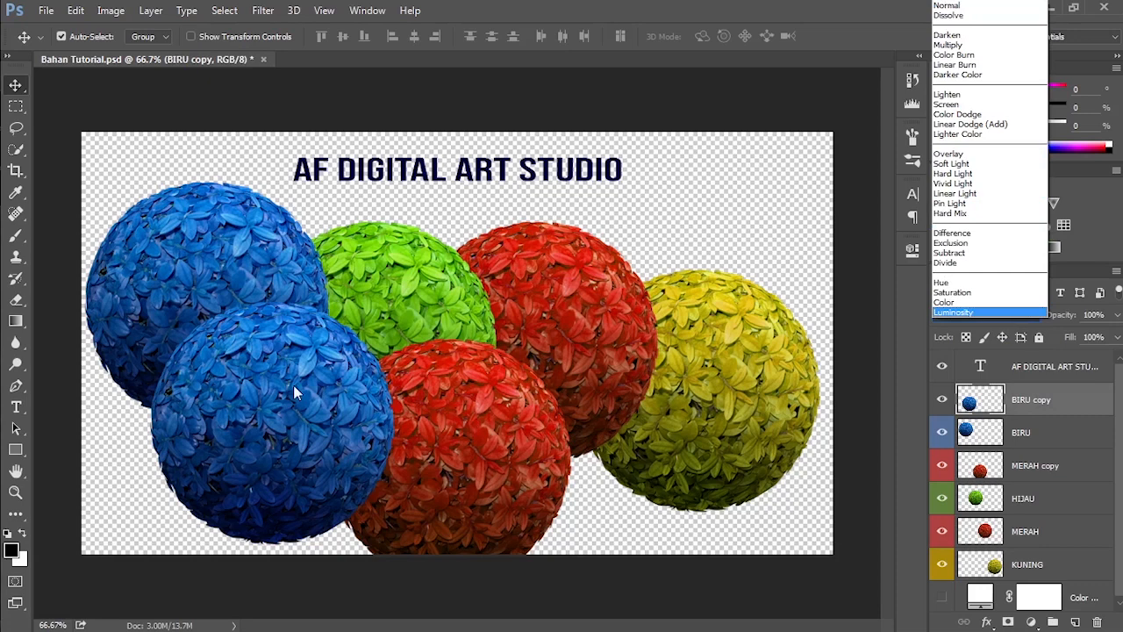
click(974, 156)
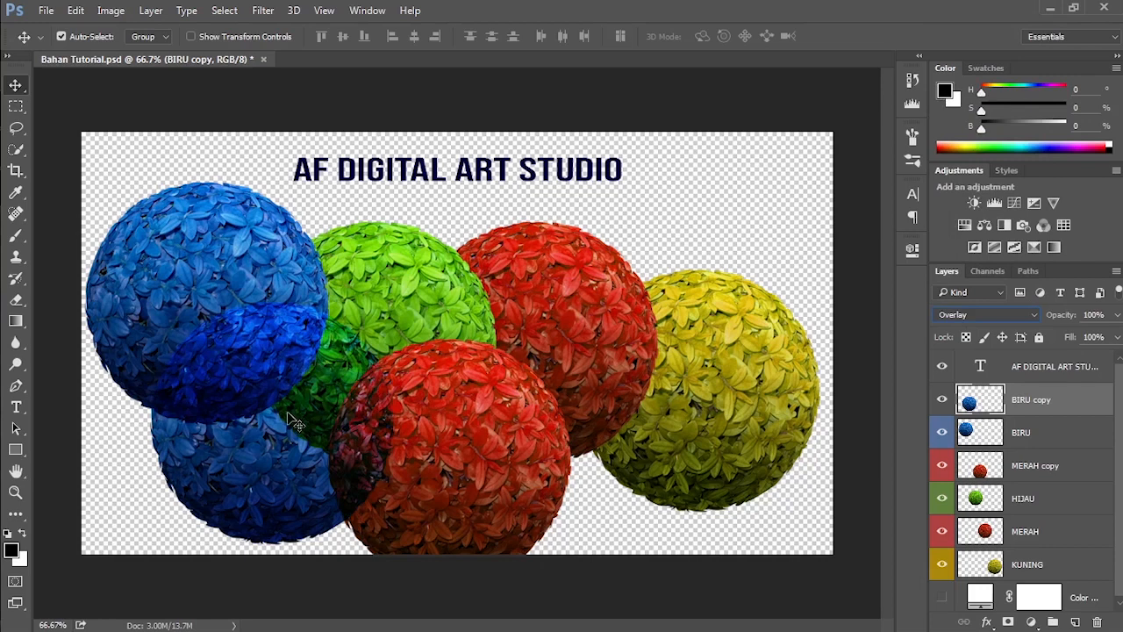
click(957, 315)
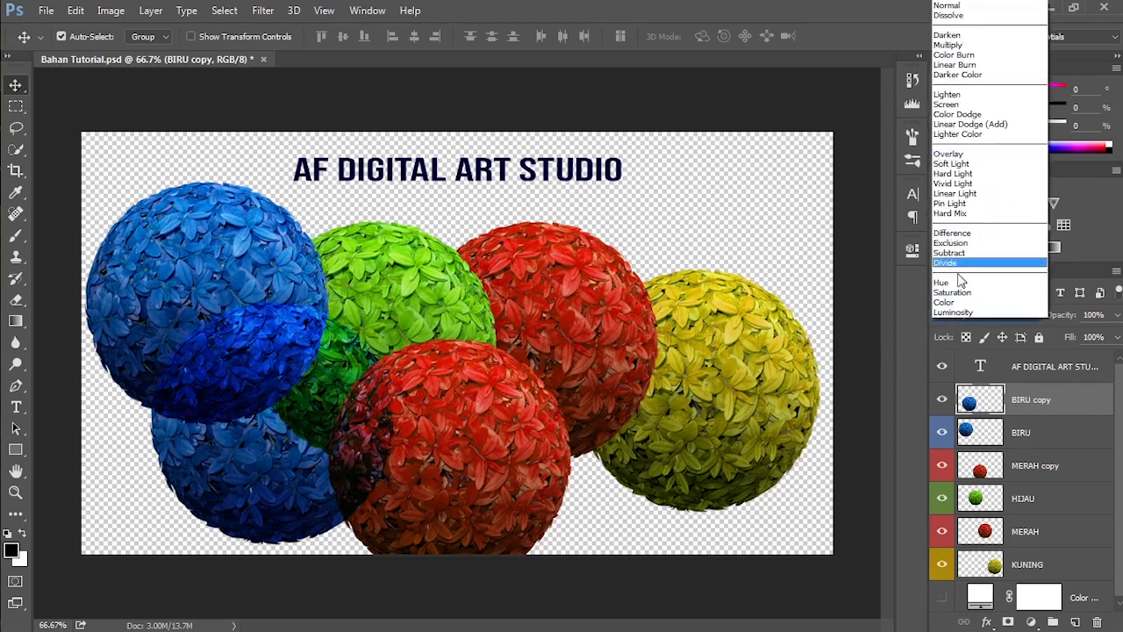
click(968, 46)
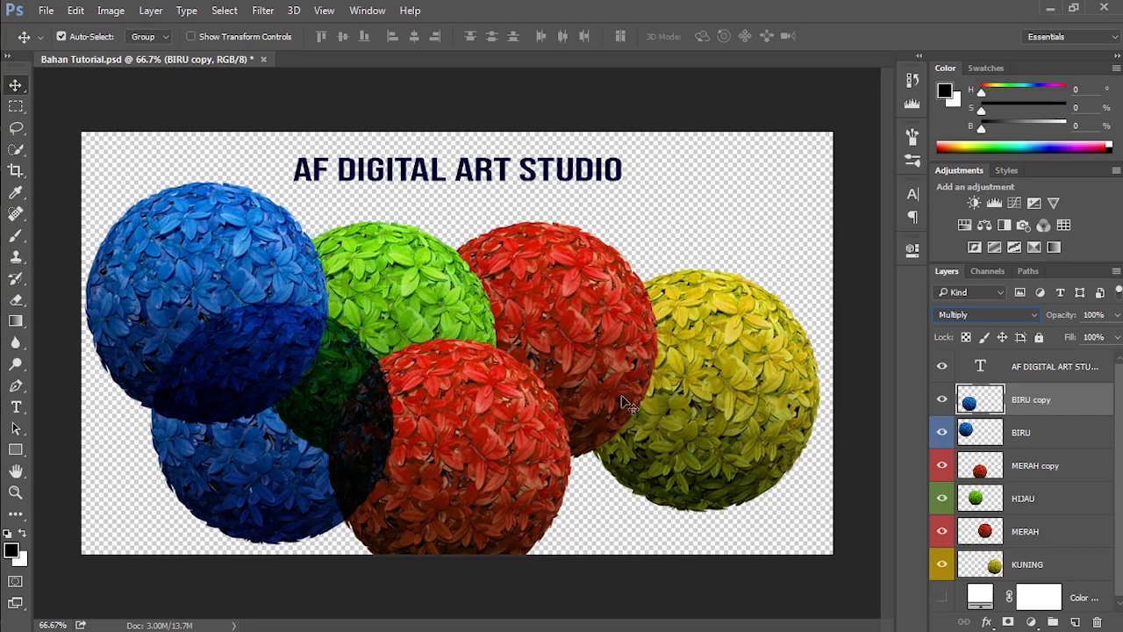
click(991, 316)
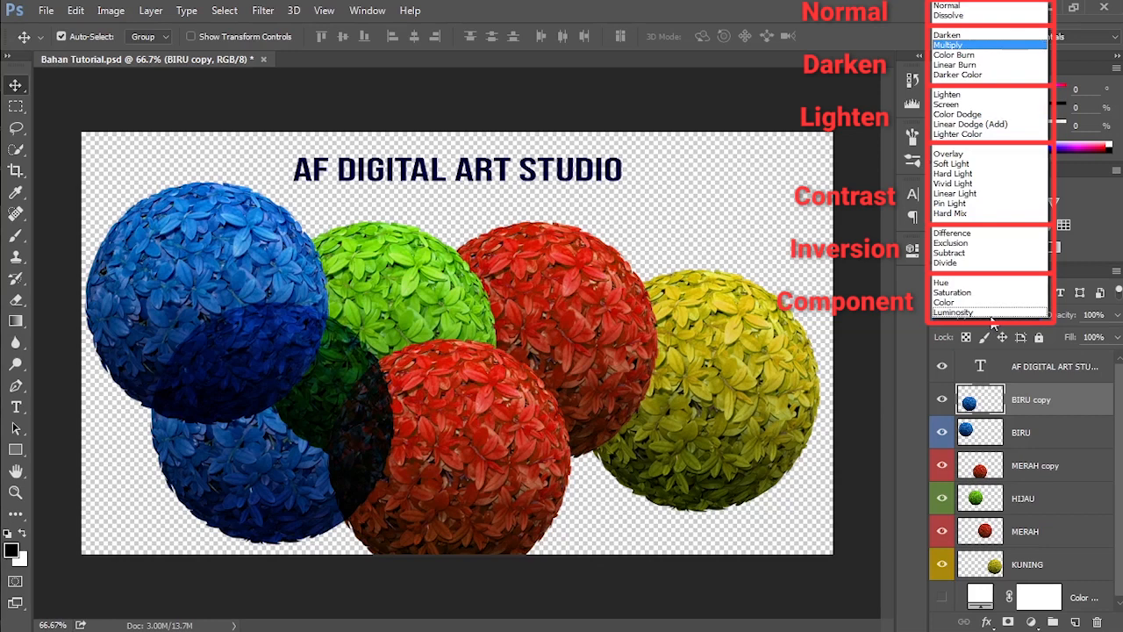
click(978, 7)
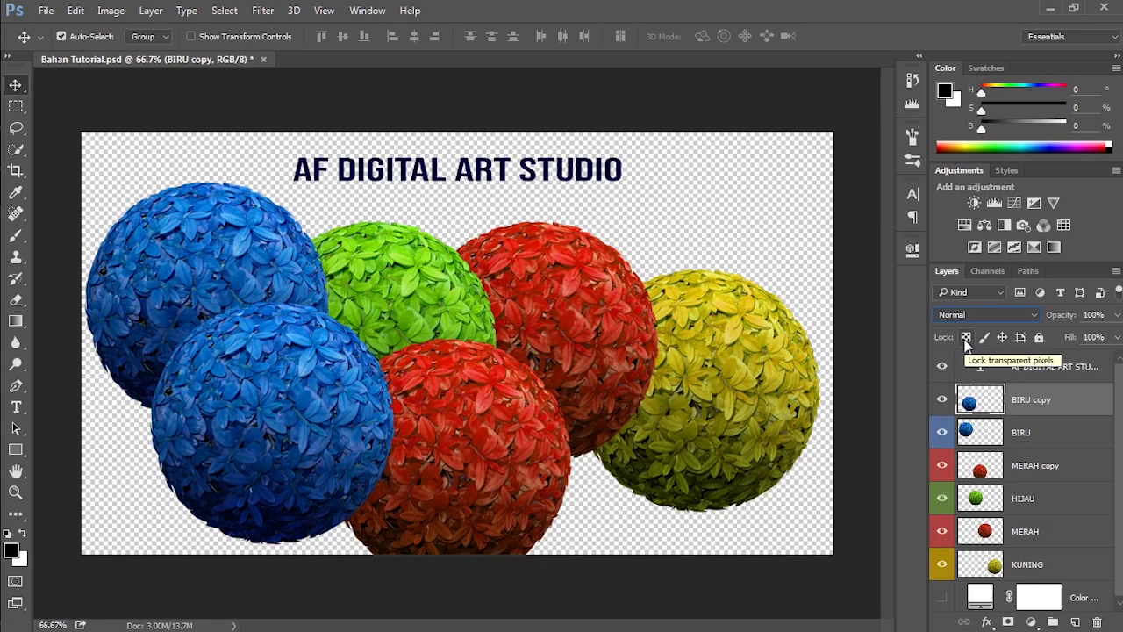
Step: Erase the upper part of the BIRU copy ball at brush size 180, first with transparent pixels locked and again with that lock off
click(966, 337)
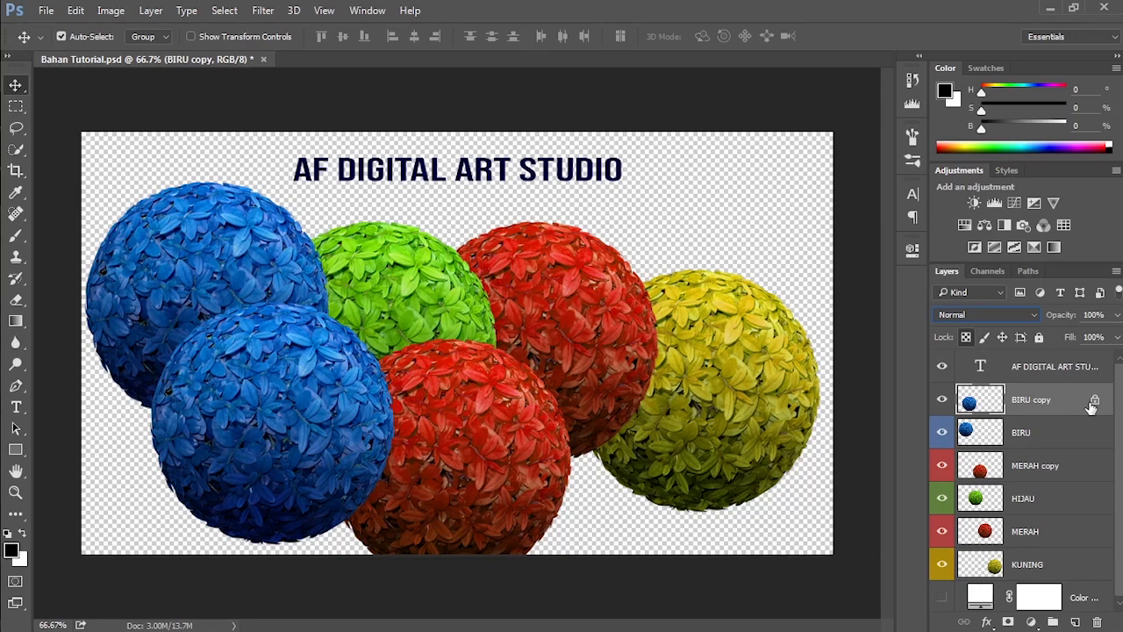
mouse_move(1093, 405)
drag(16, 299, 55, 304)
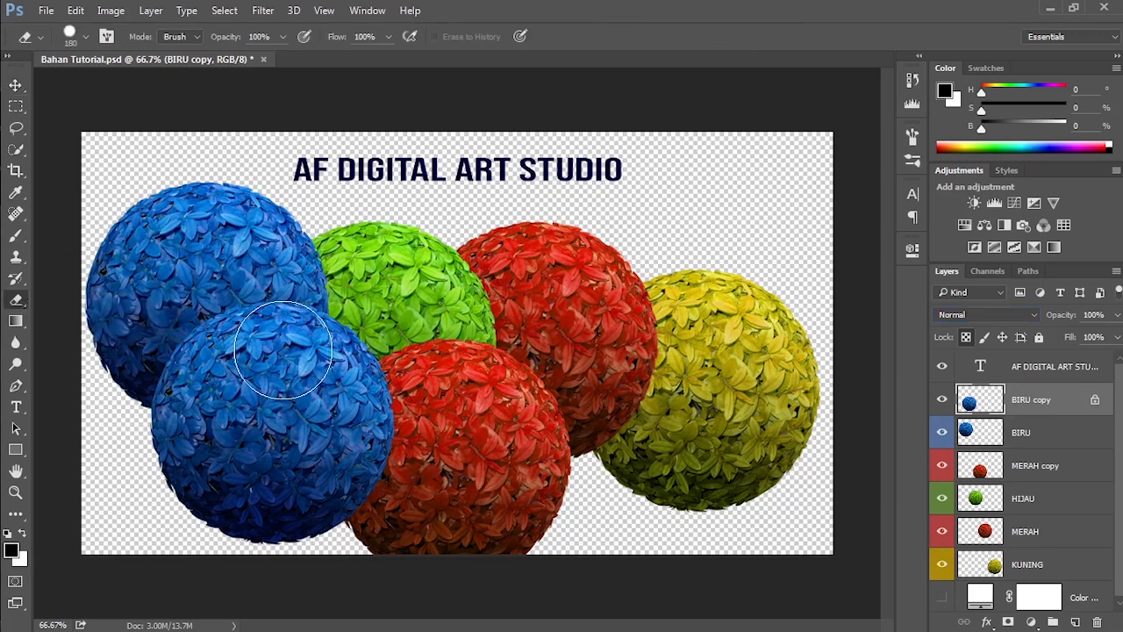
mouse_move(296, 349)
mouse_down()
mouse_move(312, 378)
mouse_move(336, 383)
mouse_move(342, 339)
mouse_move(322, 382)
mouse_up()
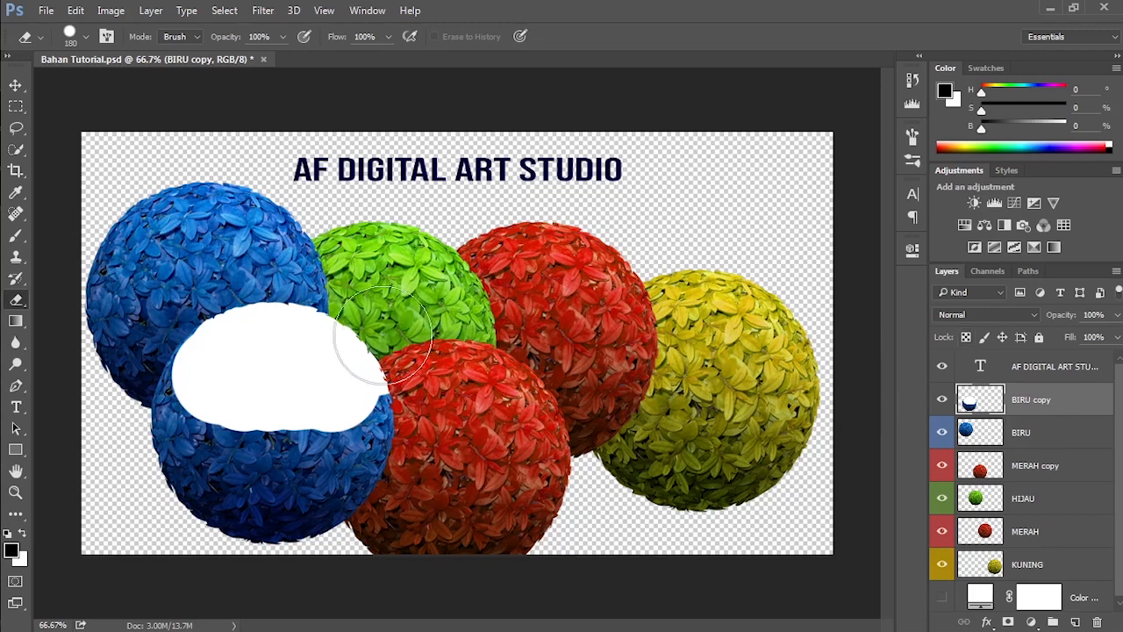
mouse_move(380, 333)
mouse_down()
mouse_move(276, 325)
mouse_move(351, 352)
mouse_up()
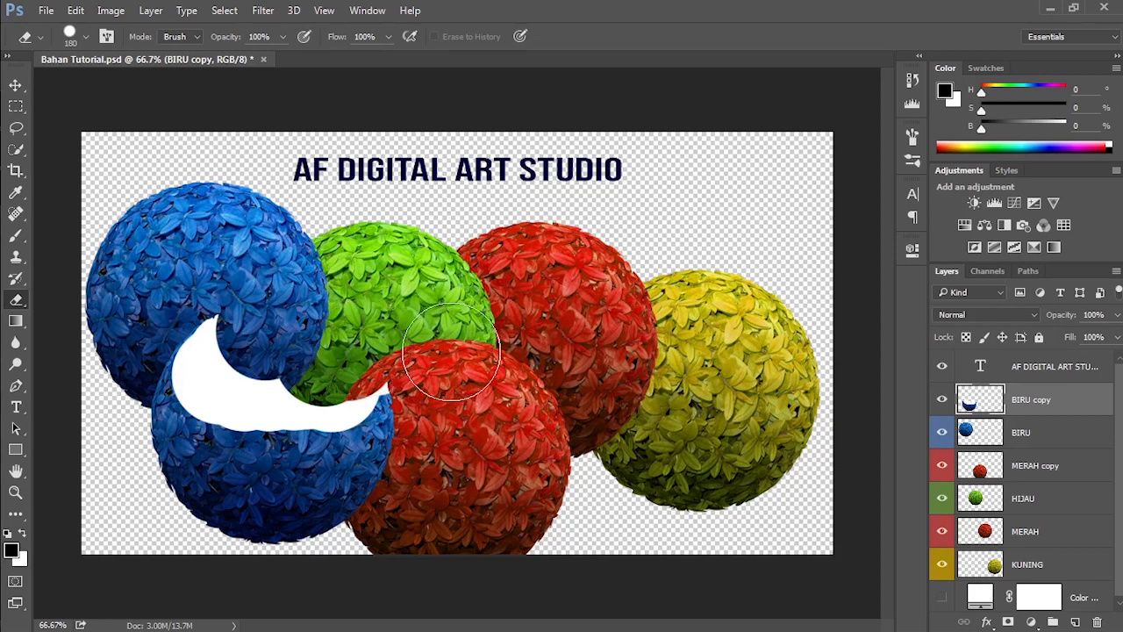
Step: Lock the image pixels of BIRU copy and move its ball slightly down and to the right with the Move tool
click(985, 338)
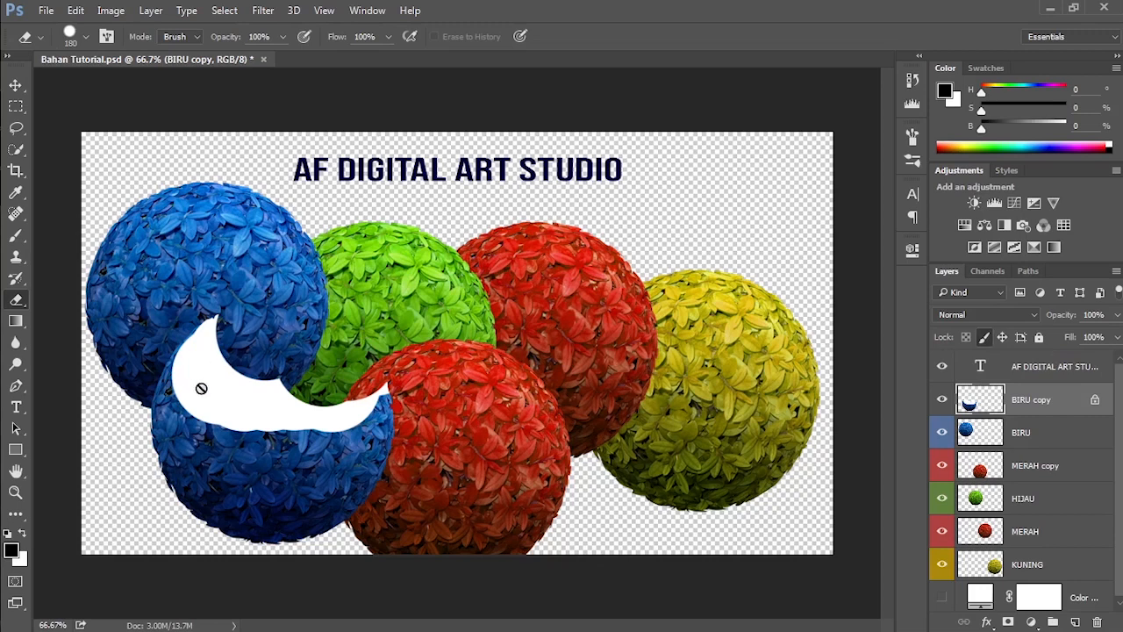
drag(16, 235, 53, 242)
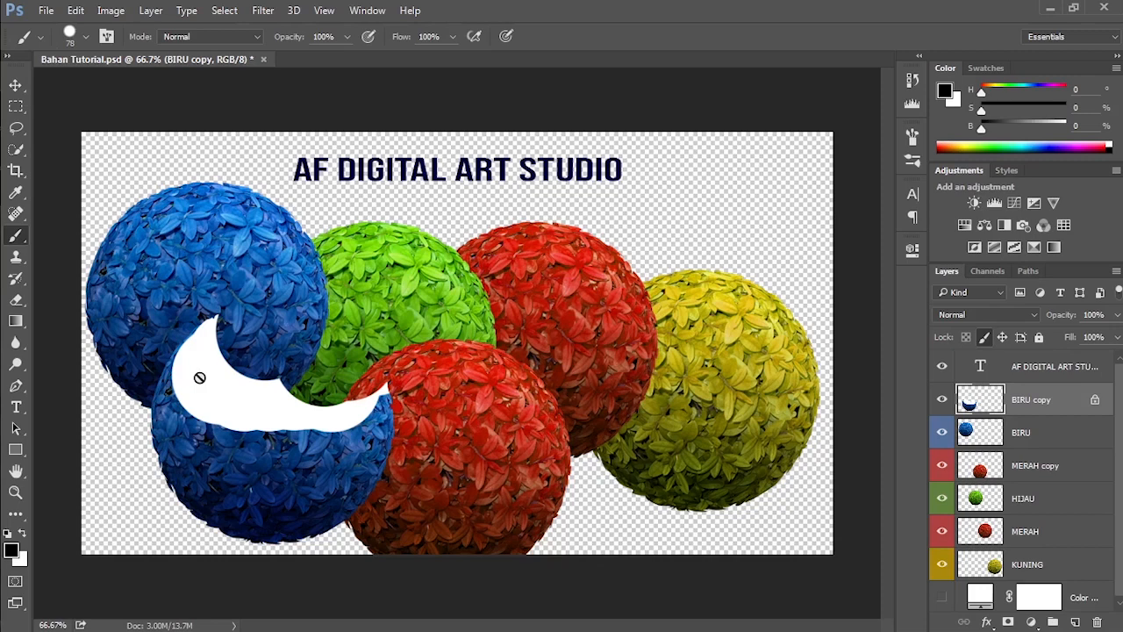
click(15, 84)
mouse_move(236, 412)
mouse_down()
mouse_move(217, 318)
mouse_move(249, 425)
mouse_up()
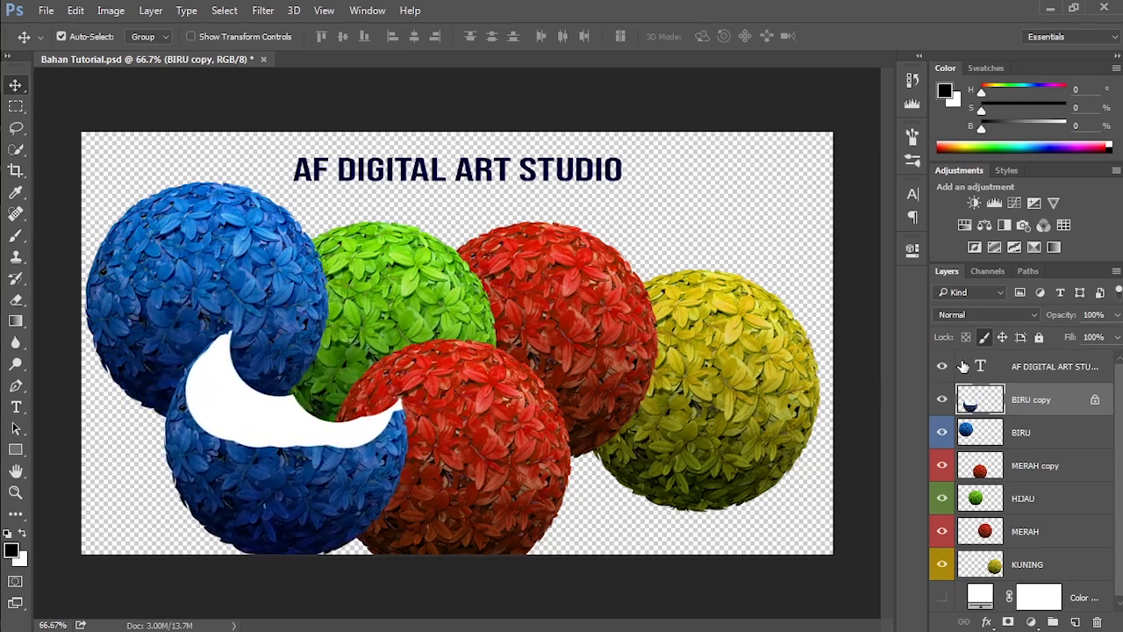
Step: Replace the image pixel lock on BIRU copy with a position lock and try to move its ball
click(988, 341)
click(1003, 338)
click(347, 435)
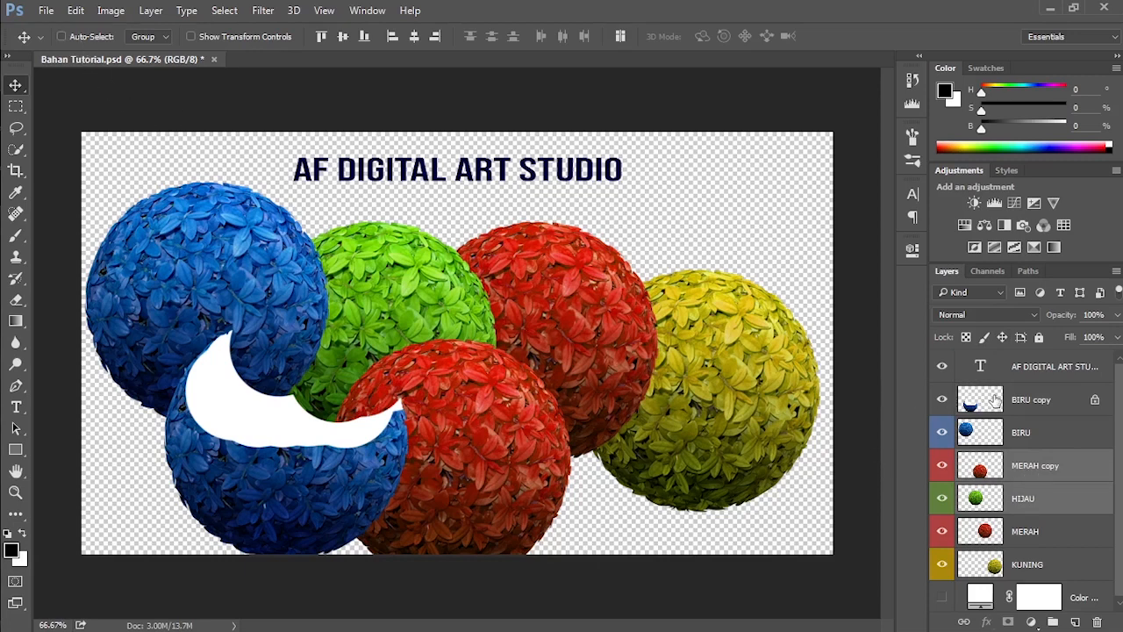
click(1036, 402)
drag(258, 407, 258, 408)
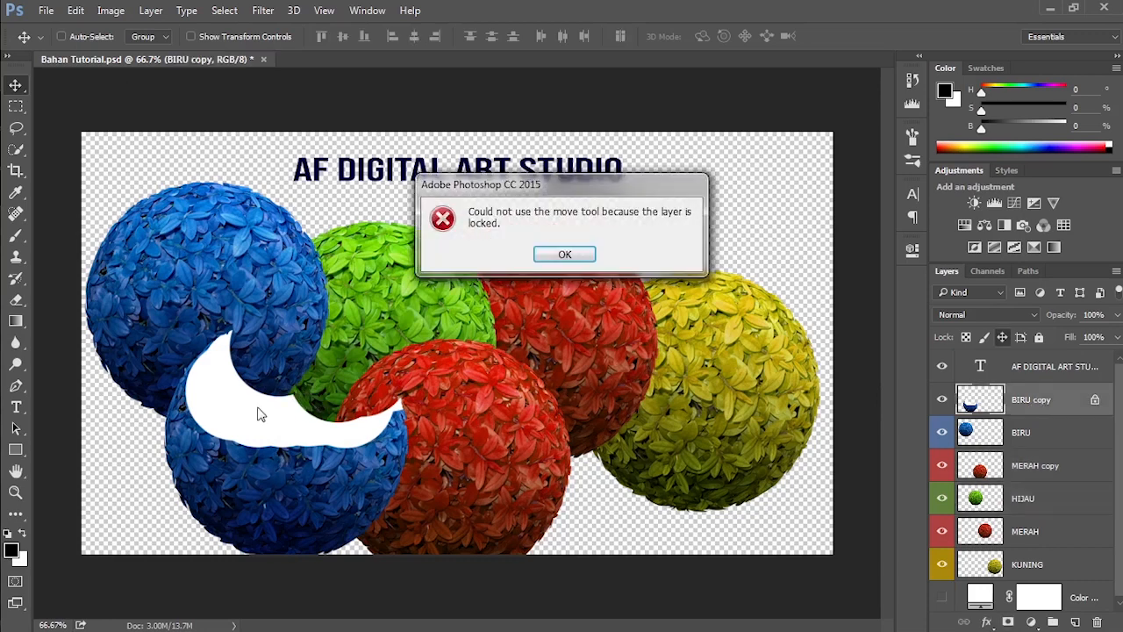
click(567, 255)
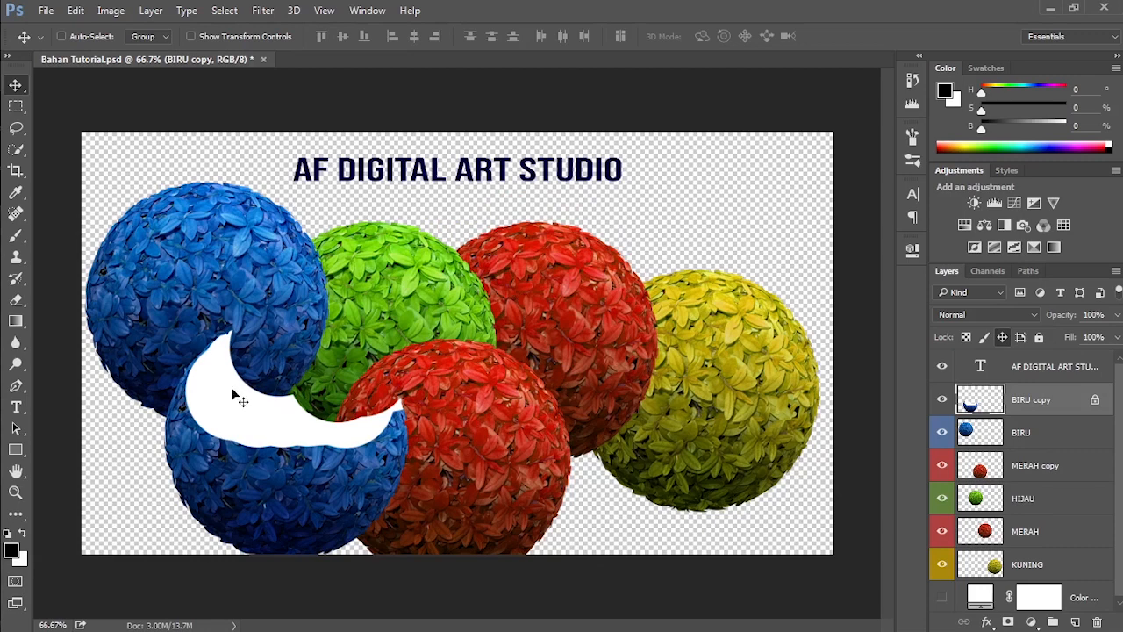
Step: With position still locked, paint black across the BIRU copy ball with the Brush and erase part of its upper area with the Eraser
right_click(16, 235)
click(79, 234)
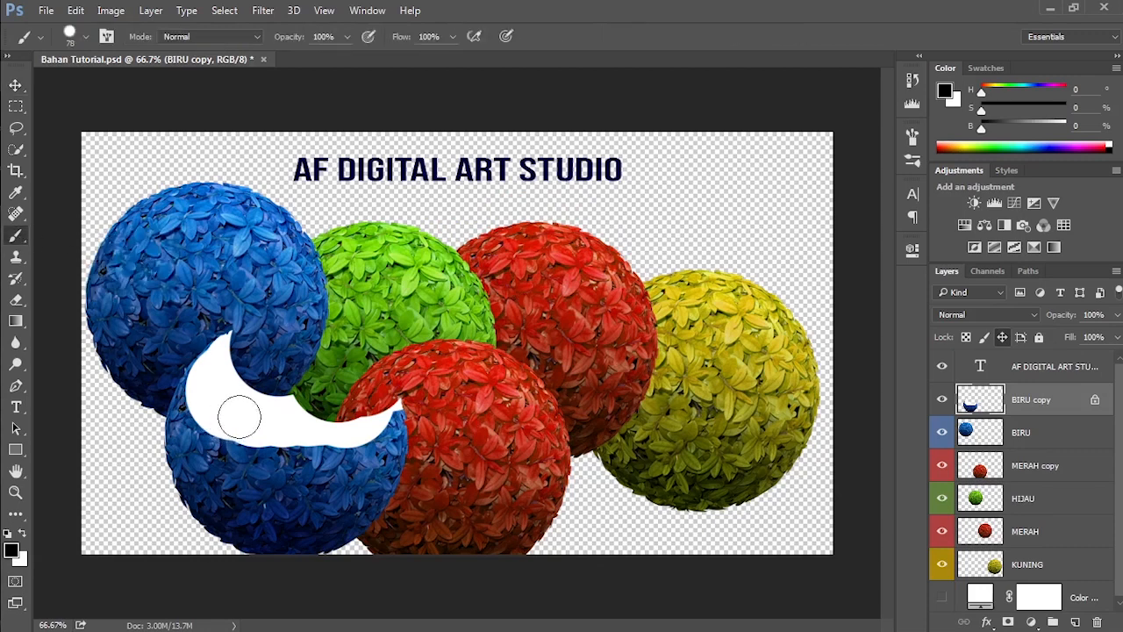
mouse_move(232, 414)
mouse_down()
mouse_move(307, 452)
mouse_move(207, 419)
mouse_up()
right_click(16, 301)
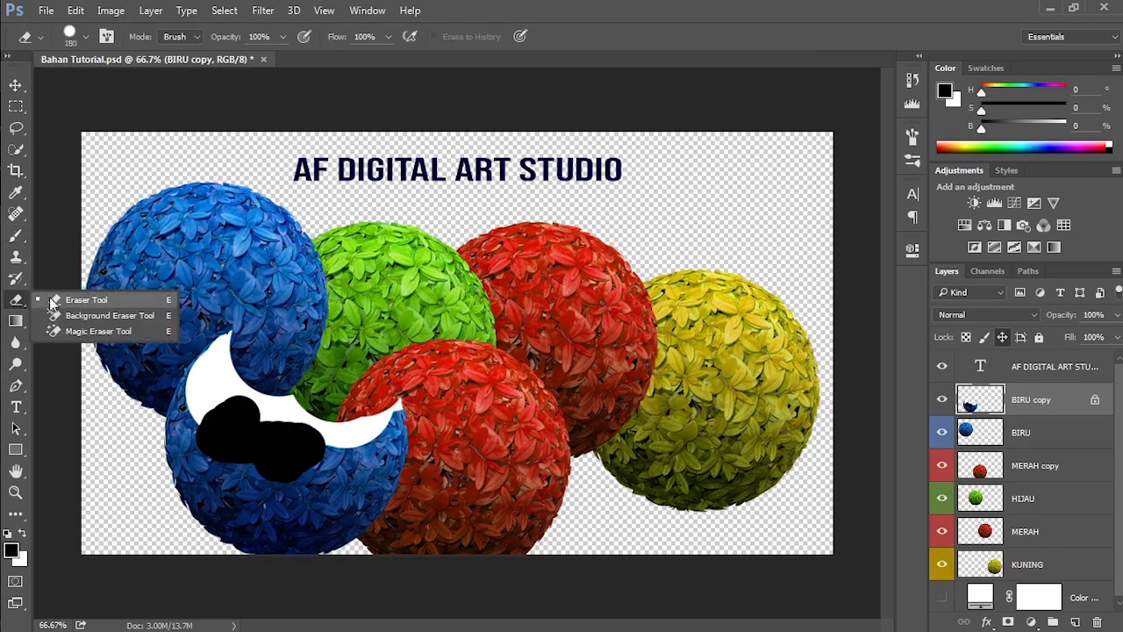
click(75, 299)
mouse_move(195, 371)
mouse_down()
mouse_move(263, 396)
mouse_move(330, 362)
mouse_up()
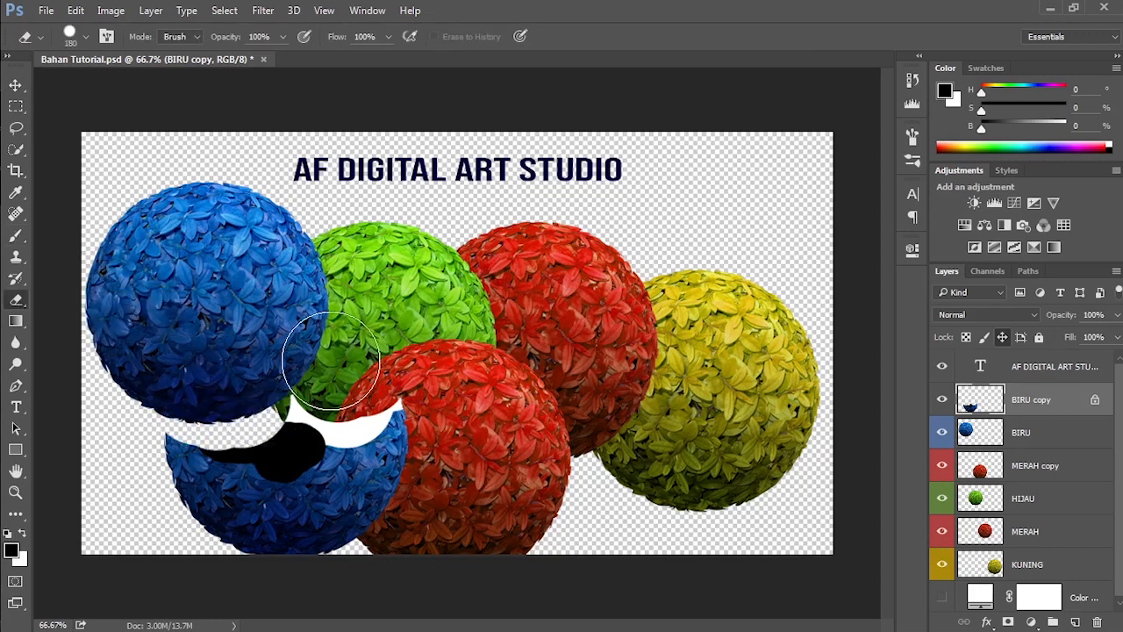
Step: Replace the position lock on BIRU copy with a full lock, try to move its ball, and unlock the layer
click(1001, 338)
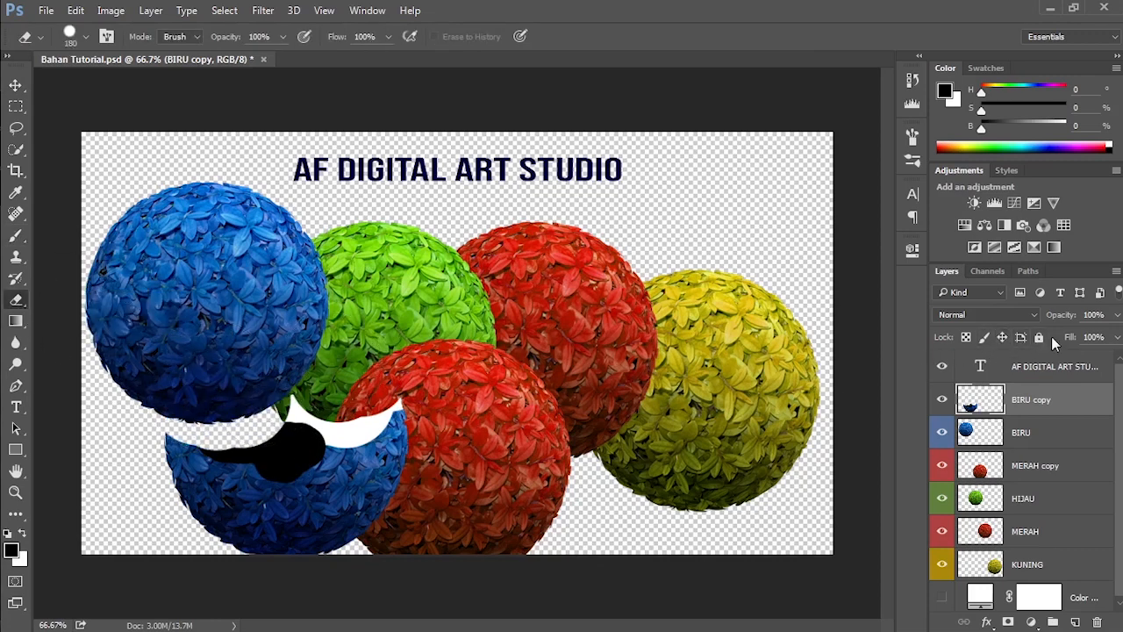
click(1040, 337)
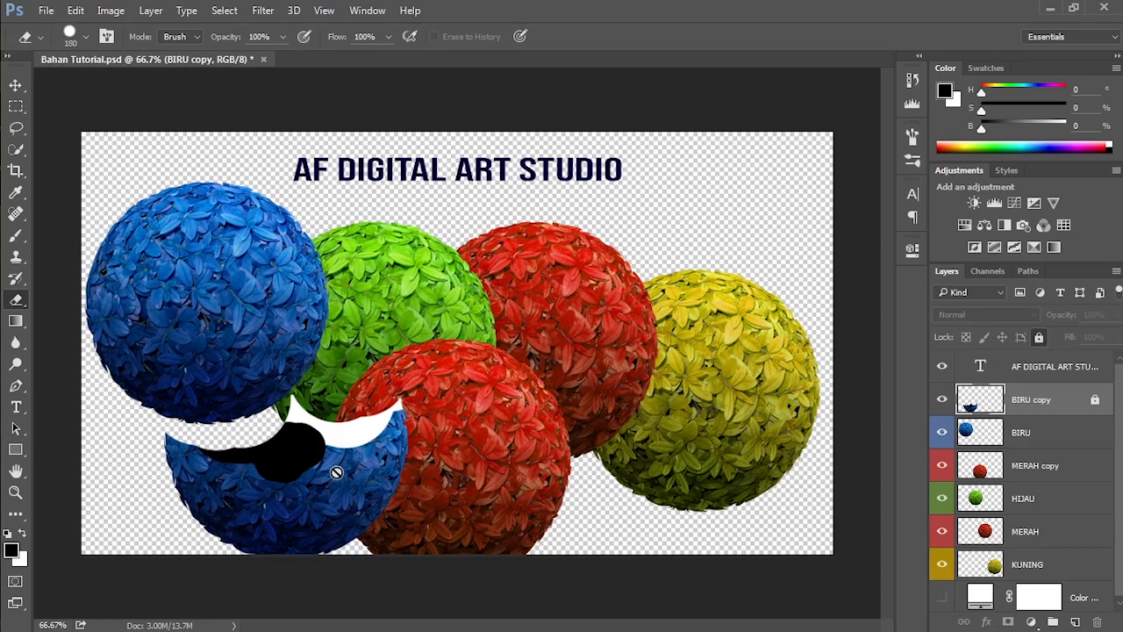
click(19, 88)
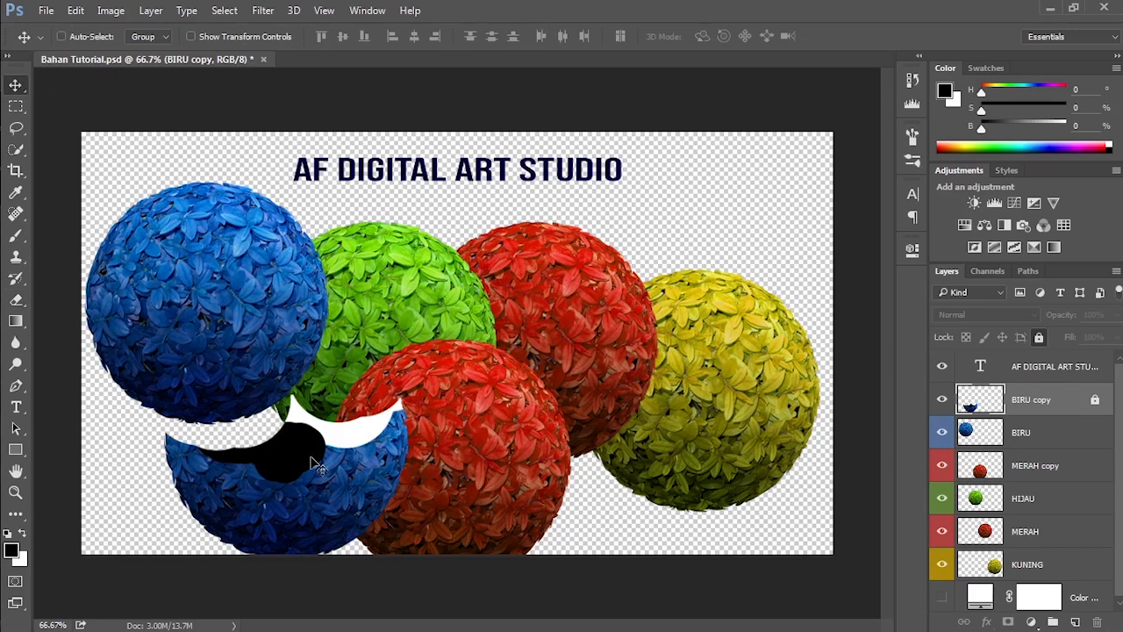
click(296, 419)
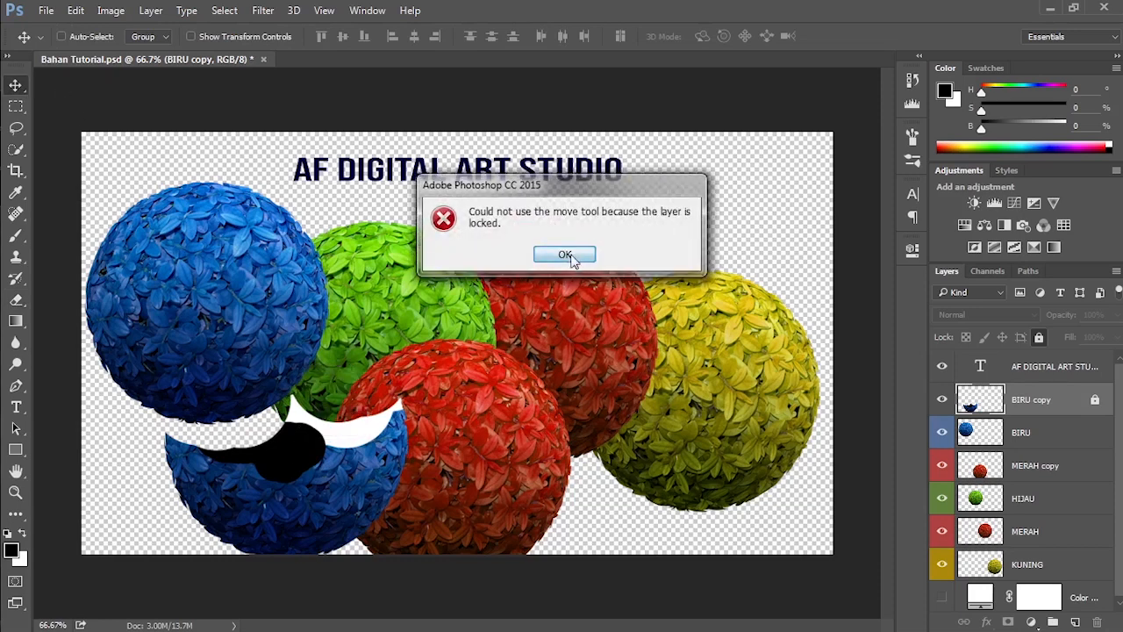
click(567, 252)
click(1039, 337)
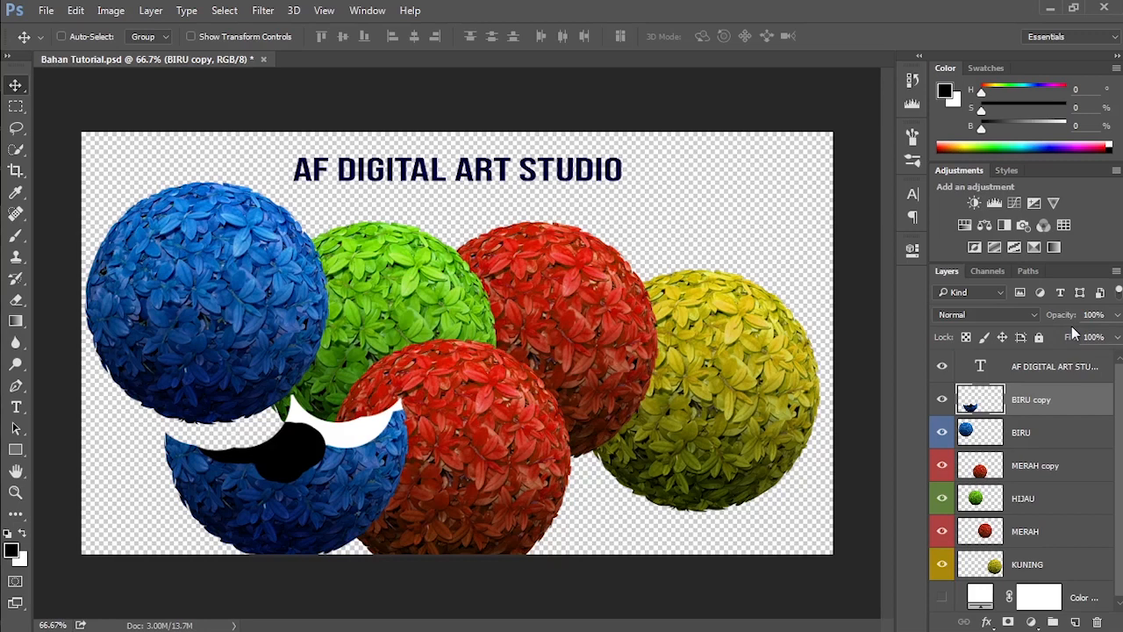
Step: Lower the BIRU layer's opacity to 24% and move its ball over the red and yellow balls
click(1042, 440)
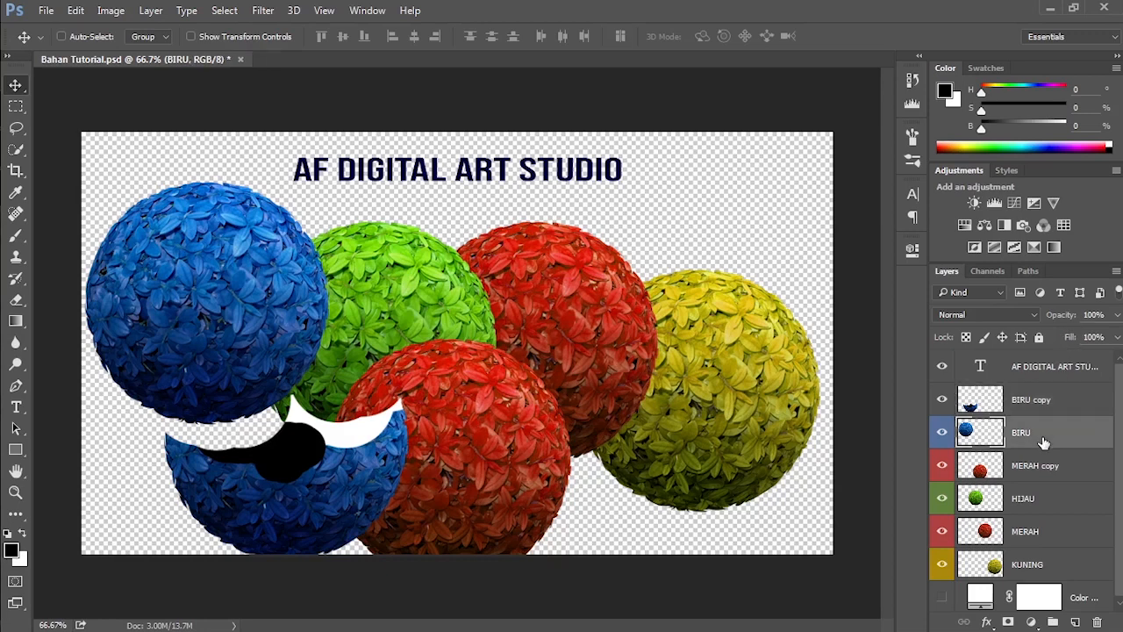
click(1117, 314)
drag(1116, 337, 1057, 338)
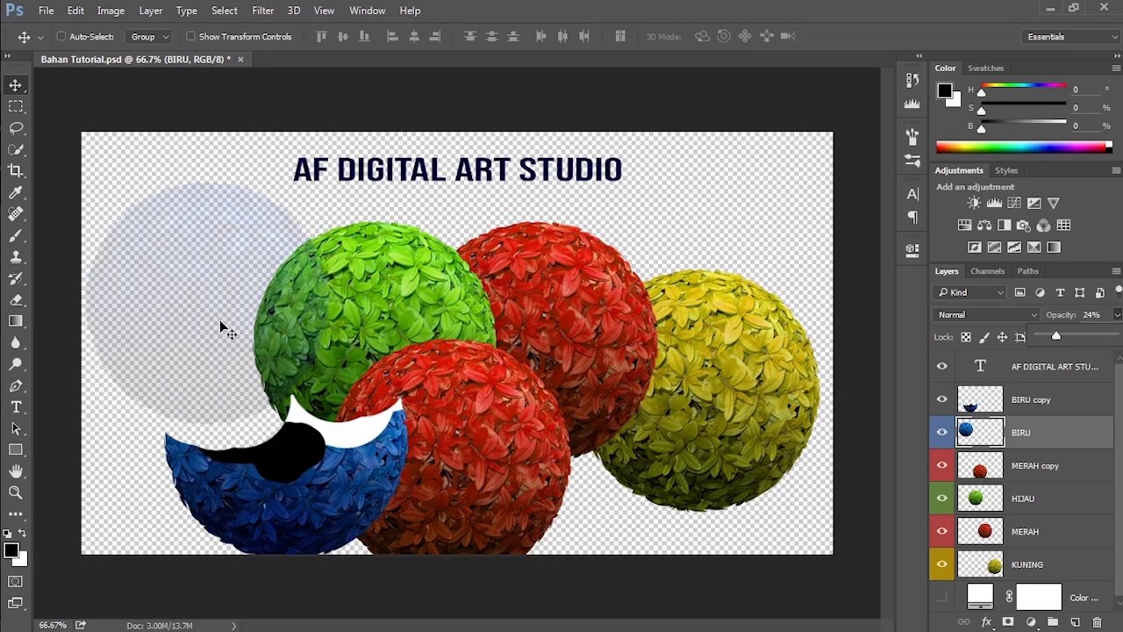
drag(223, 318, 711, 256)
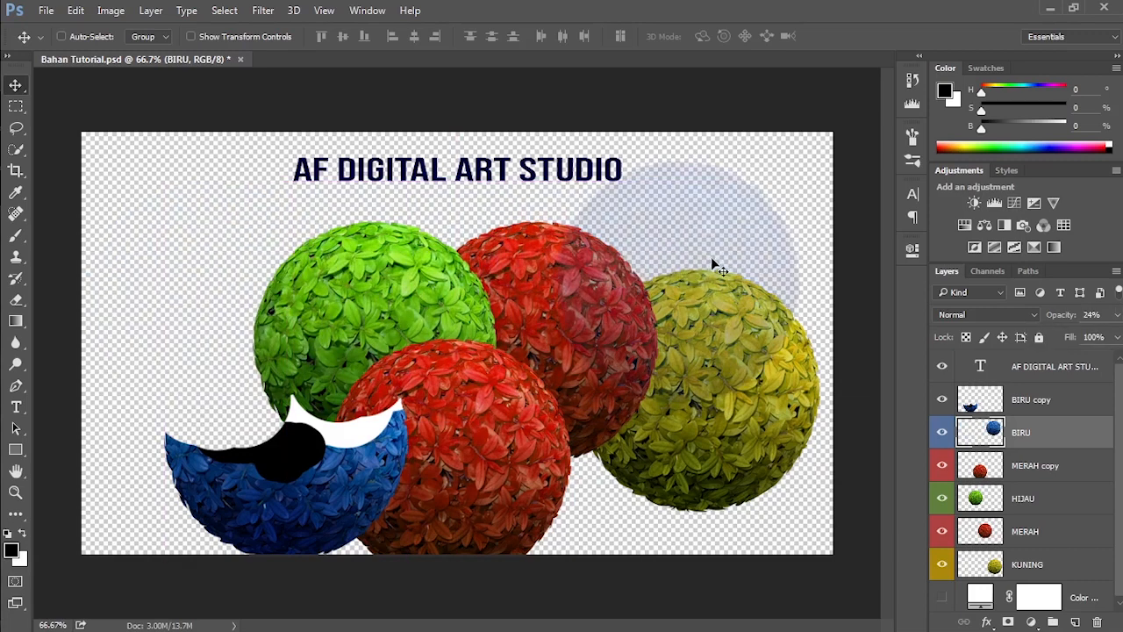
Step: Restore the BIRU layer's opacity to 100%, try a 20% fill, and return the fill to 100%
drag(1117, 314, 1074, 356)
click(1118, 337)
click(1117, 337)
click(1117, 337)
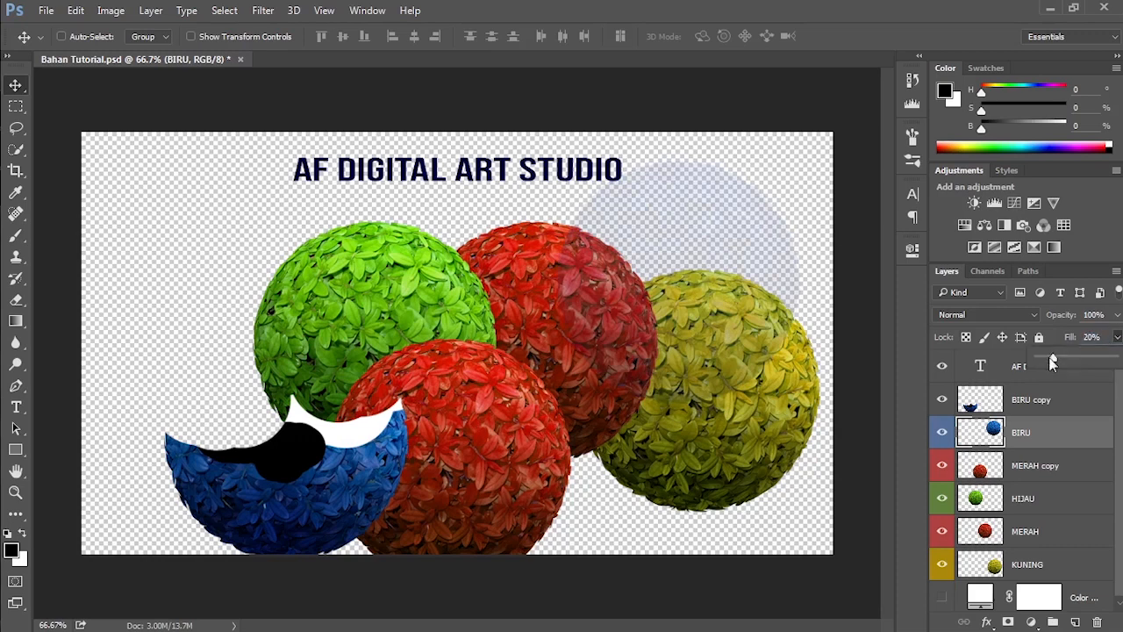
drag(1053, 358, 1117, 359)
click(1118, 339)
click(1120, 341)
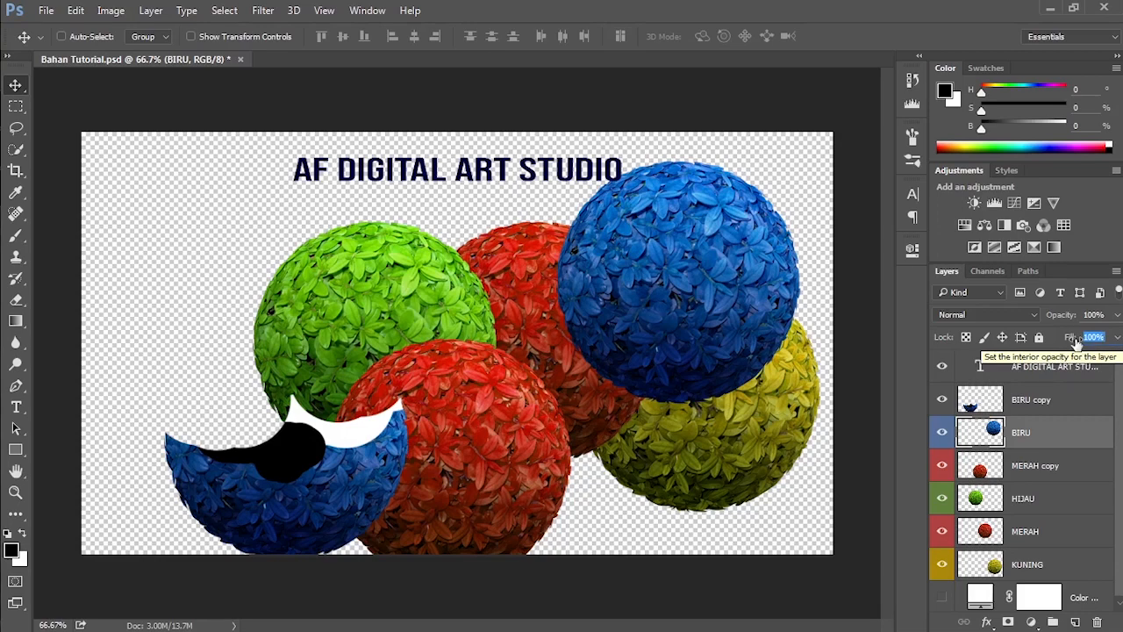
Step: Add a thick Stroke effect to the BIRU layer and set its color to black (000000)
right_click(1053, 430)
click(763, 142)
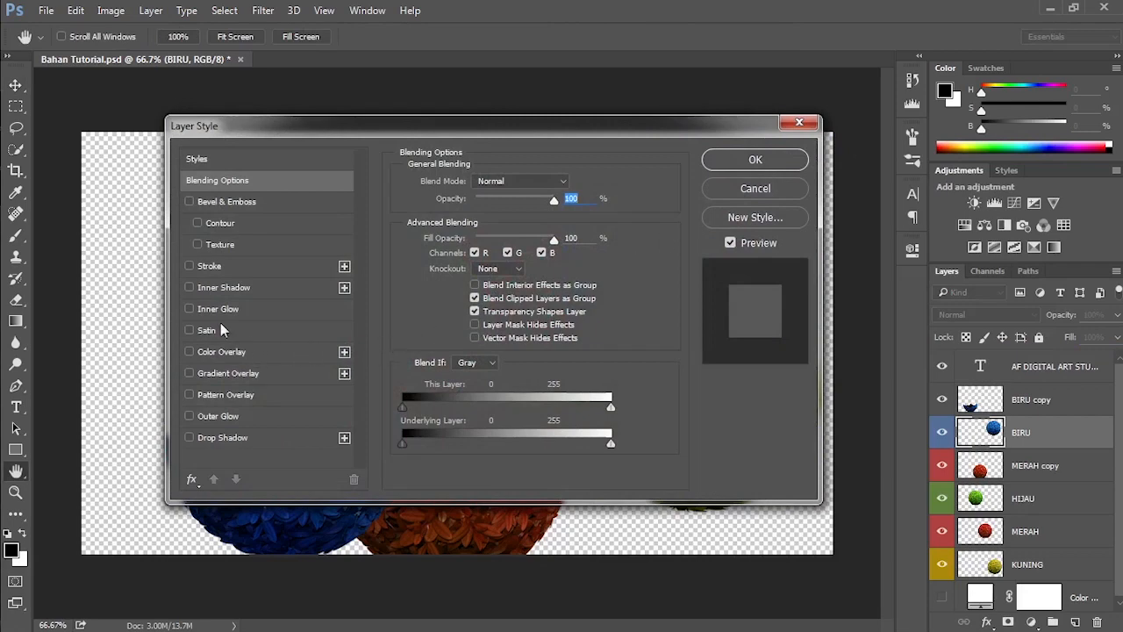
click(208, 267)
drag(362, 128, 454, 246)
mouse_move(562, 304)
mouse_down()
mouse_move(579, 296)
mouse_move(576, 312)
mouse_up()
click(535, 424)
click(548, 386)
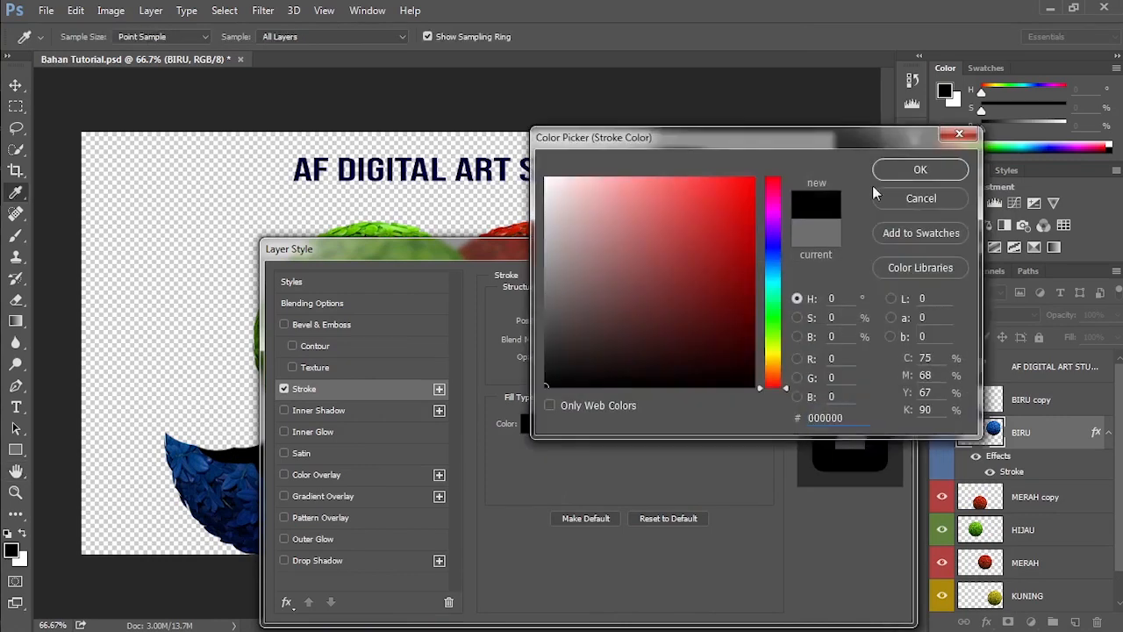
click(913, 170)
Step: Add a red Outer Glow effect to the BIRU layer and apply the layer style
click(328, 538)
click(533, 361)
click(705, 205)
click(920, 169)
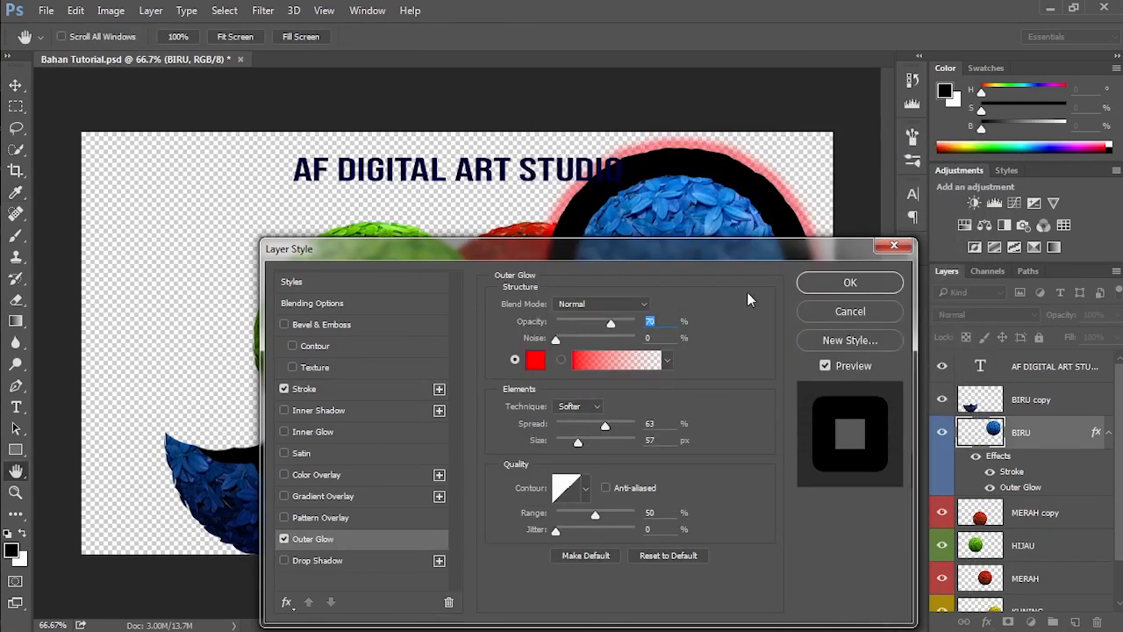
click(815, 293)
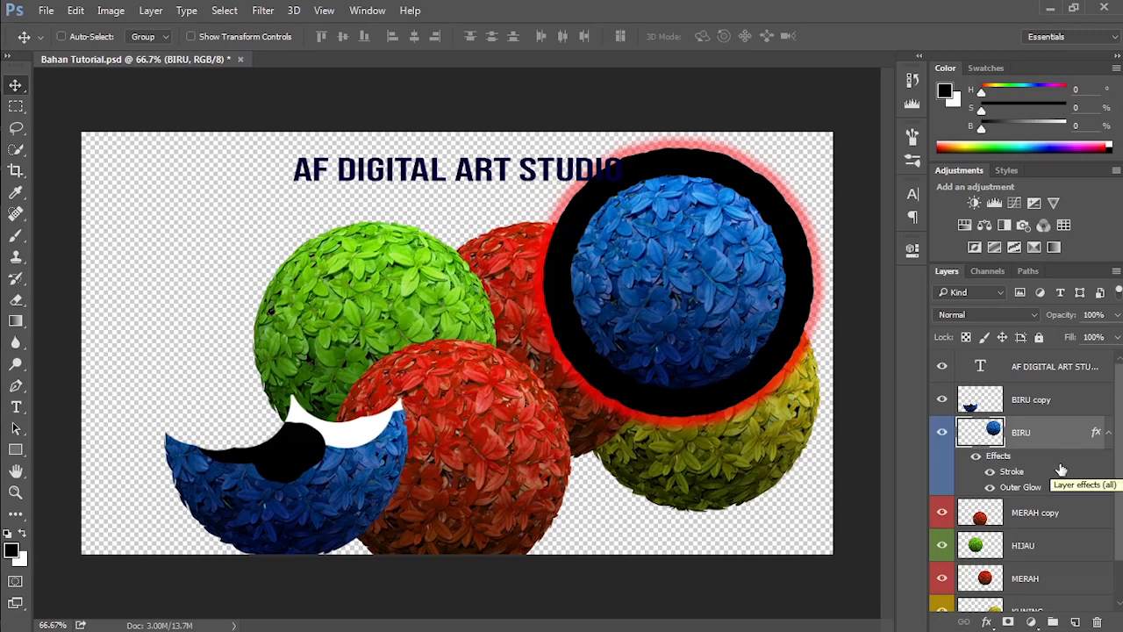
Step: Compare the styled BIRU layer at 25% opacity and at 32% fill, restoring each value to 100%
click(1116, 316)
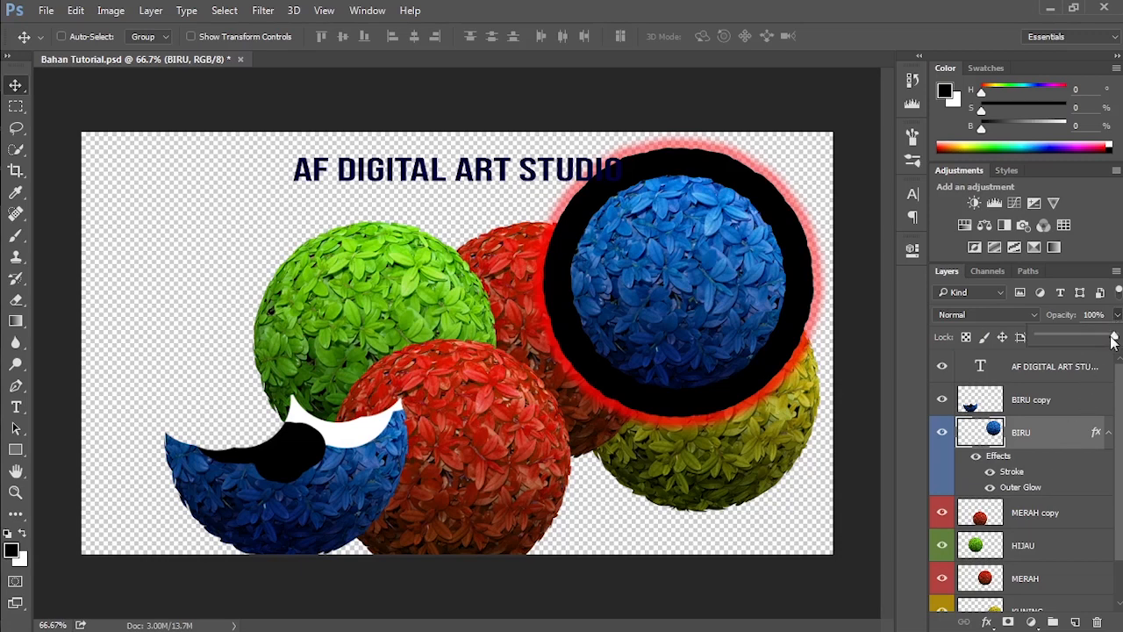
drag(1112, 337, 1058, 333)
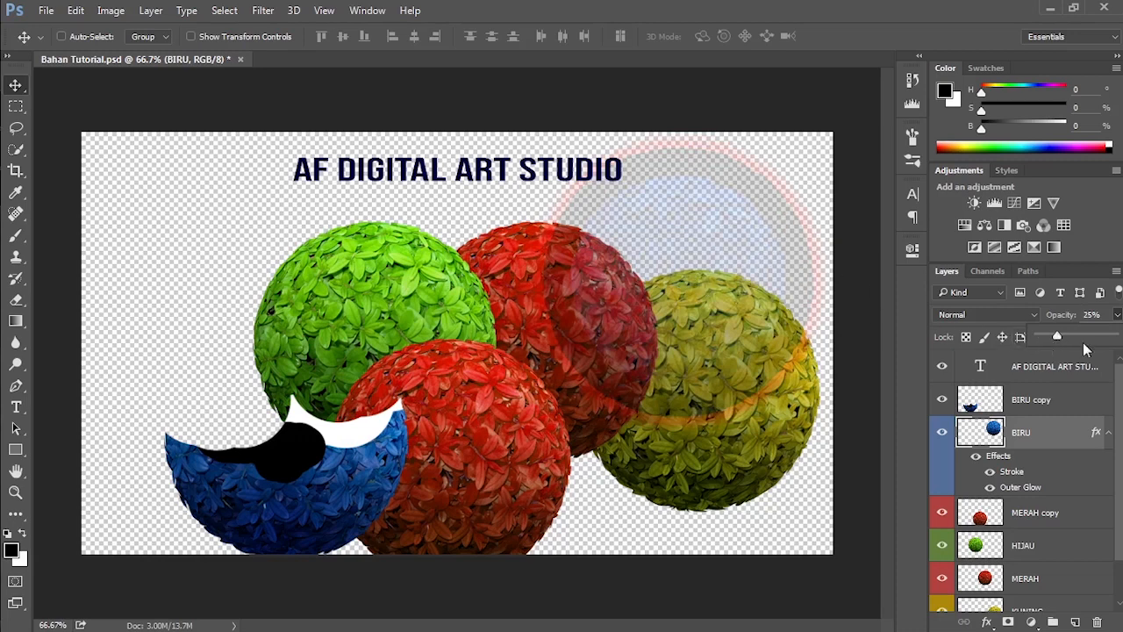
drag(1060, 337, 1094, 364)
click(1117, 337)
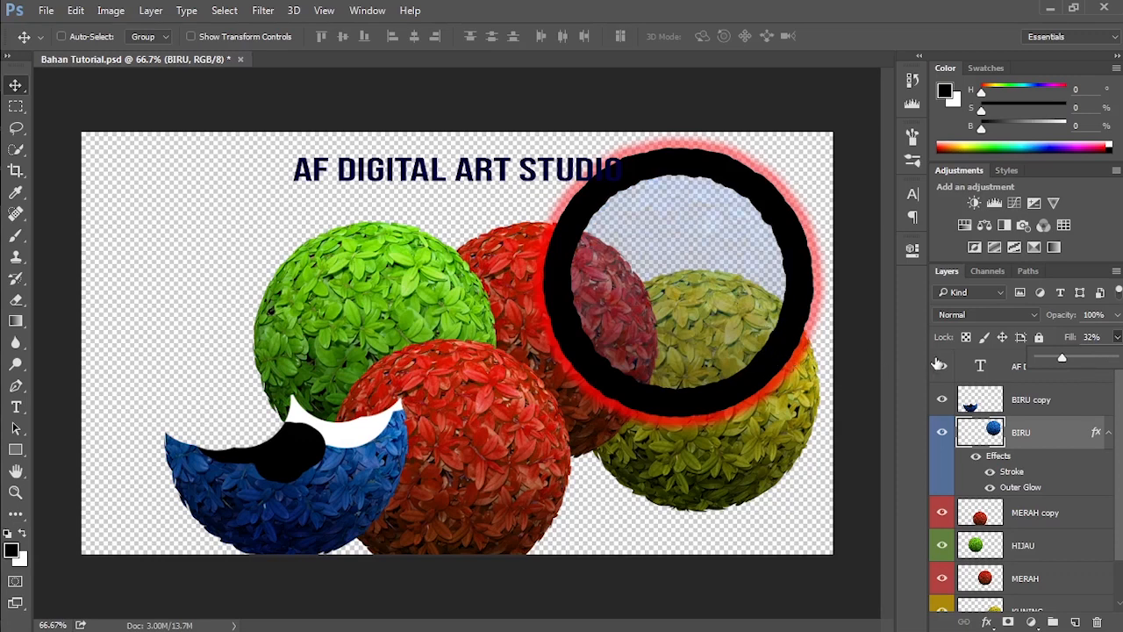
drag(1062, 358, 1114, 358)
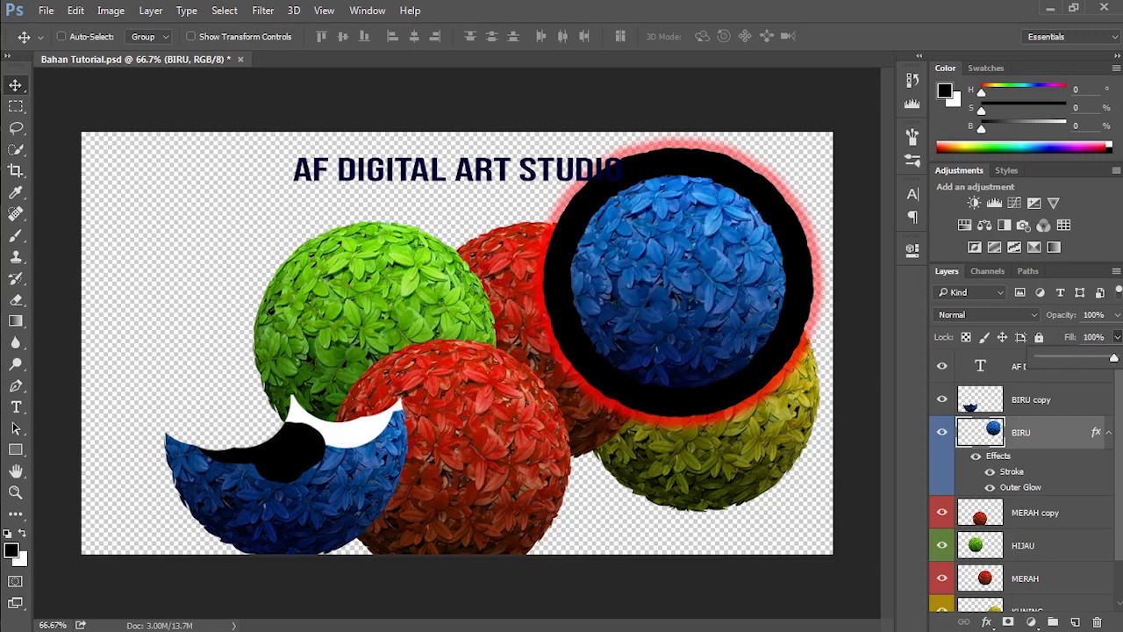
click(1119, 337)
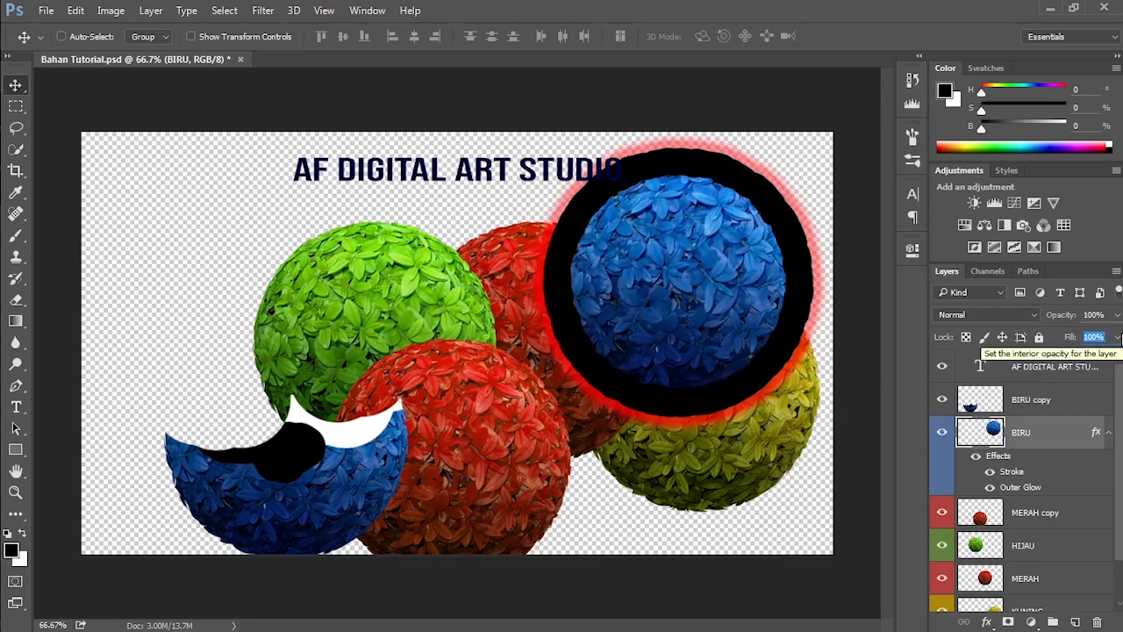